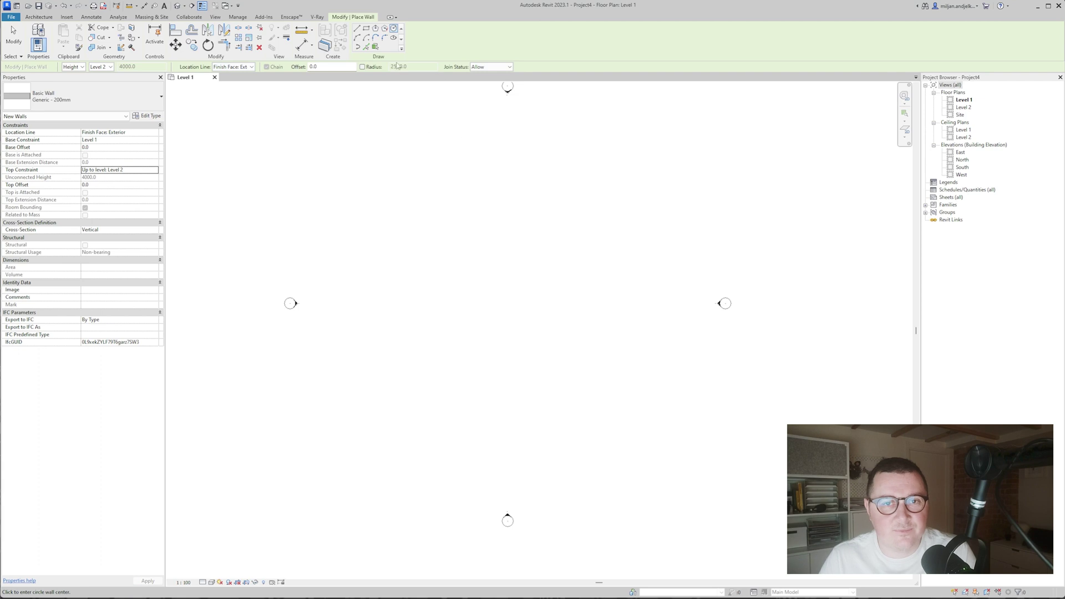
# - Draw a circular Generic 200 mm wall with a 5000 mm radius between the four elevation markers on Level 1
pyautogui.click(496, 296)
pyautogui.write('5')
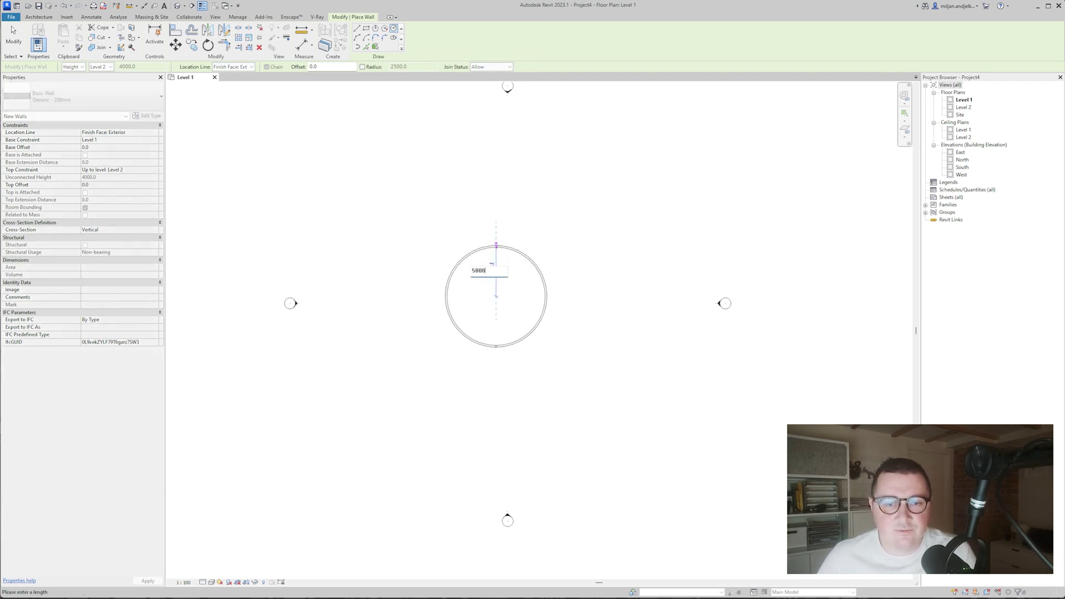
pyautogui.write('000')
pyautogui.press('Return')
# - Open the default 3D view and set the elevation of Level 2 to 3000
pyautogui.click(177, 6)
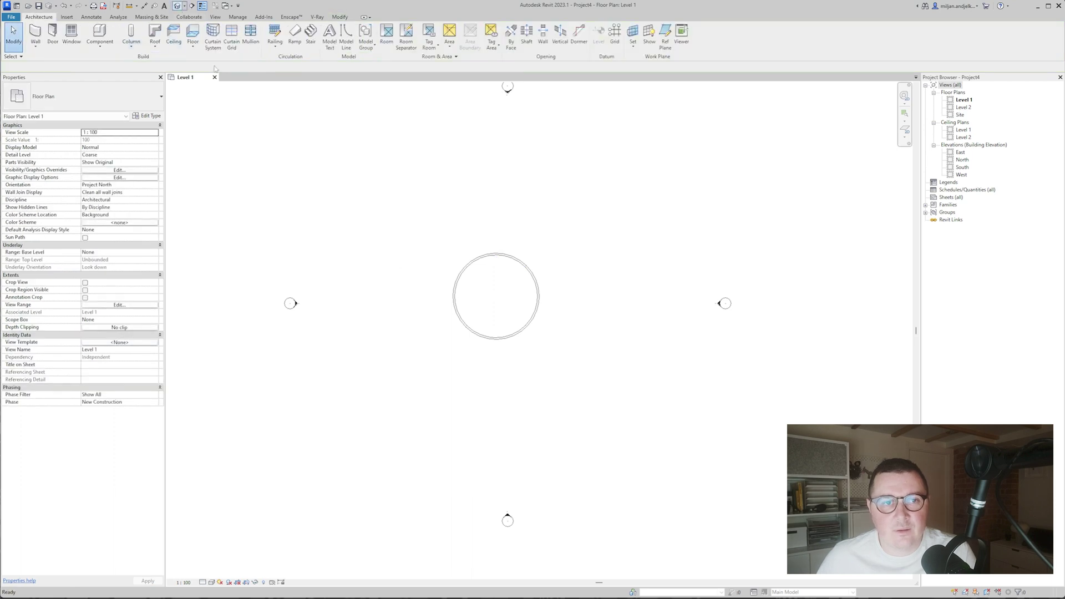
pyautogui.click(274, 279)
pyautogui.doubleClick(119, 133)
pyautogui.write('3000')
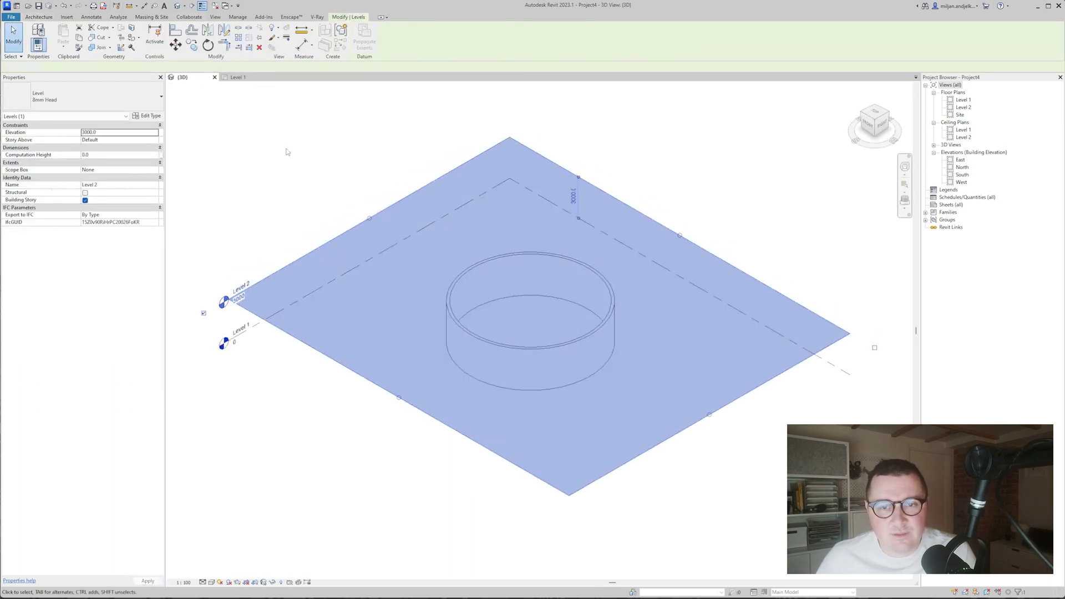
pyautogui.click(397, 158)
# - Return to the Level 1 plan and open the South elevation from its marker
pyautogui.click(247, 77)
pyautogui.scroll(-2, 393, 169)
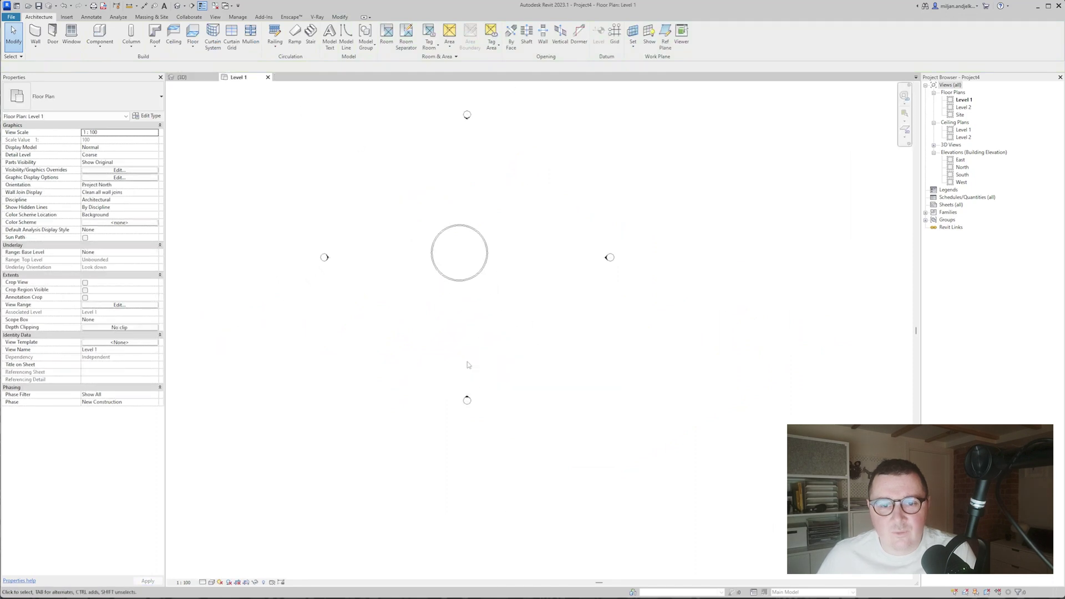
pyautogui.rightClick(468, 400)
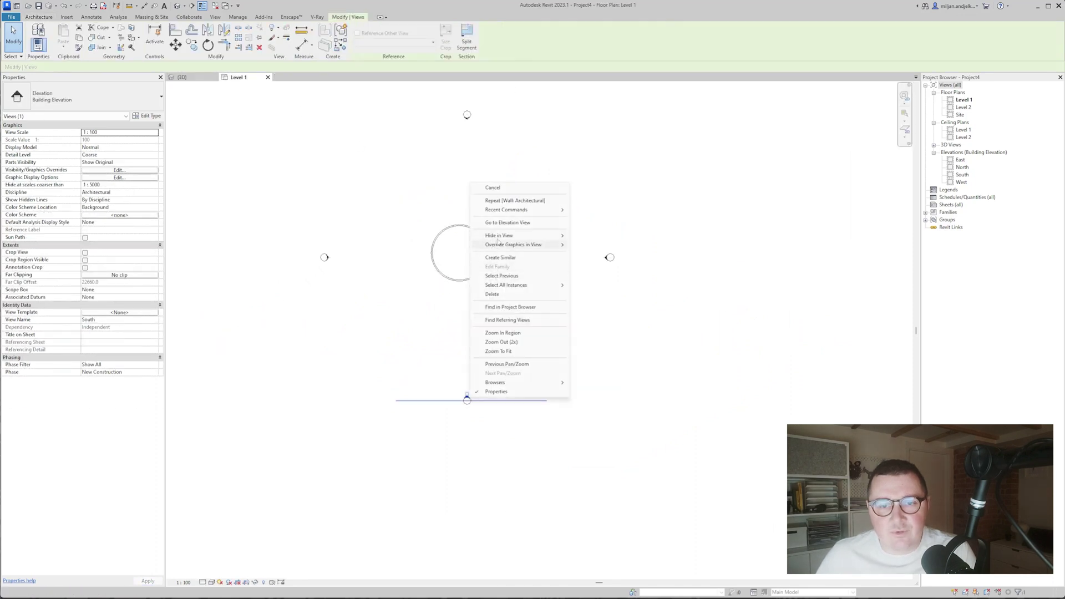
pyautogui.click(508, 222)
pyautogui.moveTo(465, 284); pyautogui.dragTo(411, 332, button='middle')
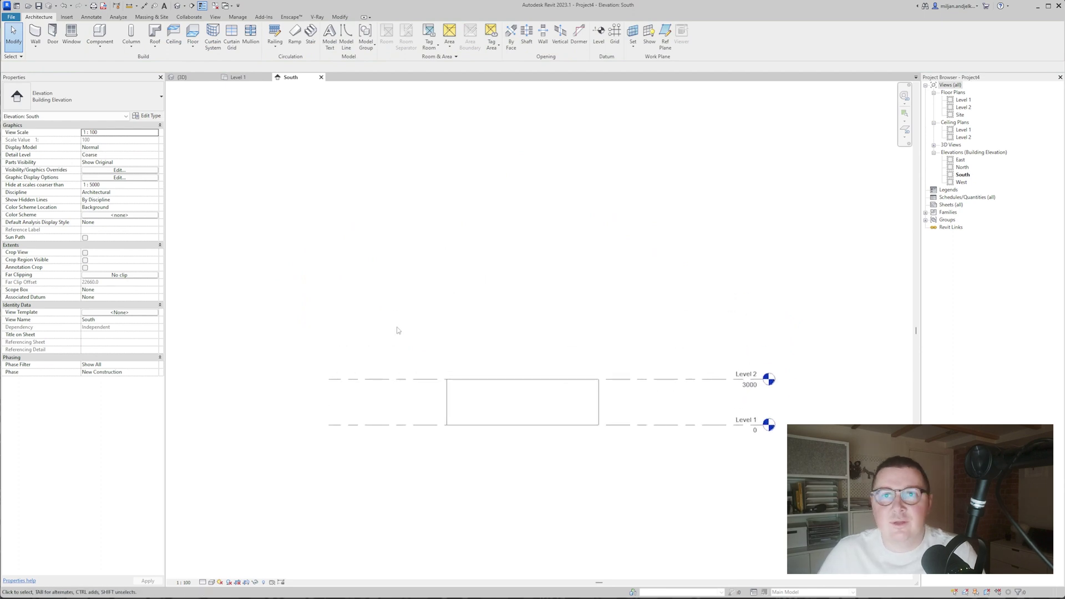
# - Draw a new level above Level 2 at an elevation of 7500, about as wide as the existing levels
pyautogui.press('l')
pyautogui.press('l')
pyautogui.click(329, 310)
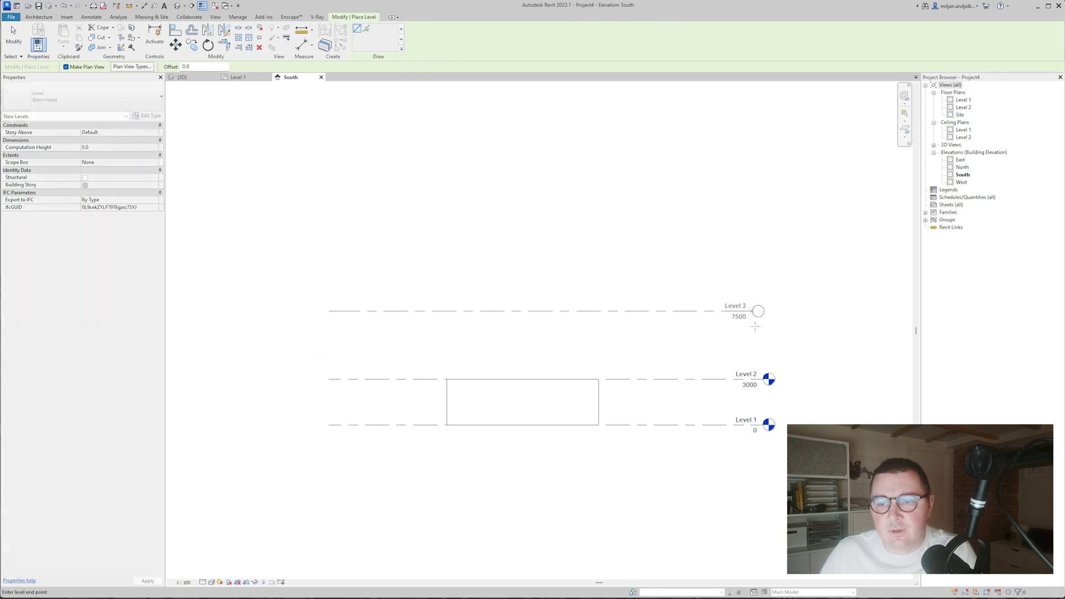
pyautogui.click(768, 327)
pyautogui.moveTo(711, 368); pyautogui.dragTo(691, 353, button='middle')
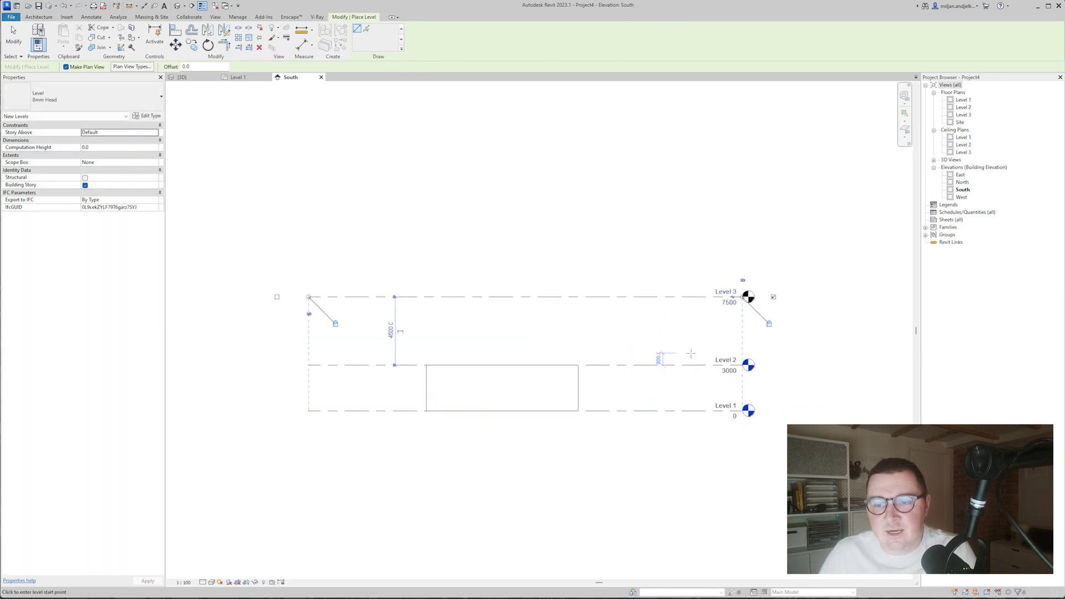
pyautogui.click(14, 30)
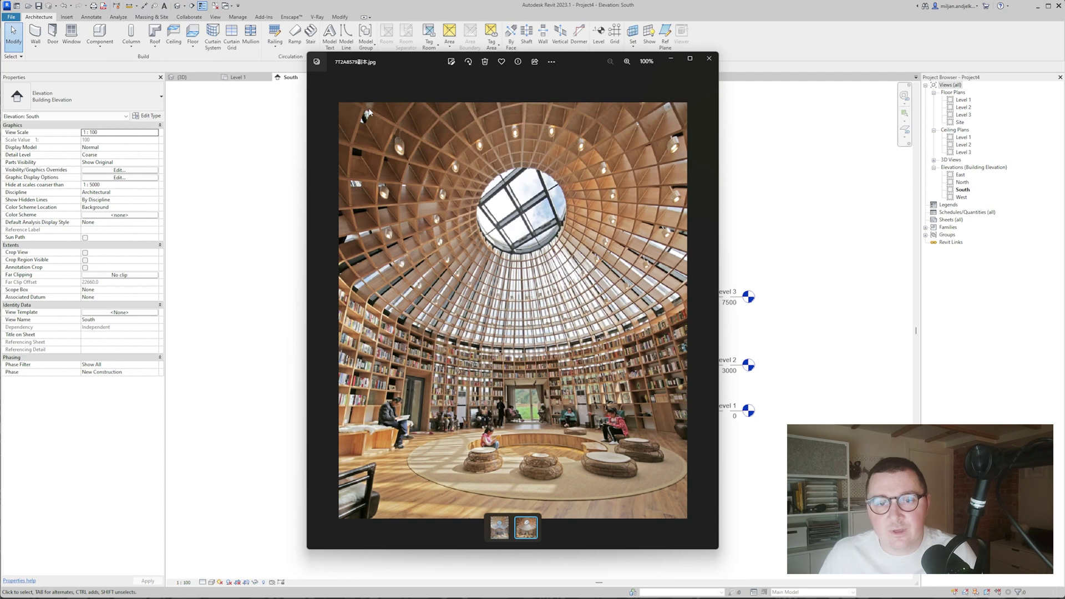
# - Leave the reference photo and set the mass display to Show Mass Form and Floors
pyautogui.click(261, 97)
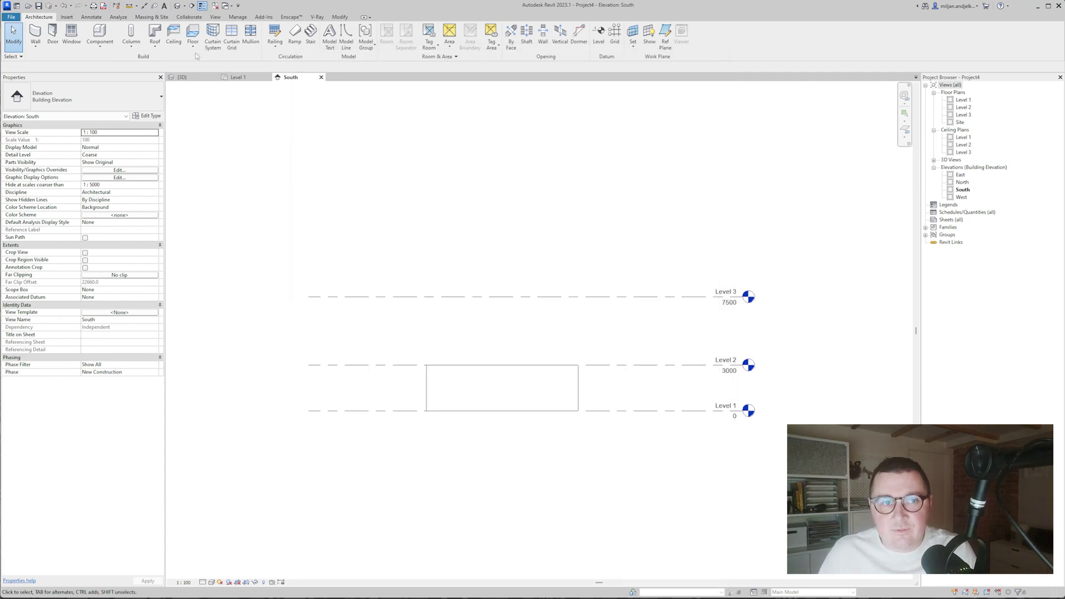
pyautogui.click(151, 17)
pyautogui.click(57, 33)
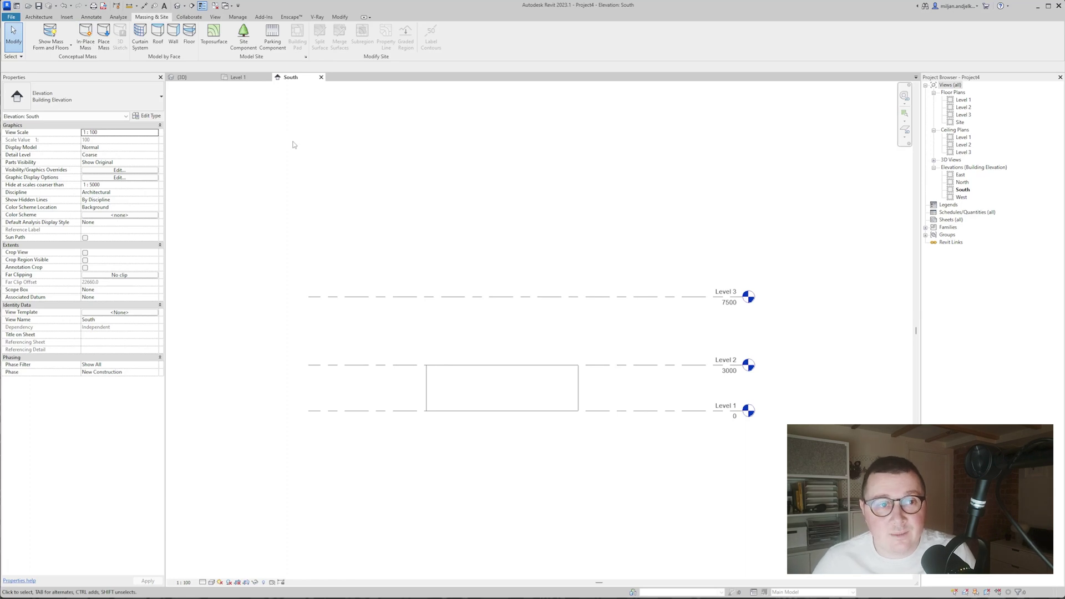
# - Open the Level 2 and Level 3 floor plans, order the views ahead of the South elevation, and return to Level 2
pyautogui.doubleClick(965, 107)
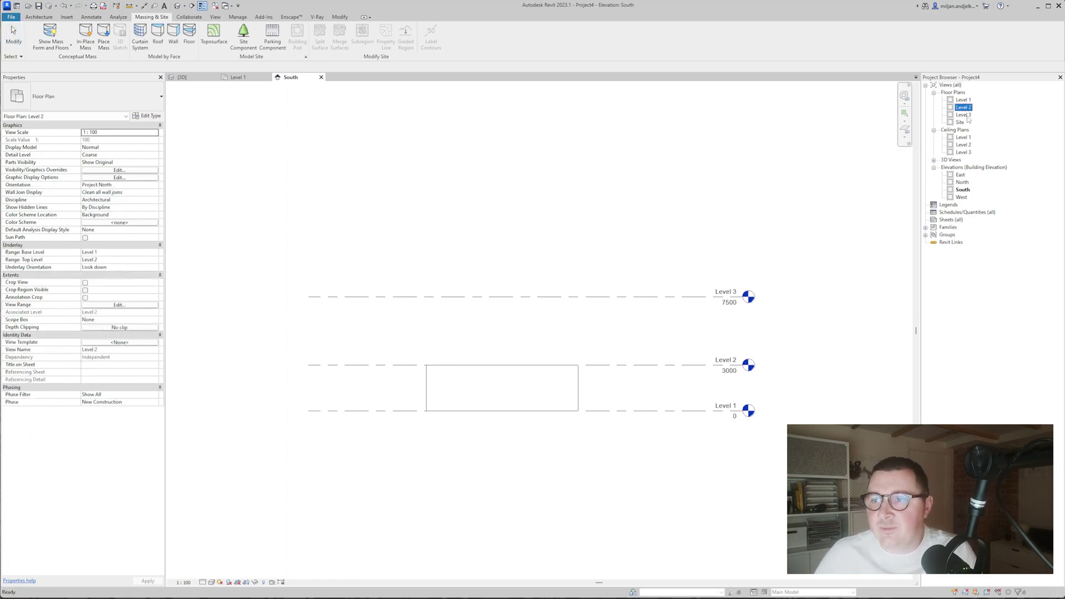
pyautogui.doubleClick(968, 116)
pyautogui.moveTo(292, 77); pyautogui.dragTo(401, 77)
pyautogui.click(292, 78)
pyautogui.moveTo(544, 317); pyautogui.dragTo(468, 300, button='middle')
pyautogui.scroll(2, 527, 308)
# - Start an in-place mass with the default name and draw a 5000 mm radius circle along the wall's outer face on Level 2
pyautogui.click(85, 38)
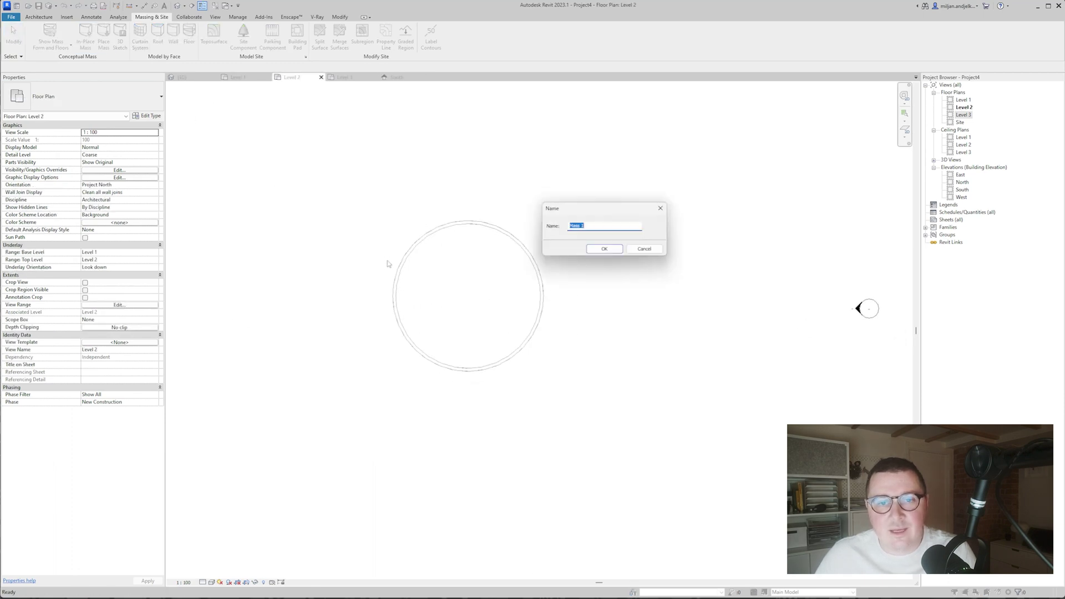
pyautogui.click(136, 28)
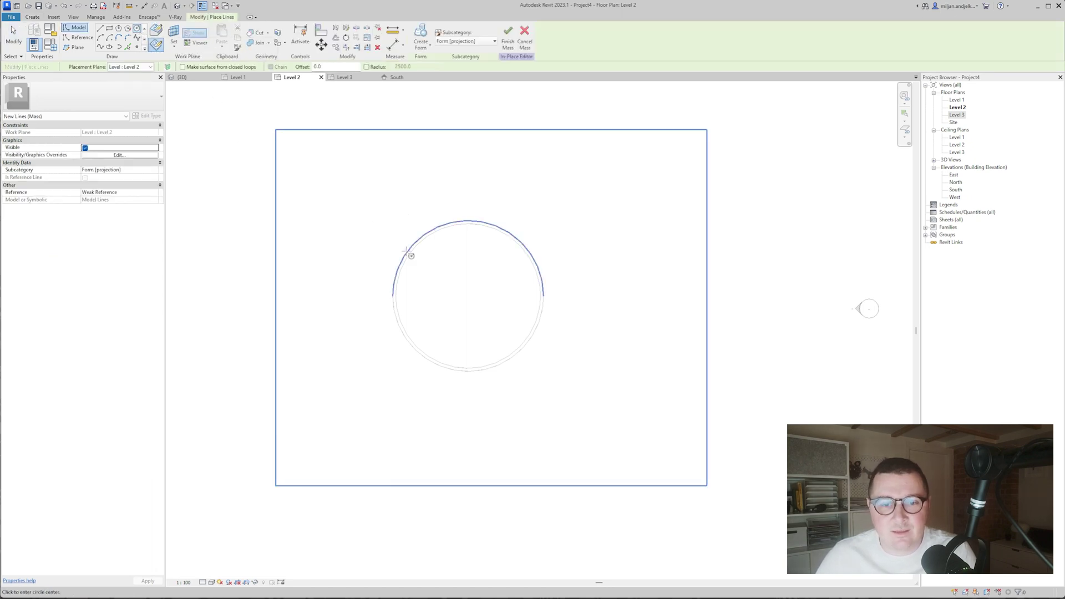
pyautogui.press('s')
pyautogui.press('c')
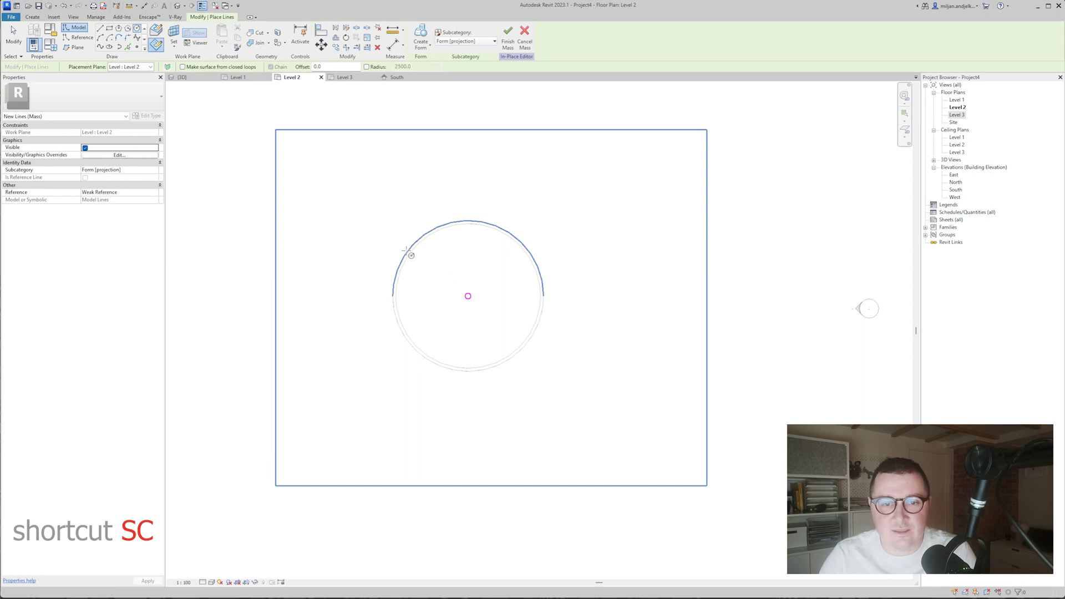
pyautogui.click(412, 254)
pyautogui.click(520, 243)
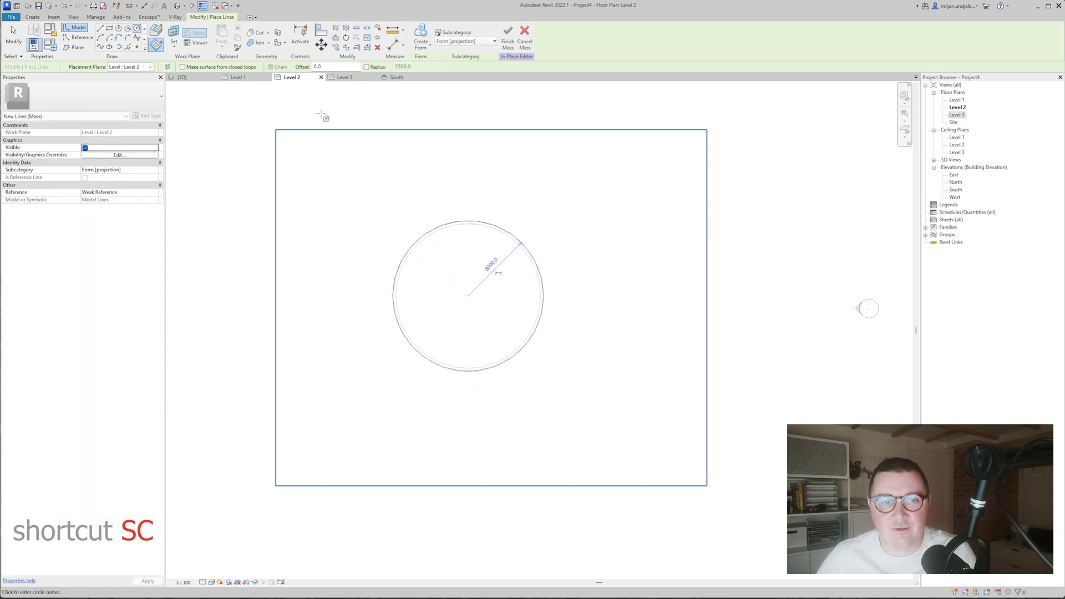
# - Compare the Level 2 and Level 3 plans to check where the wall circle can be referenced for the upper circle
pyautogui.click(344, 78)
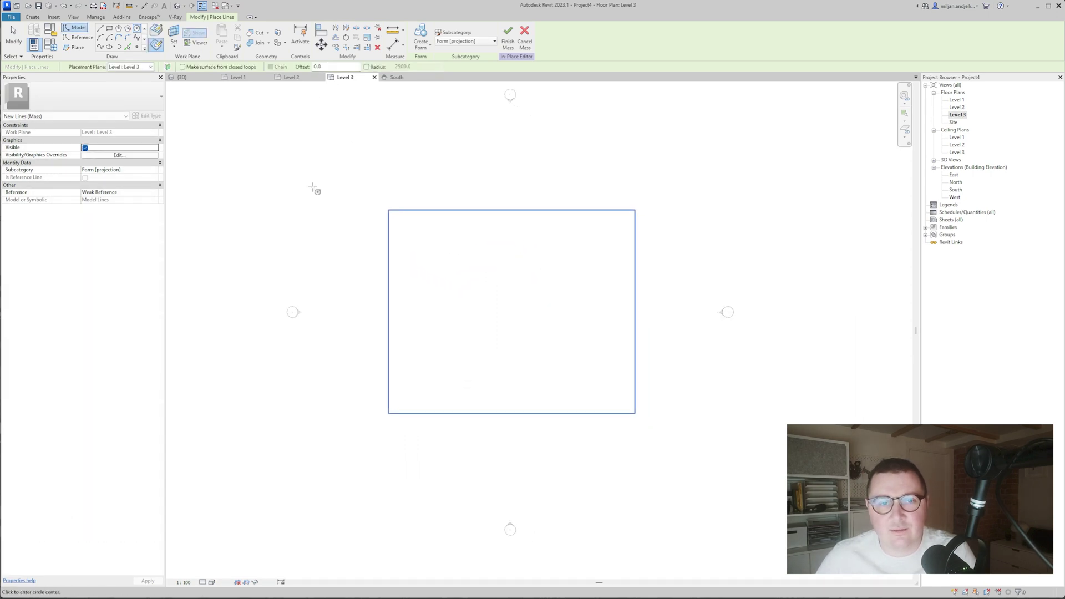
pyautogui.click(14, 34)
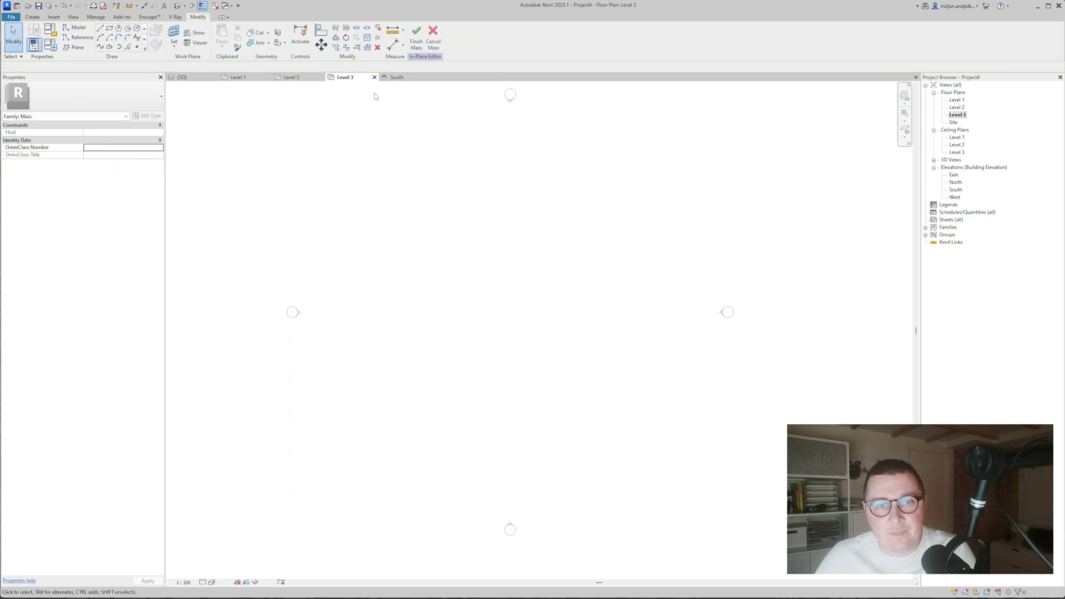
pyautogui.click(291, 77)
pyautogui.moveTo(395, 193); pyautogui.dragTo(403, 170, button='middle')
pyautogui.scroll(2, 403, 171)
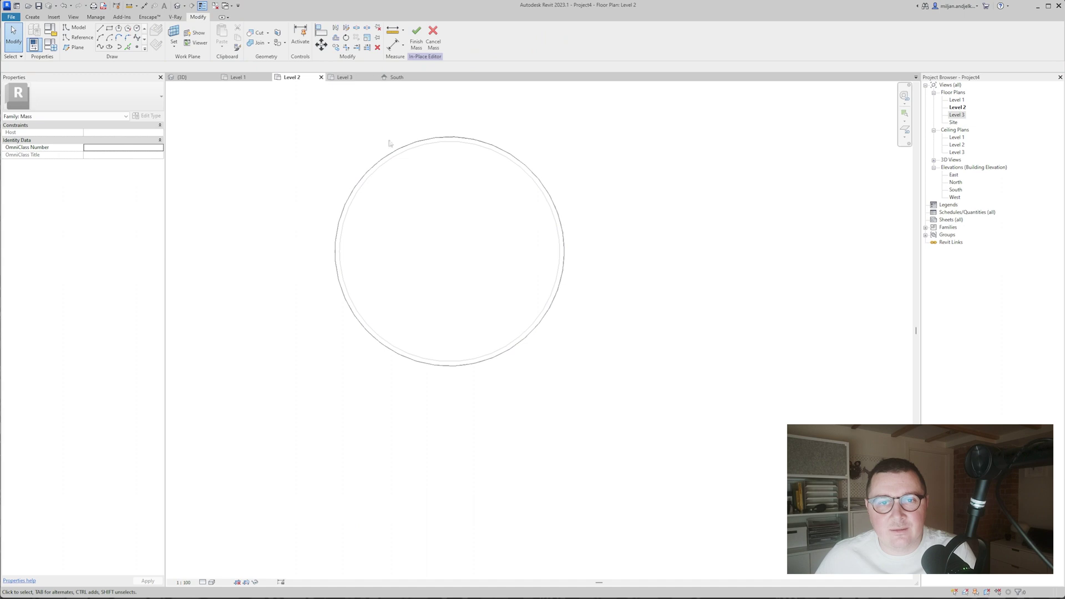
pyautogui.moveTo(391, 111); pyautogui.dragTo(393, 138, button='middle')
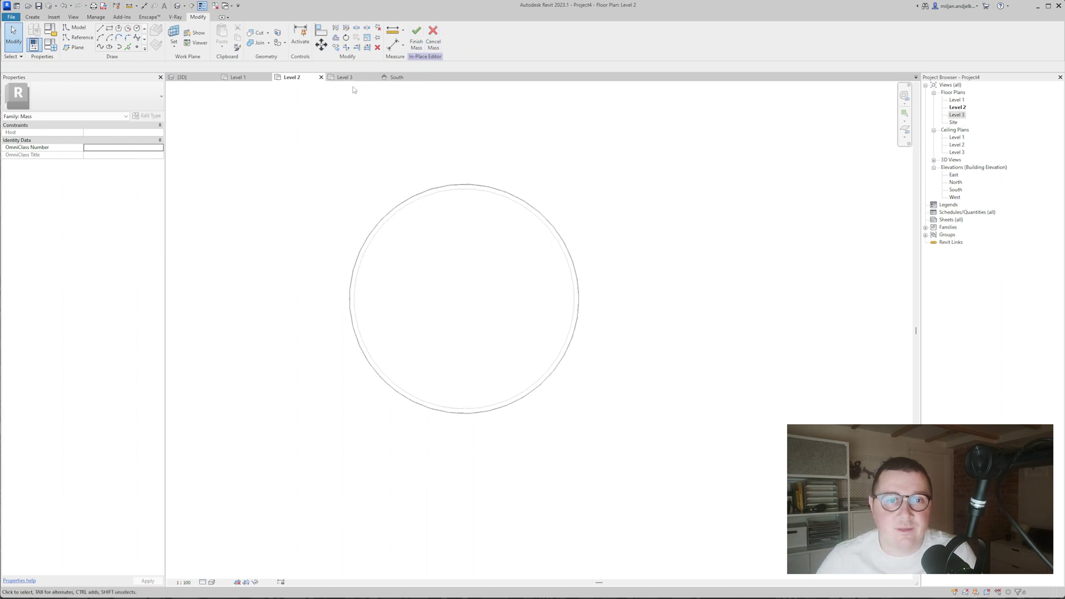
pyautogui.click(349, 78)
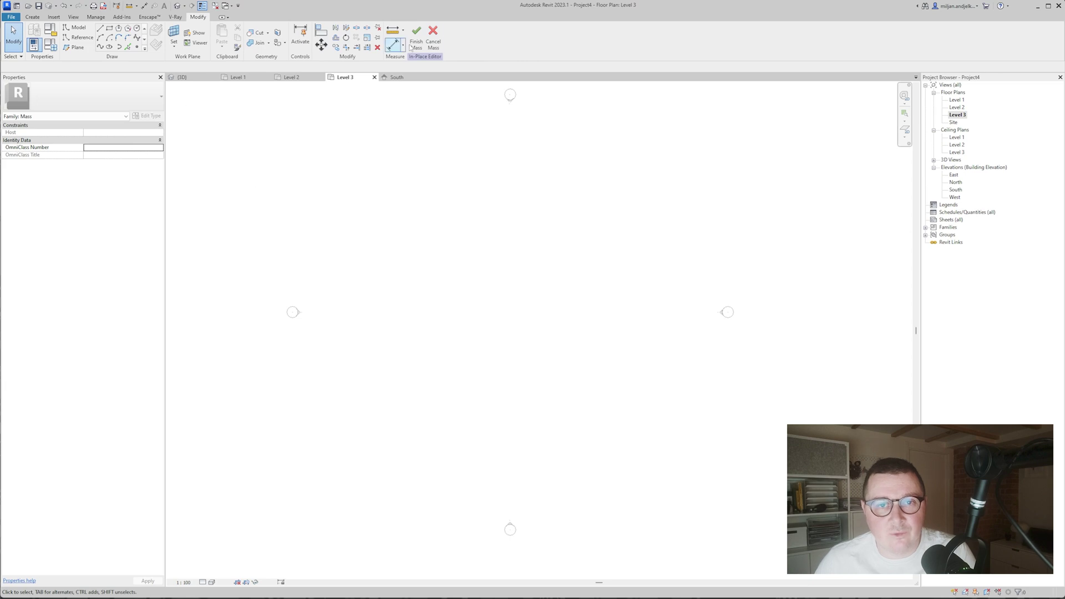
pyautogui.click(292, 78)
pyautogui.moveTo(365, 171); pyautogui.dragTo(355, 171, button='middle')
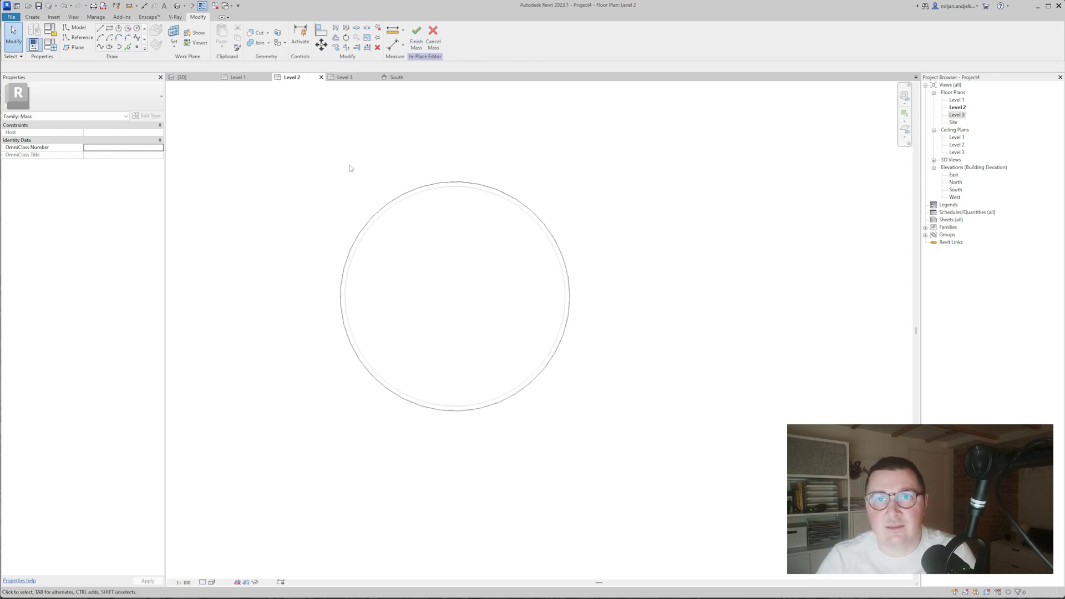
# - Draw a 1500 mm radius circle on Level 2, concentric with the large mass circle
pyautogui.click(138, 30)
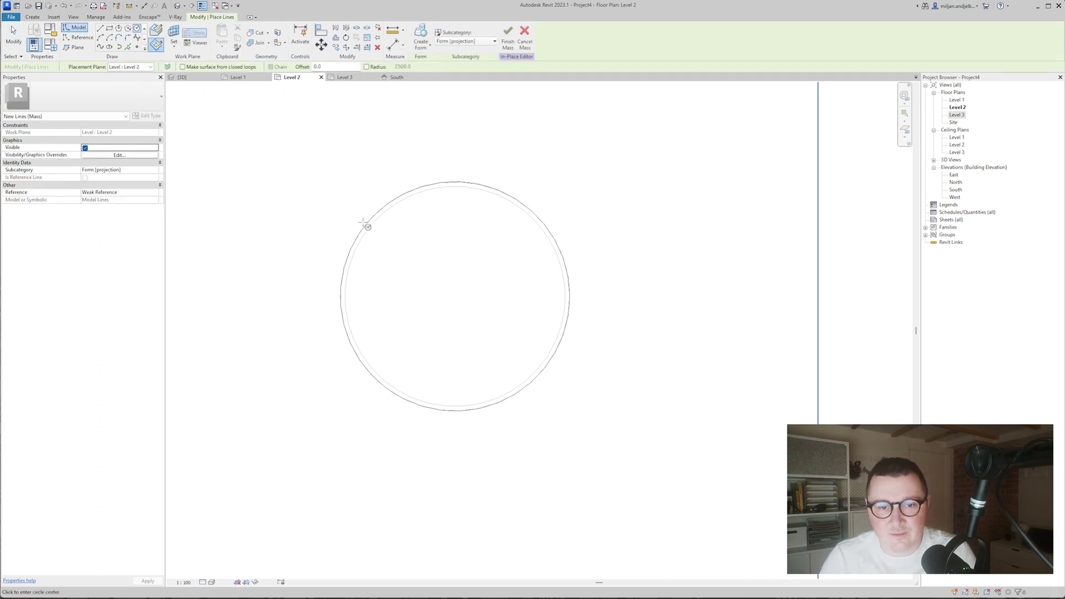
pyautogui.click(455, 296)
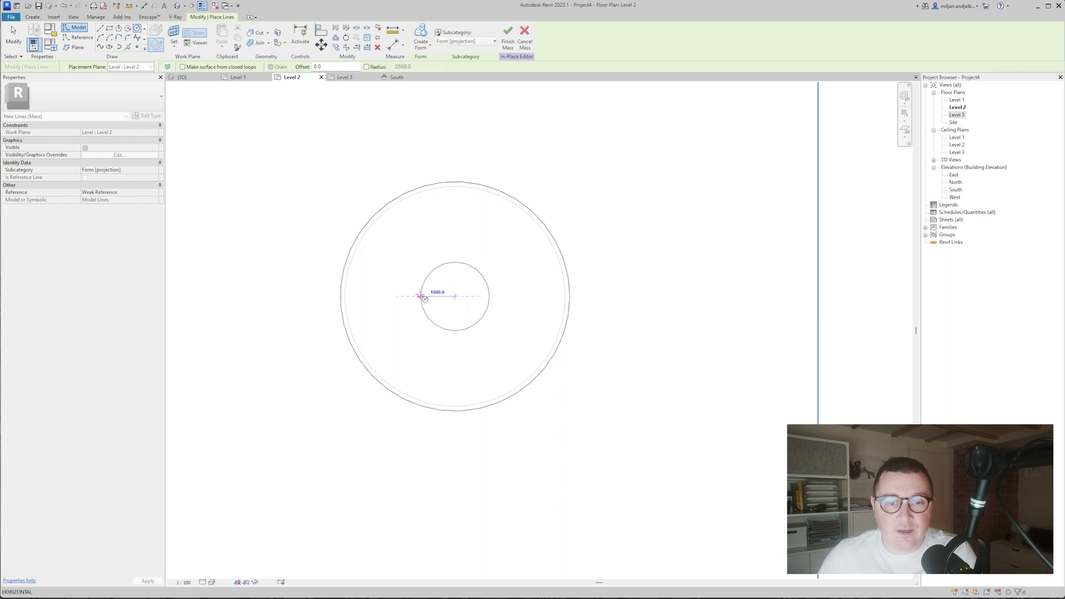
pyautogui.click(425, 299)
pyautogui.press('Escape')
# - In the 3D view, change the host level of the small circle to Level 3
pyautogui.click(184, 77)
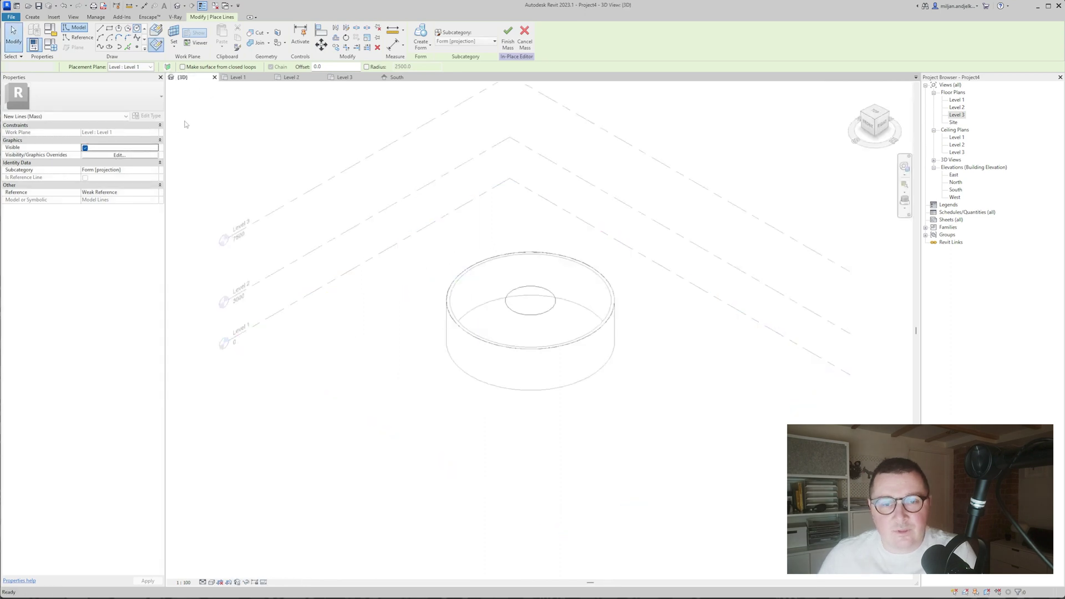
pyautogui.click(515, 293)
pyautogui.click(106, 67)
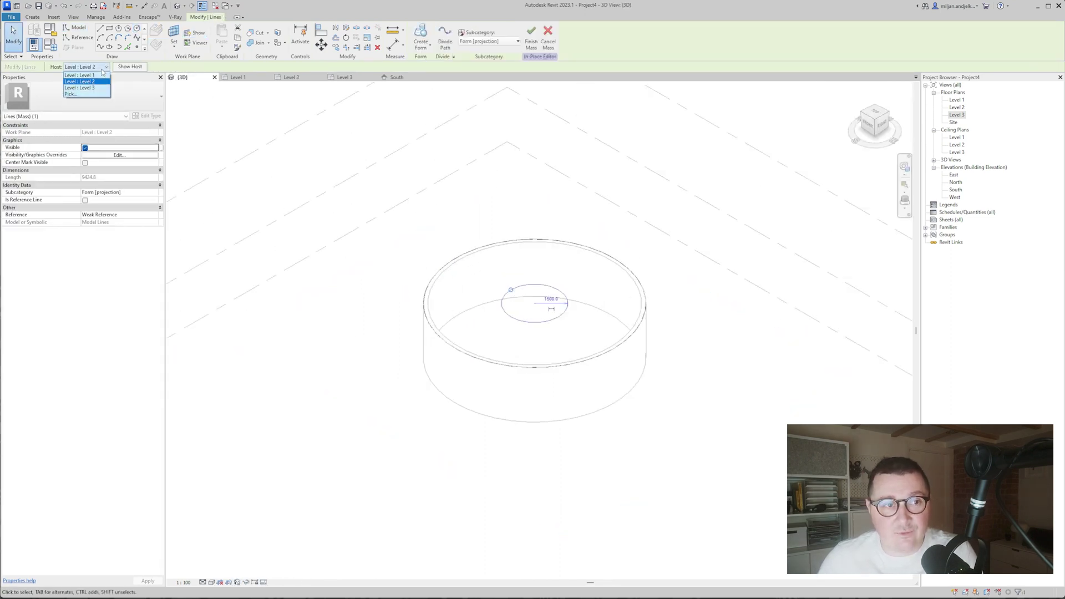
pyautogui.click(84, 90)
pyautogui.click(435, 431)
# - Create a solid form from the large and small circles and finish the in-place mass
pyautogui.keyDown('shift'); pyautogui.moveTo(435, 430); pyautogui.dragTo(480, 373, button='middle'); pyautogui.keyUp('shift')
pyautogui.click(468, 355)
pyautogui.keyDown('ctrl'); pyautogui.click(509, 237); pyautogui.keyUp('ctrl')
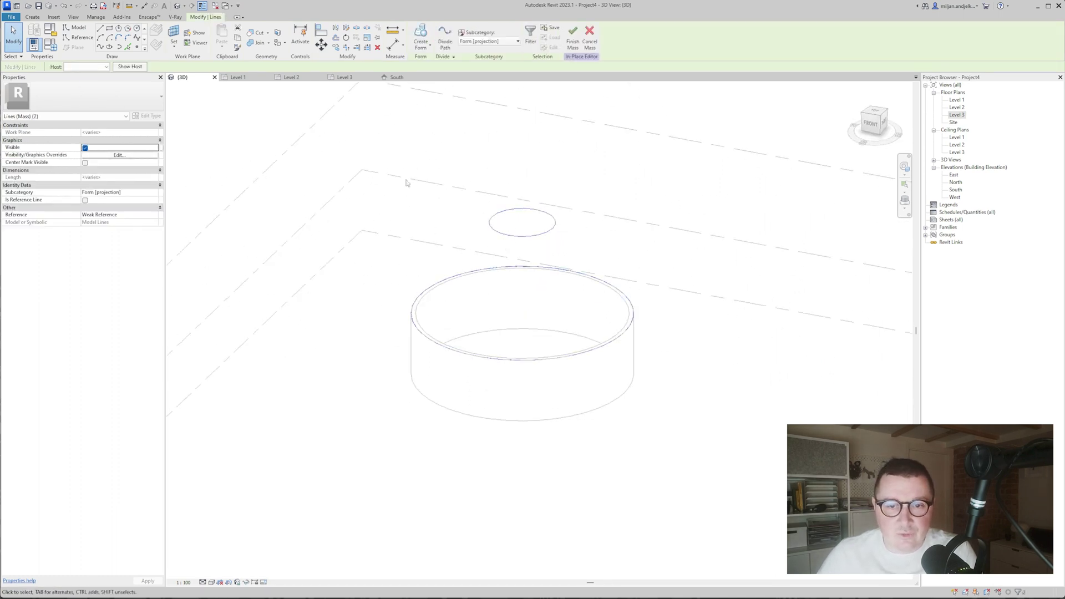
pyautogui.click(422, 46)
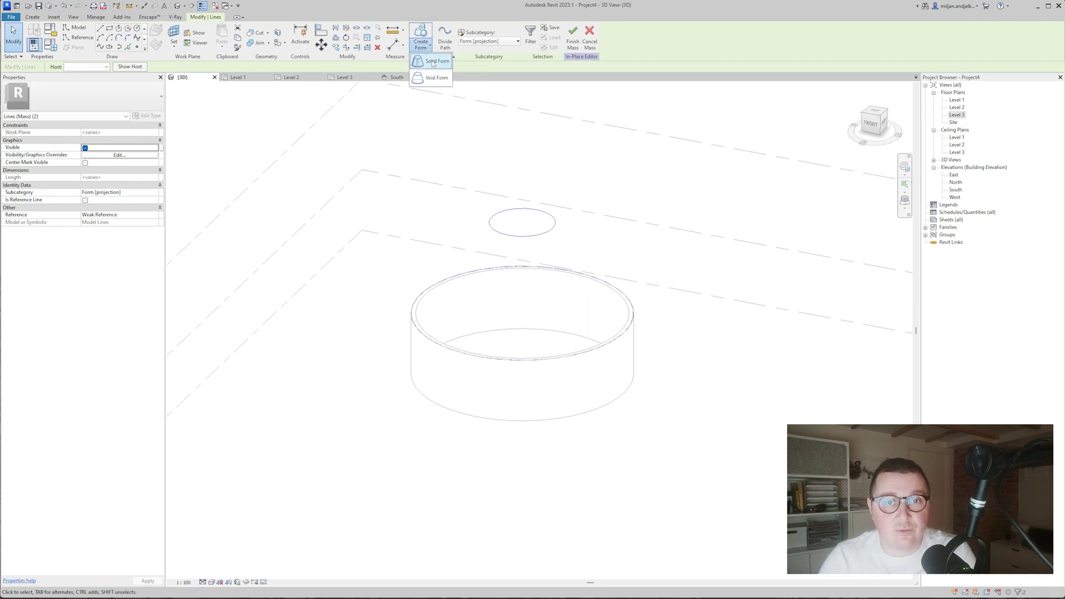
pyautogui.click(434, 62)
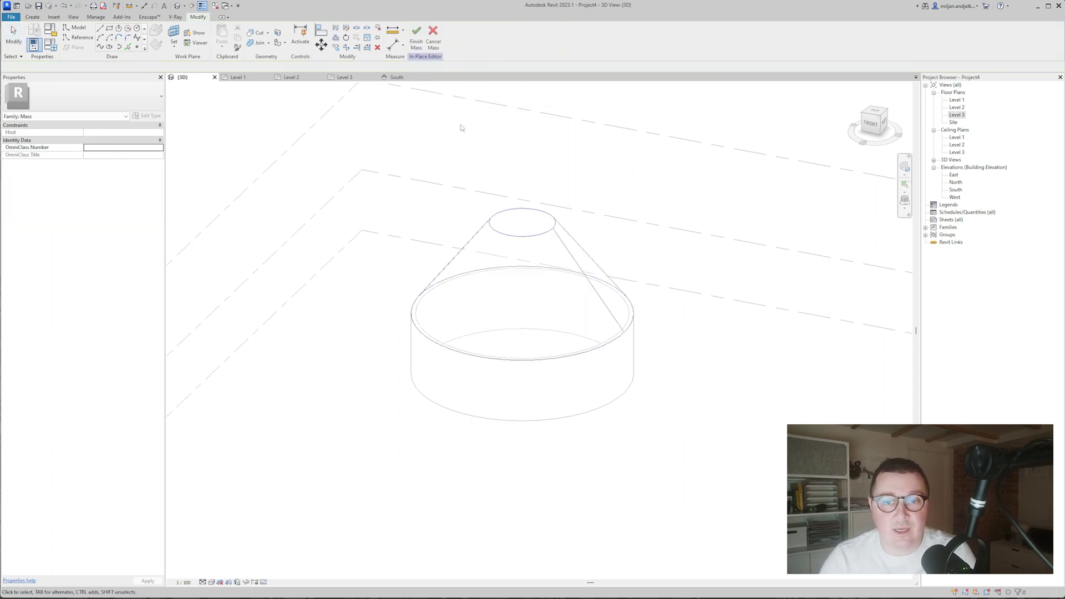
pyautogui.click(419, 49)
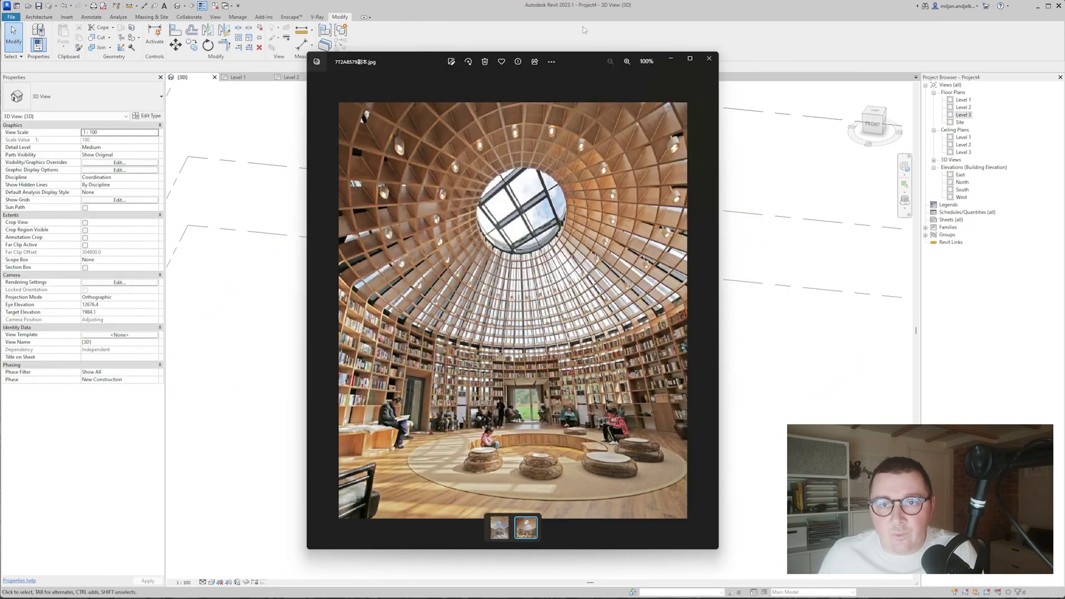
# - Start a curtain system by face and duplicate its type as "600 x 600 mm"
pyautogui.hotkey('alt', 'Tab')
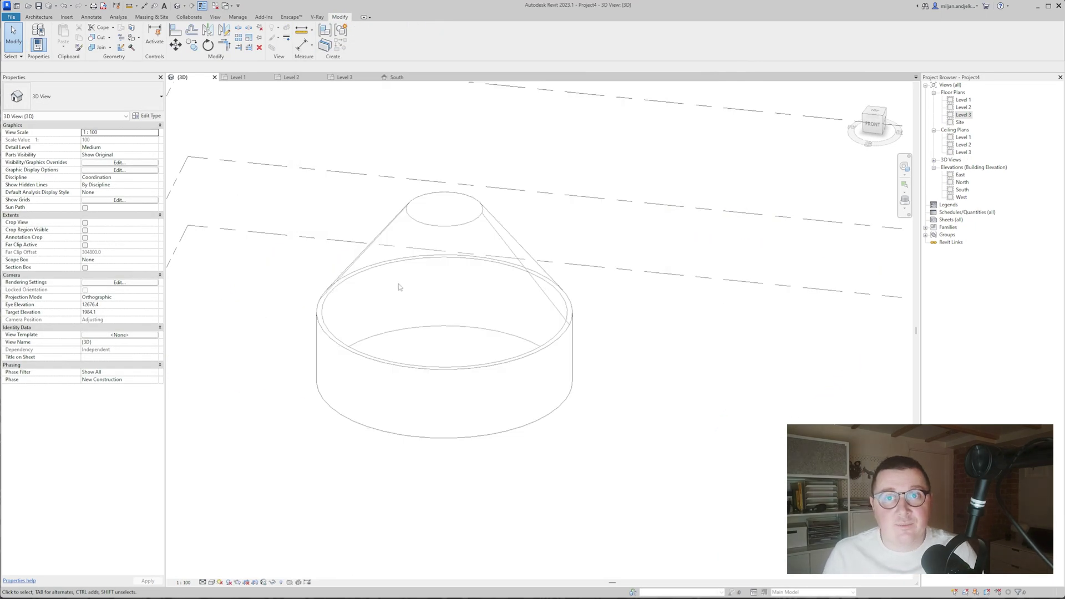
pyautogui.hotkey('alt', 'Tab')
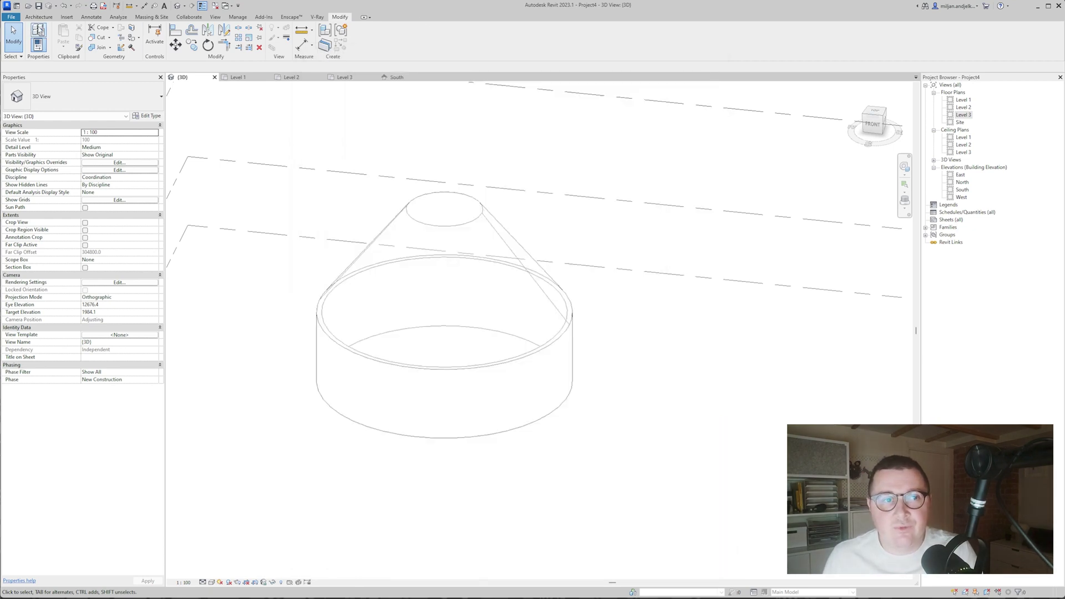
pyautogui.click(34, 17)
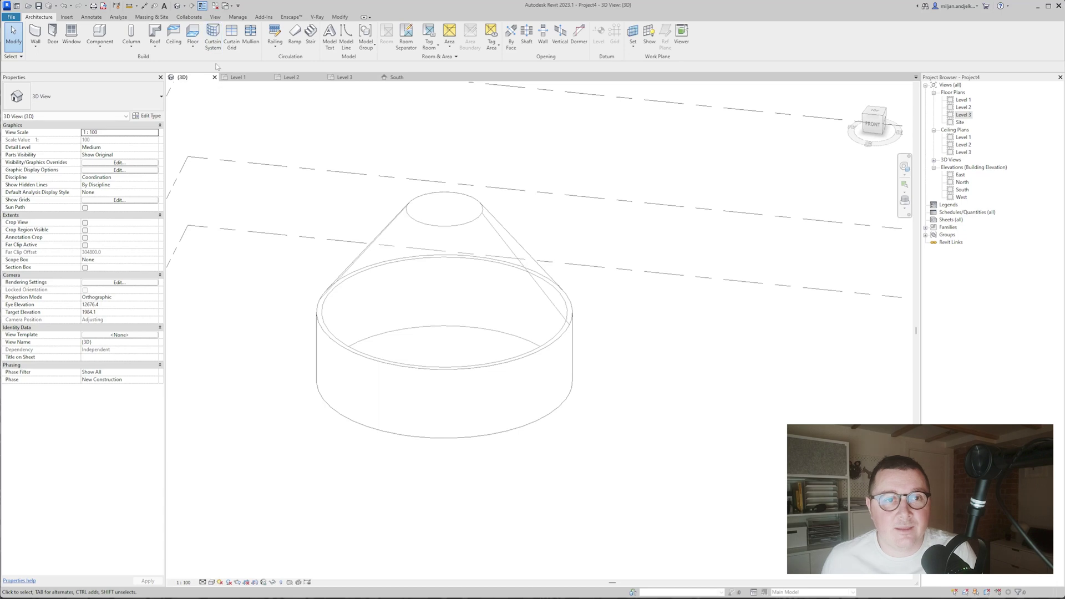
pyautogui.click(213, 39)
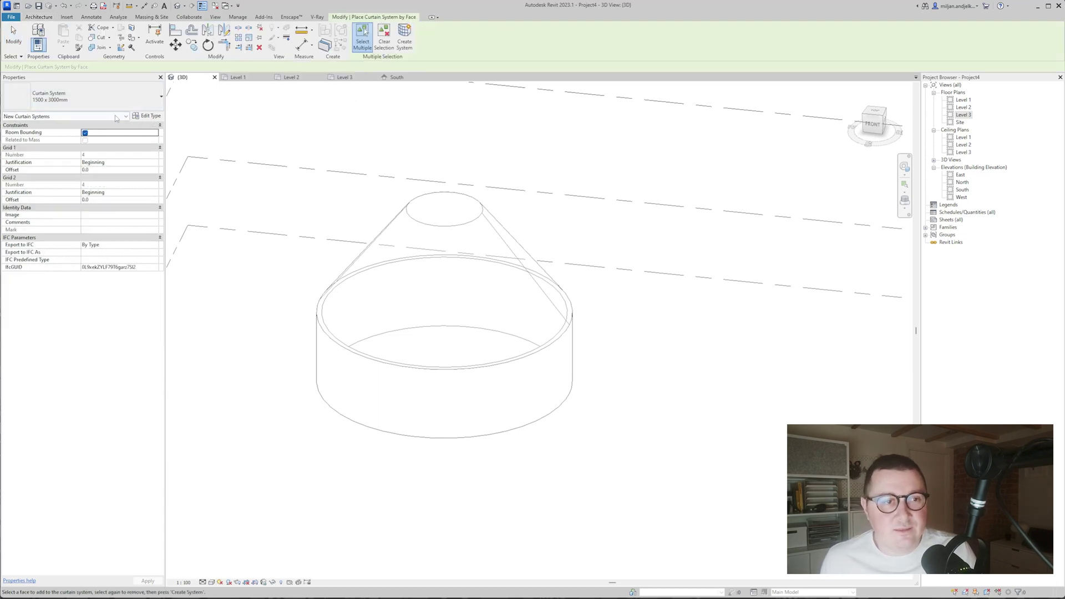
pyautogui.click(142, 117)
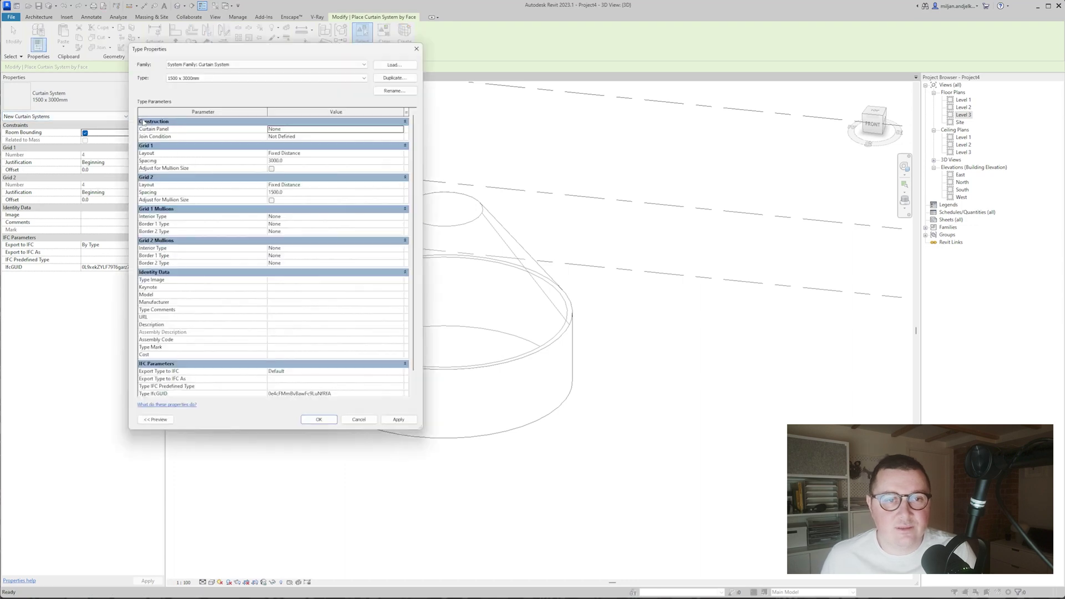
pyautogui.click(394, 78)
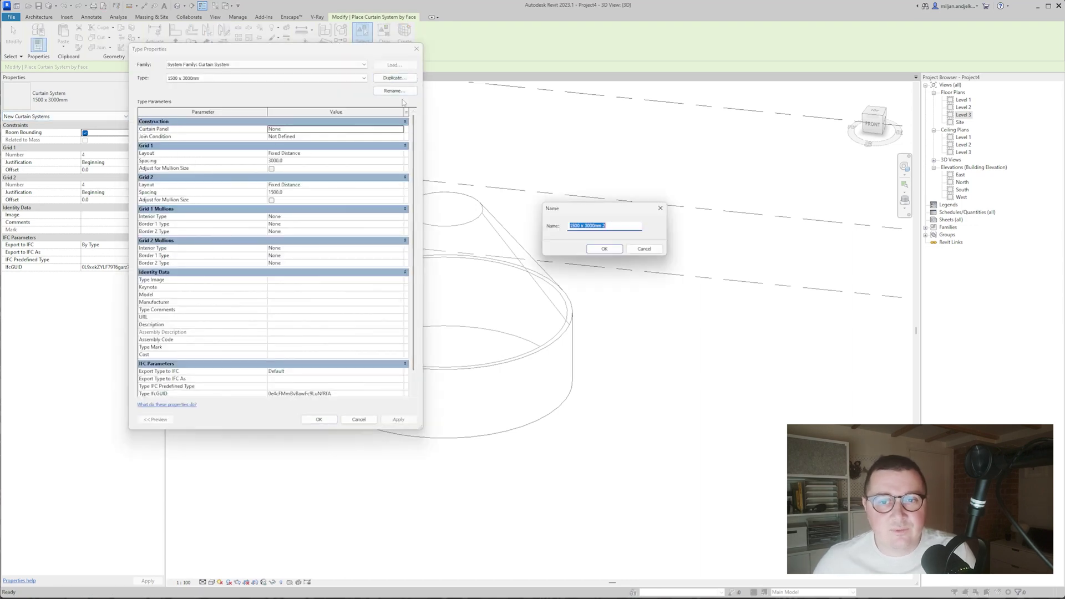
pyautogui.write('600')
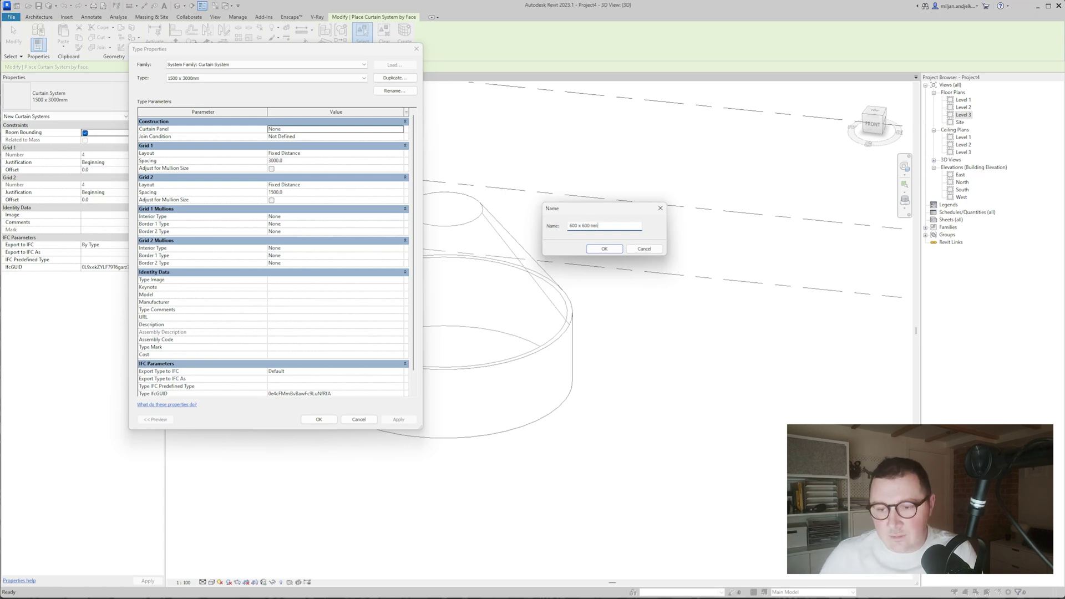
pyautogui.press('Return')
# - Set the spacing of both Grid 1 and Grid 2 to 600 in the curtain system type
pyautogui.click(321, 161)
pyautogui.write('600')
pyautogui.click(307, 191)
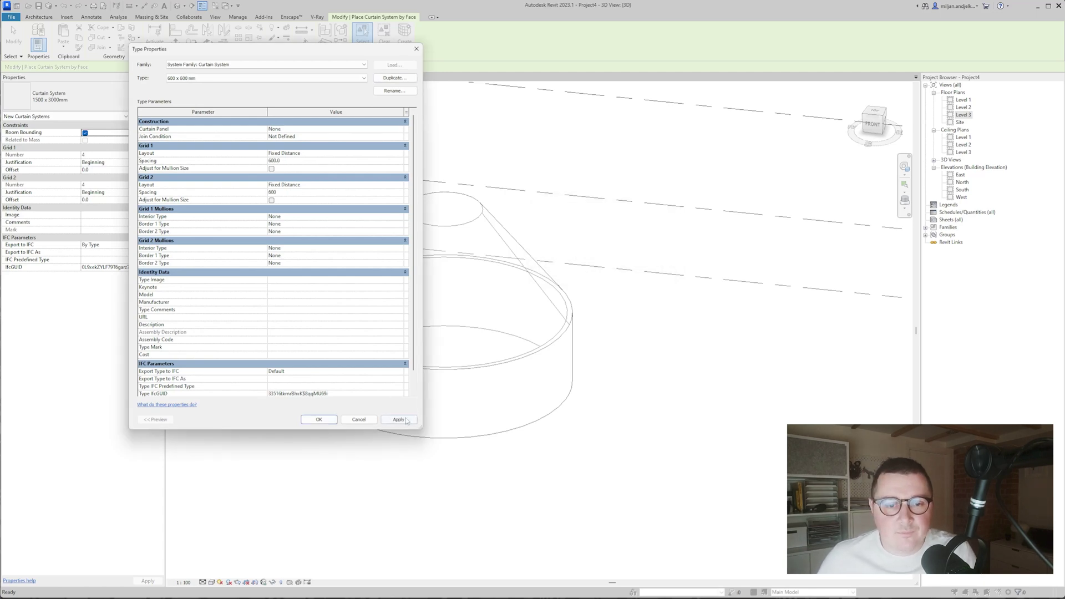
# - Assign Rectangular Mullion : 50 x 150mm as the interior mullion type for both grids and accept the type properties
pyautogui.click(388, 216)
pyautogui.click(400, 216)
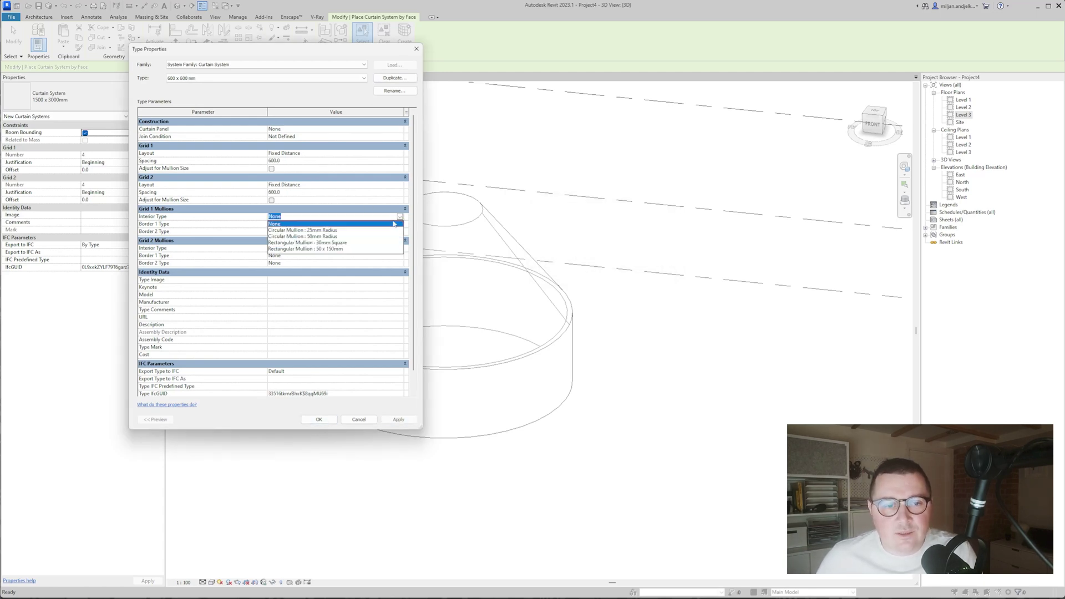
pyautogui.click(331, 249)
pyautogui.click(397, 248)
pyautogui.click(400, 248)
pyautogui.click(315, 281)
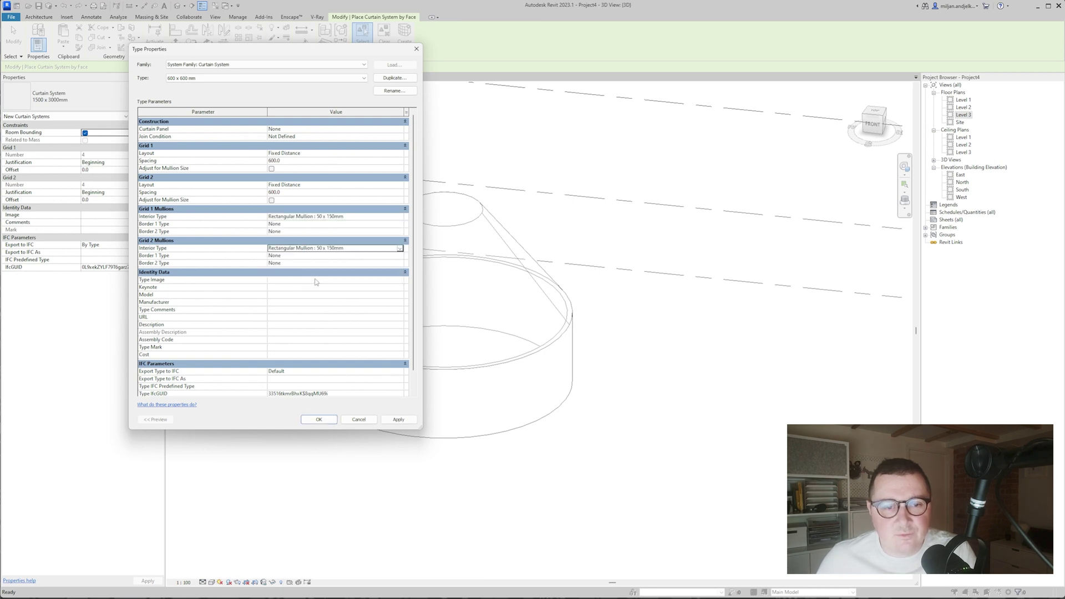
pyautogui.click(319, 420)
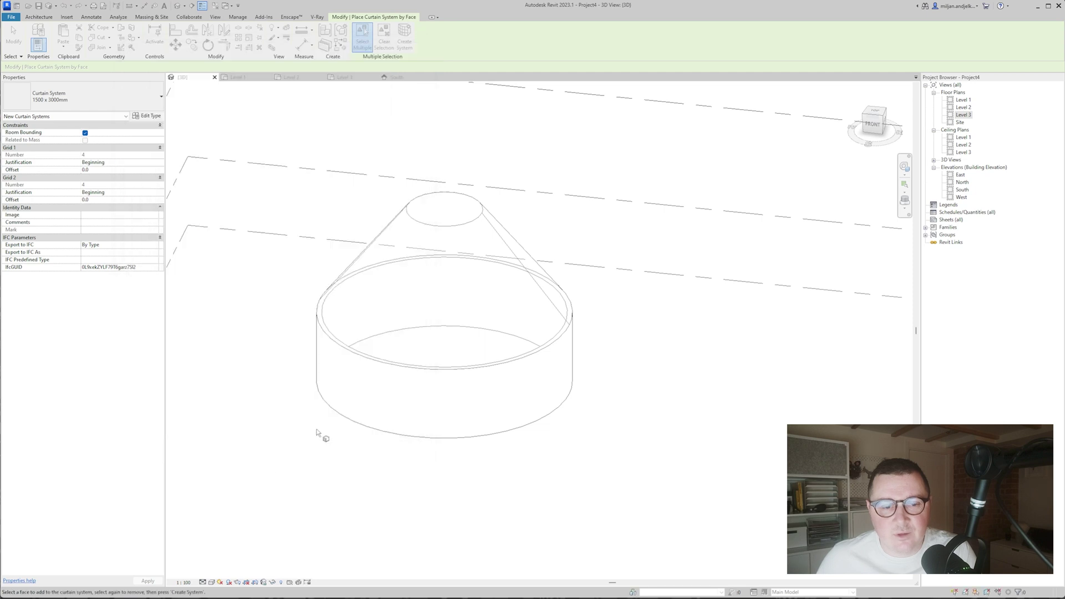
# - Create the curtain system on the conical face of the mass and end the command
pyautogui.click(428, 229)
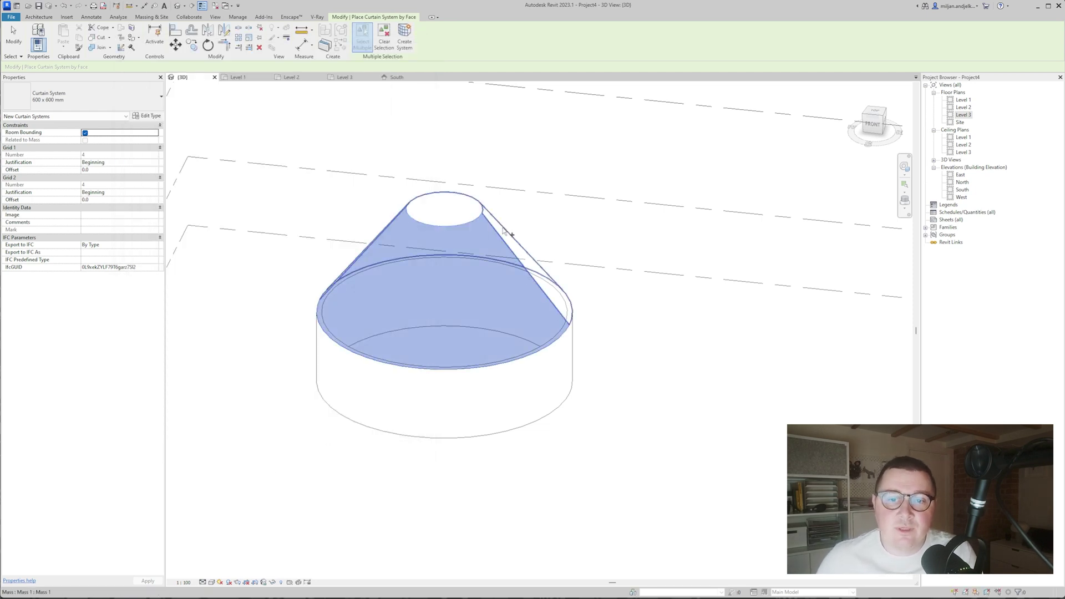
pyautogui.moveTo(543, 264)
pyautogui.keyDown('shift'); pyautogui.mouseDown(button='middle')
pyautogui.moveTo(388, 269)
pyautogui.moveTo(559, 254)
pyautogui.mouseUp(button='middle'); pyautogui.keyUp('shift')
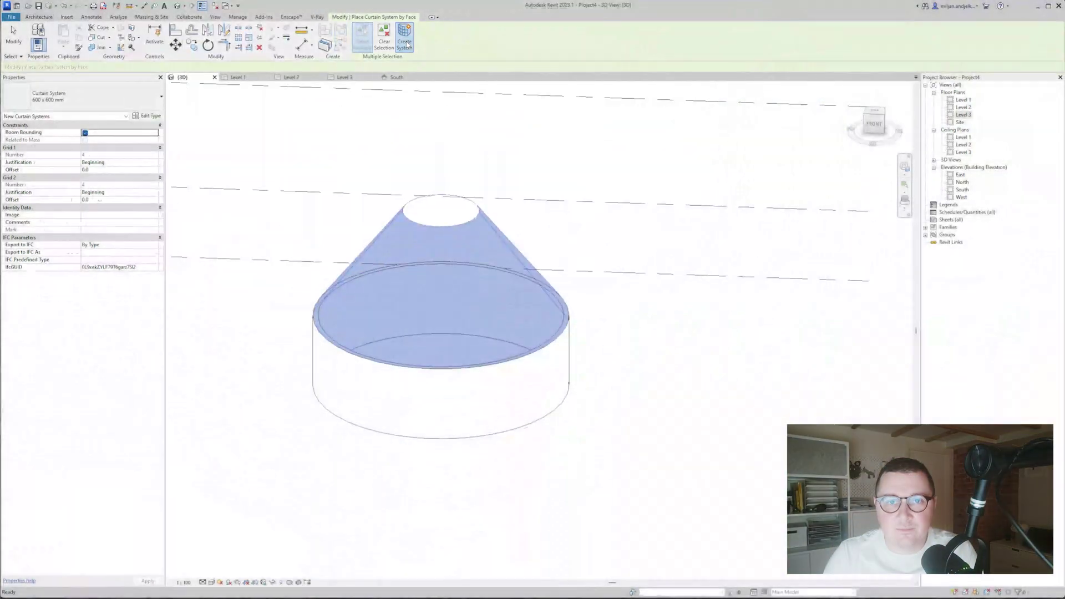
pyautogui.click(405, 46)
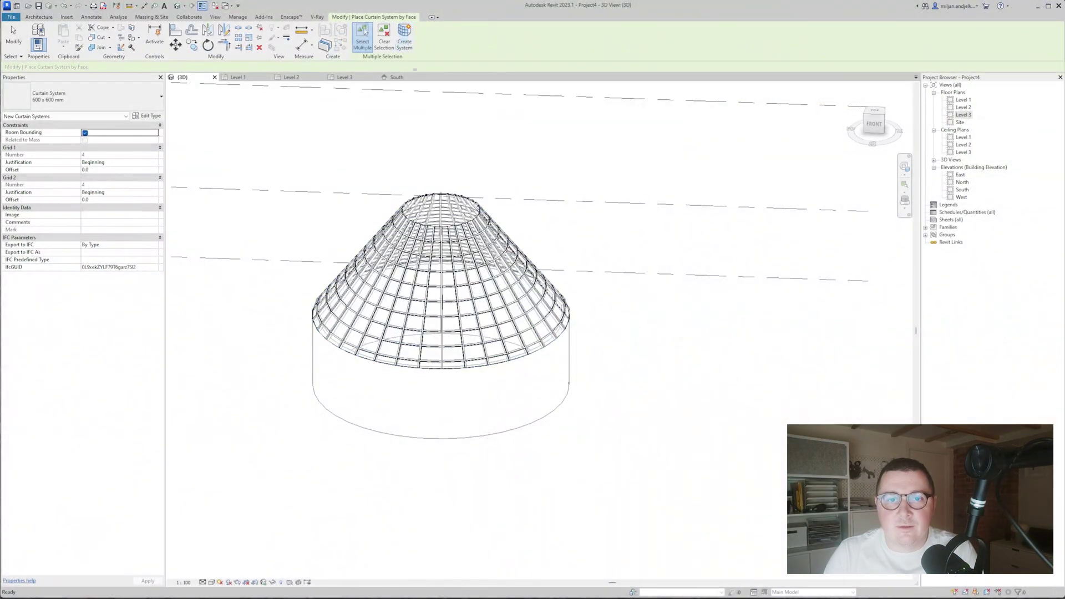
pyautogui.scroll(4, 471, 258)
pyautogui.press('Escape')
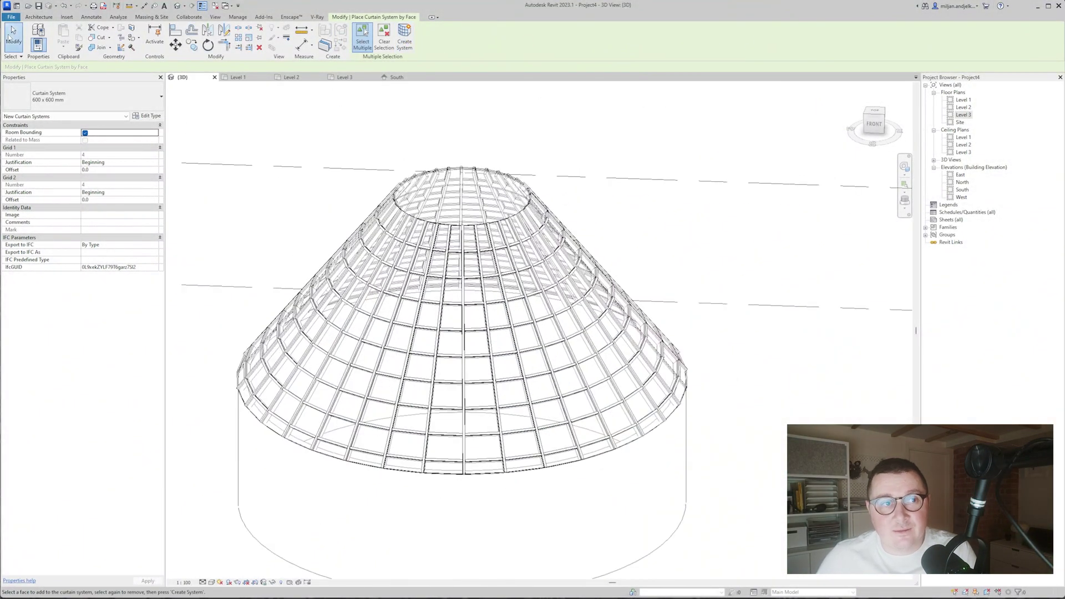
# - Examine the roof mullions up close around the upper opening and compare their depth with the reference photo
pyautogui.scroll(5, 457, 215)
pyautogui.keyDown('shift'); pyautogui.moveTo(463, 218); pyautogui.dragTo(450, 188, button='middle'); pyautogui.keyUp('shift')
pyautogui.scroll(2, 486, 208)
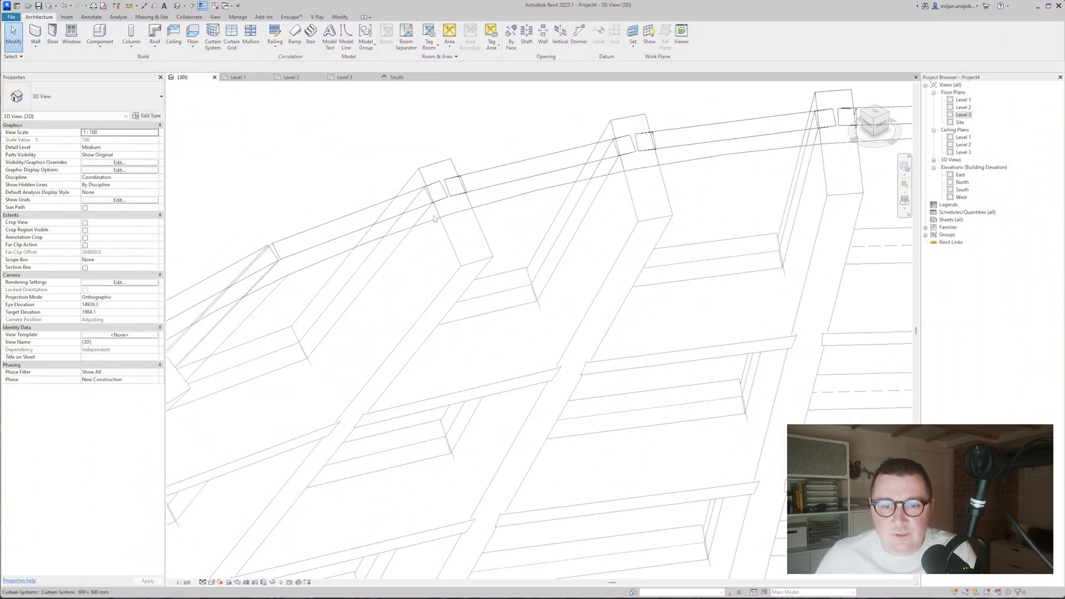
pyautogui.scroll(-3, 461, 213)
pyautogui.moveTo(491, 244); pyautogui.dragTo(491, 175, button='middle')
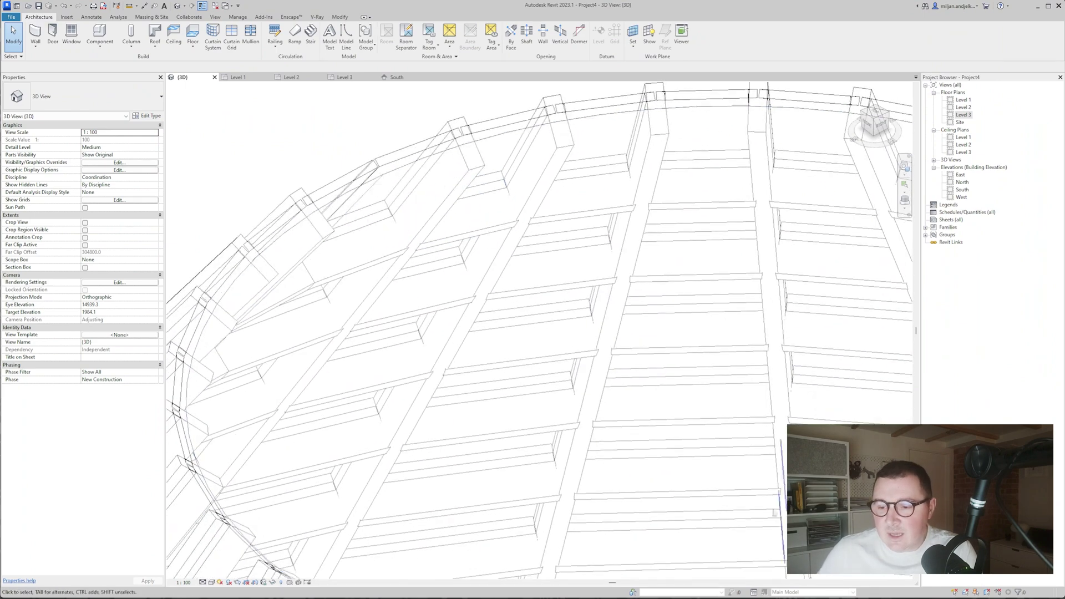
pyautogui.hotkey('alt', 'Tab')
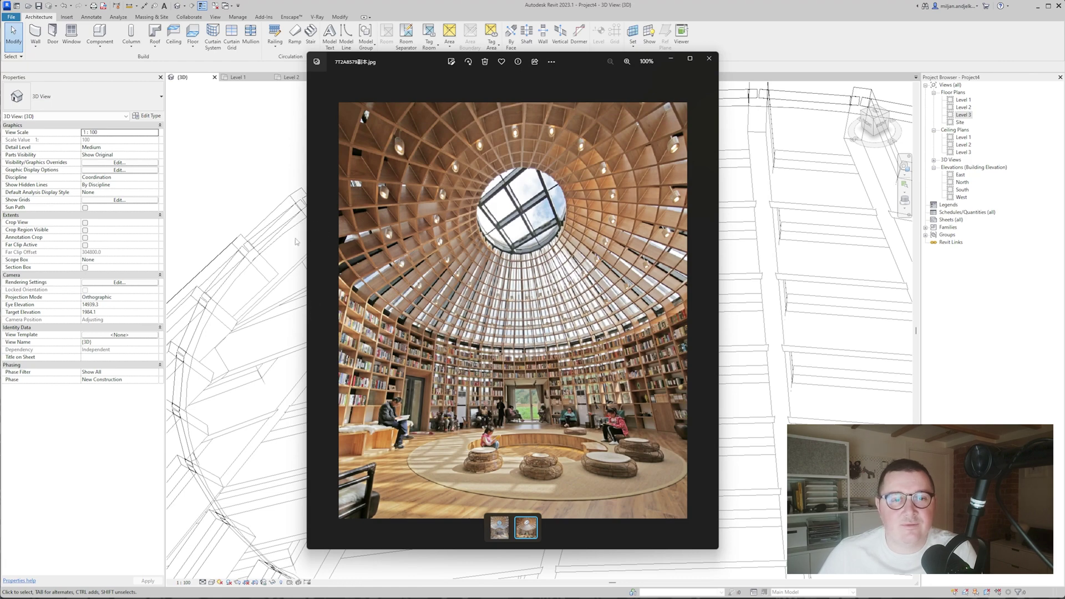
pyautogui.click(258, 178)
pyautogui.scroll(-3, 435, 250)
pyautogui.scroll(3, 444, 214)
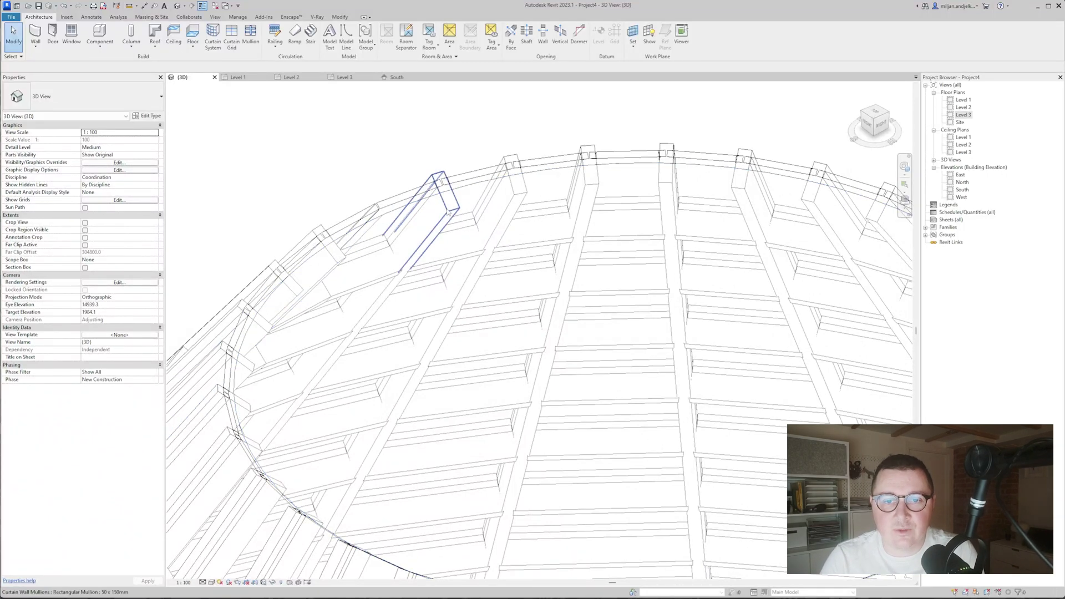
# - Duplicate the type of a sloping mullion at the upper opening as "50 x 300mm"
pyautogui.click(442, 199)
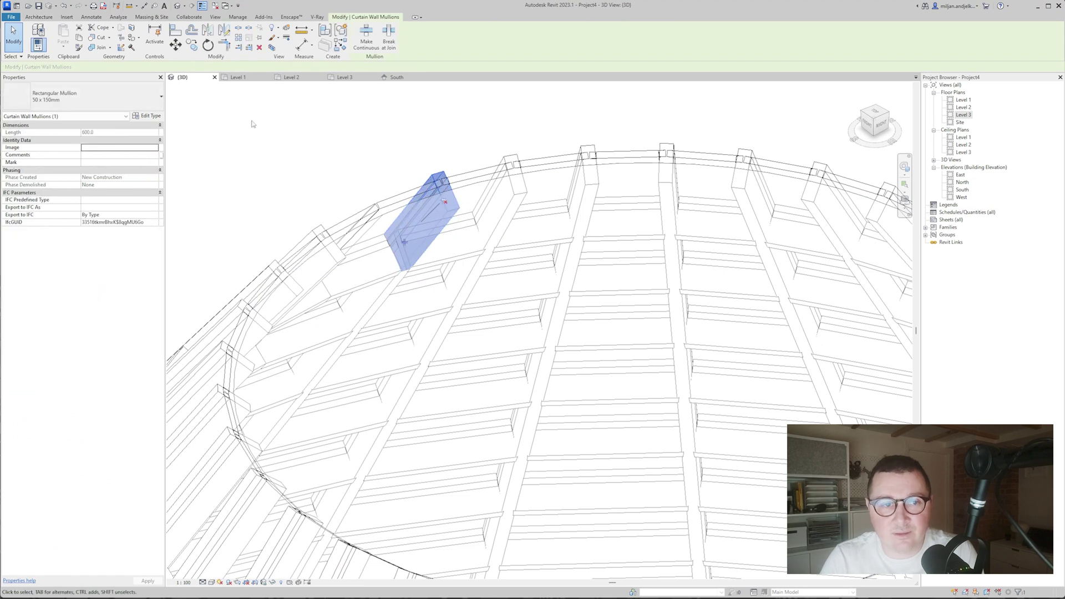
pyautogui.click(151, 116)
pyautogui.click(392, 79)
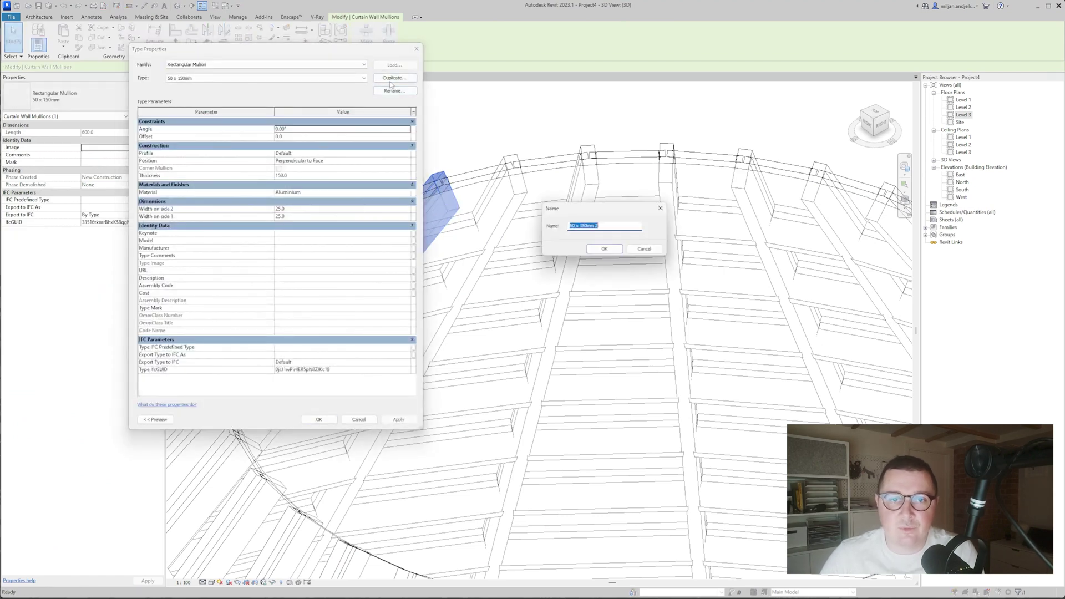
pyautogui.click(601, 228)
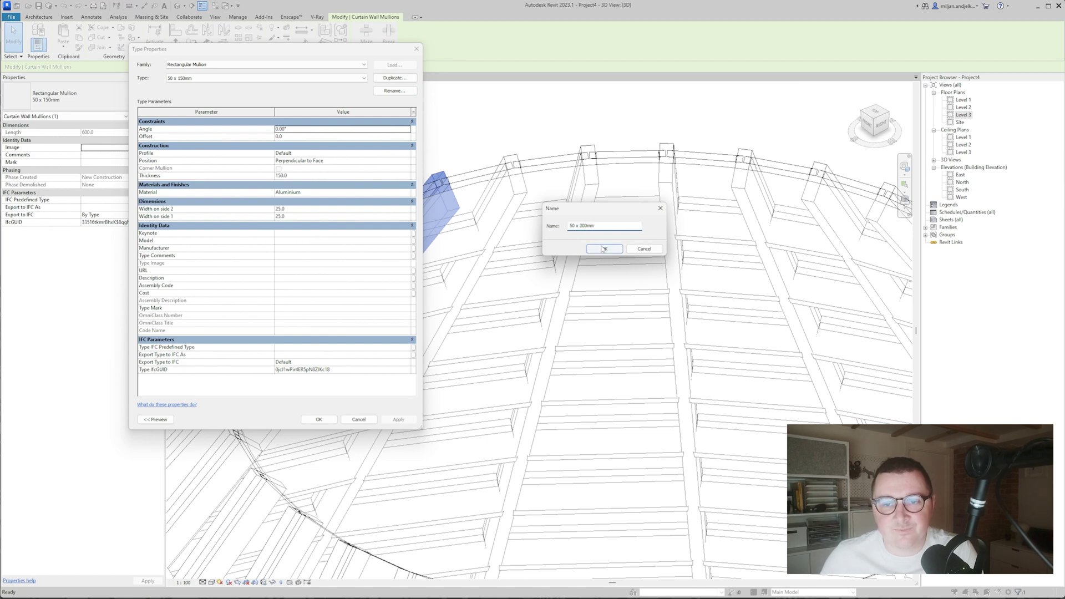
pyautogui.click(604, 249)
# - Set the new mullion type's thickness to 300 and its offset to -150
pyautogui.click(295, 176)
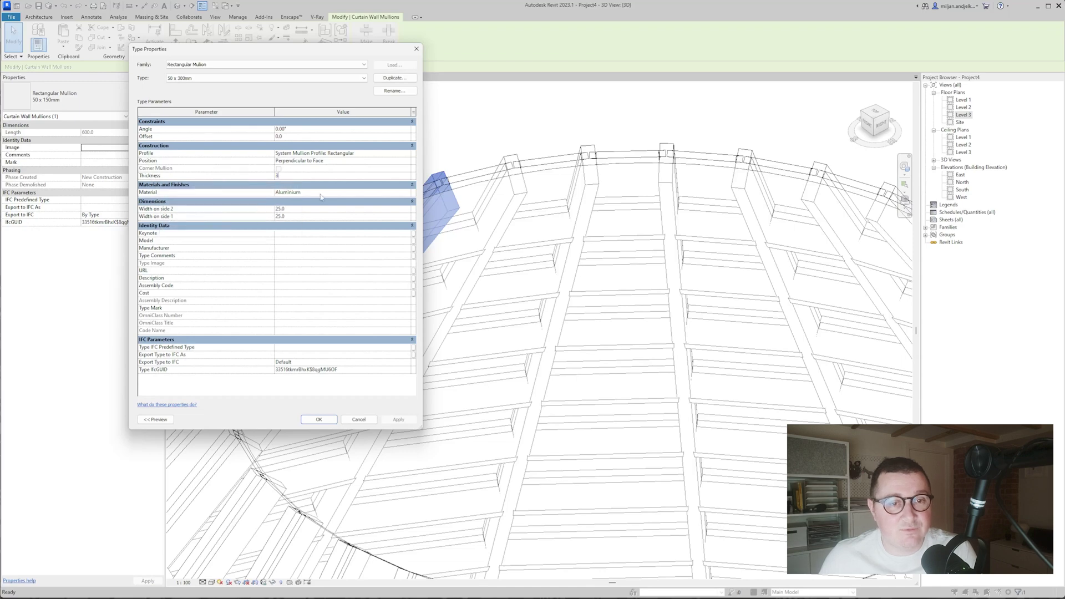
pyautogui.press('Return')
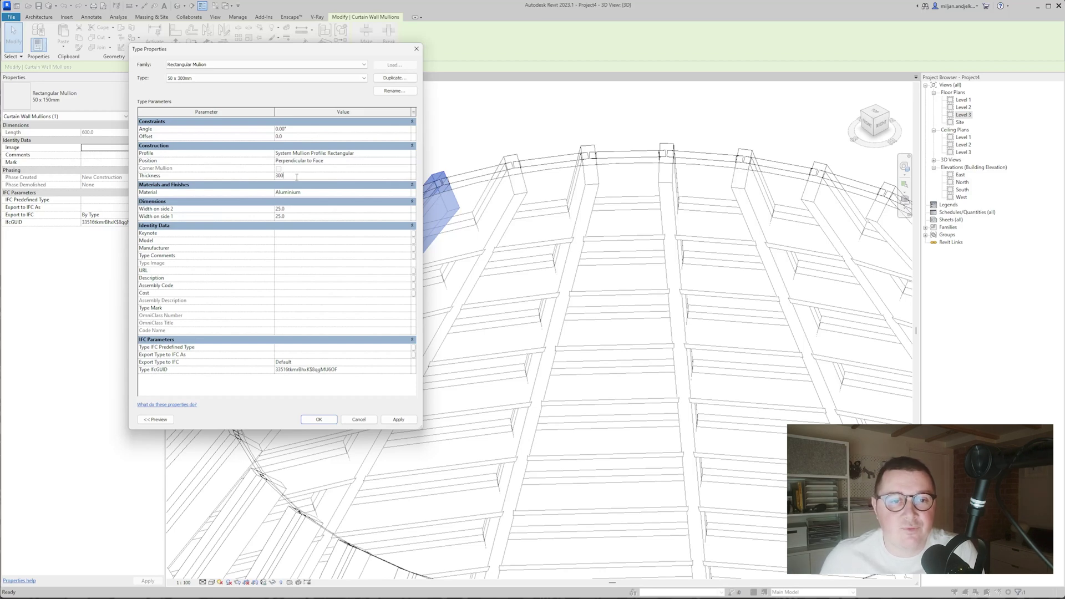
pyautogui.click(290, 137)
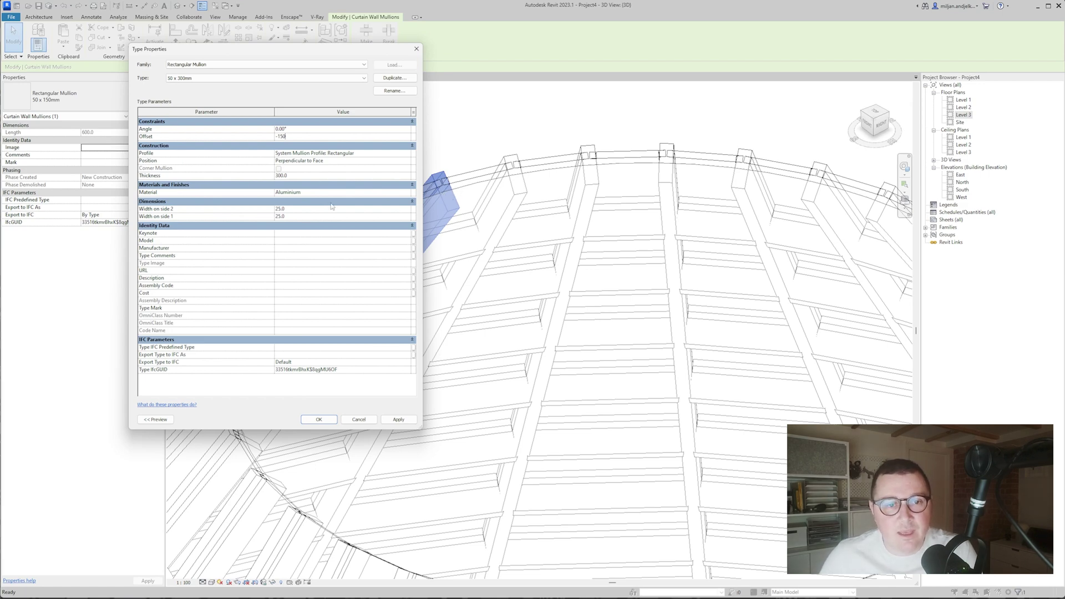
# - Assign the Wood - Firring material to the 50 x 300mm mullion type, apply it, and check the modified mullion's position
pyautogui.click(409, 192)
pyautogui.click(409, 192)
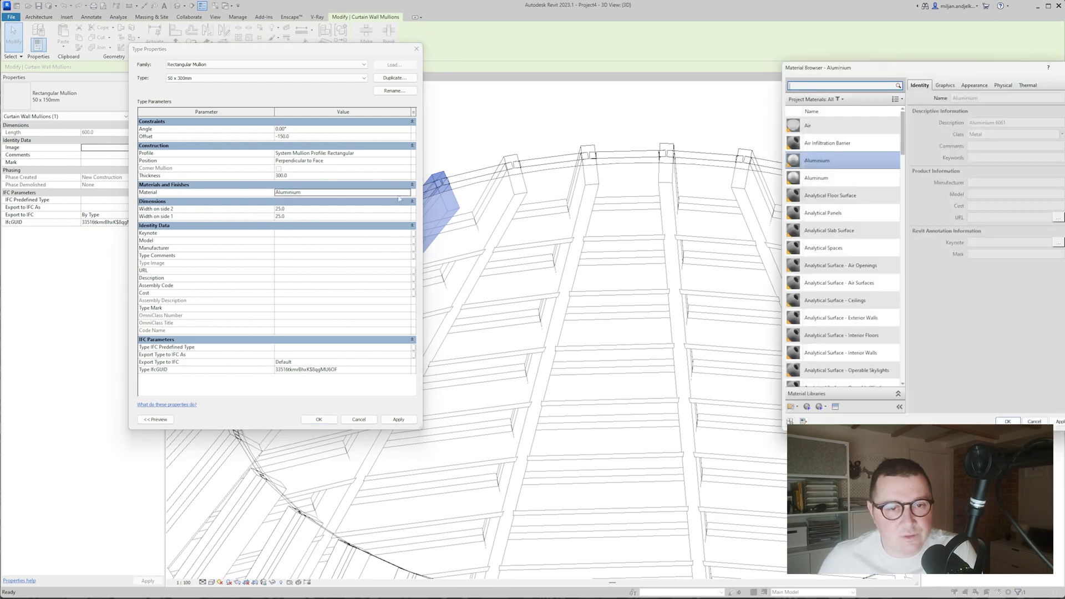
pyautogui.scroll(-10, 828, 234)
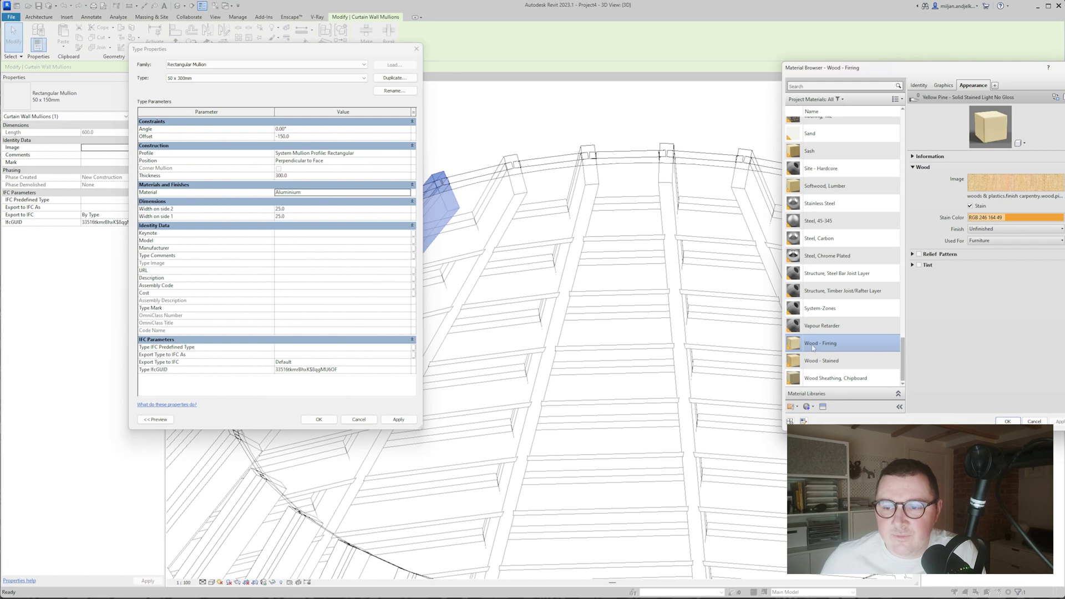
pyautogui.click(1007, 421)
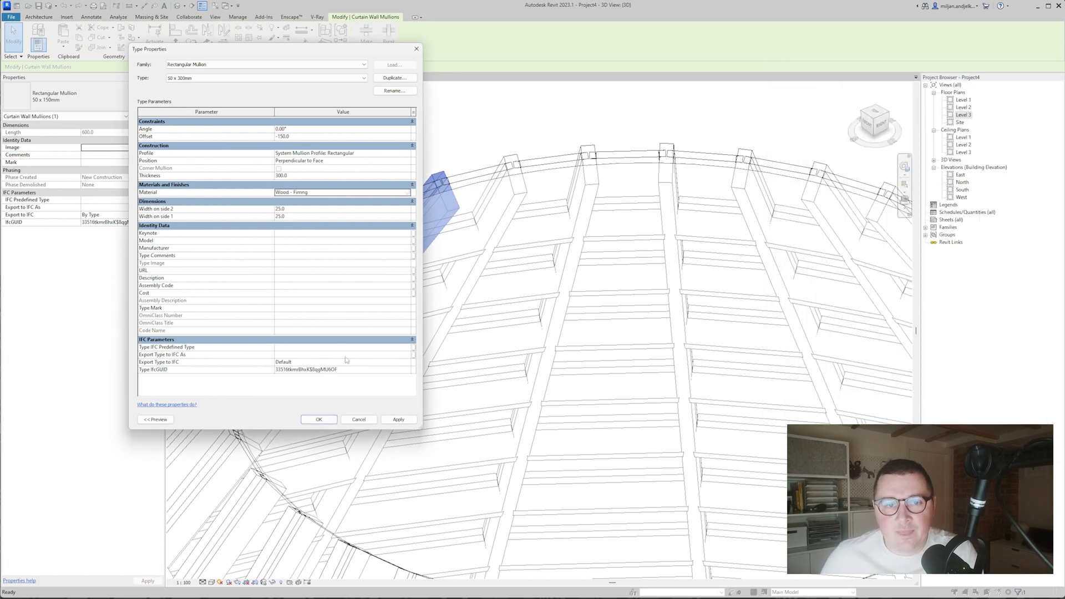
pyautogui.click(399, 420)
pyautogui.click(319, 419)
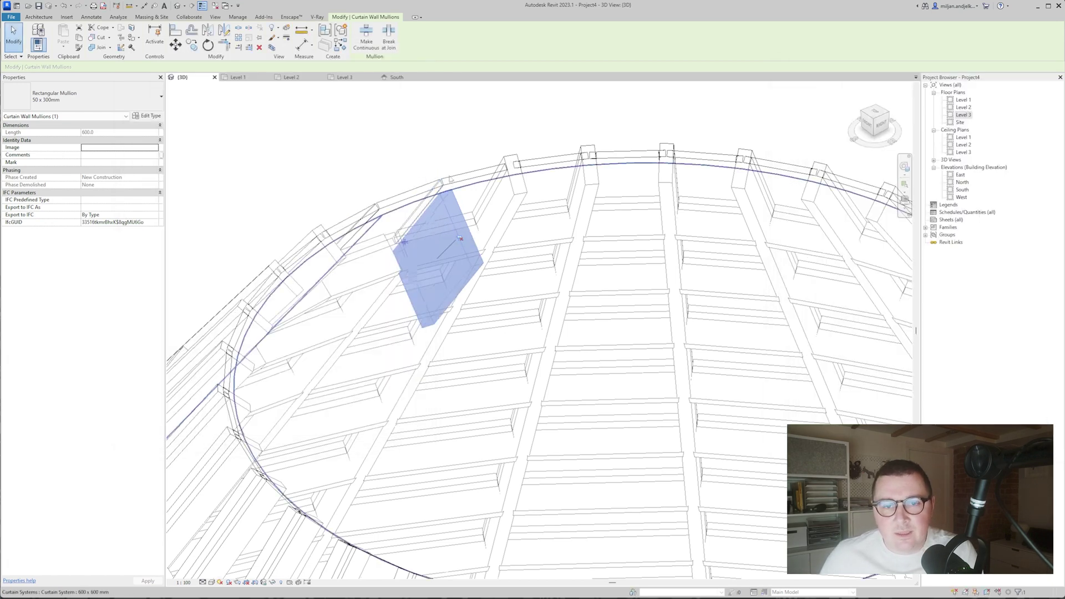
pyautogui.scroll(2, 450, 181)
pyautogui.scroll(2, 439, 200)
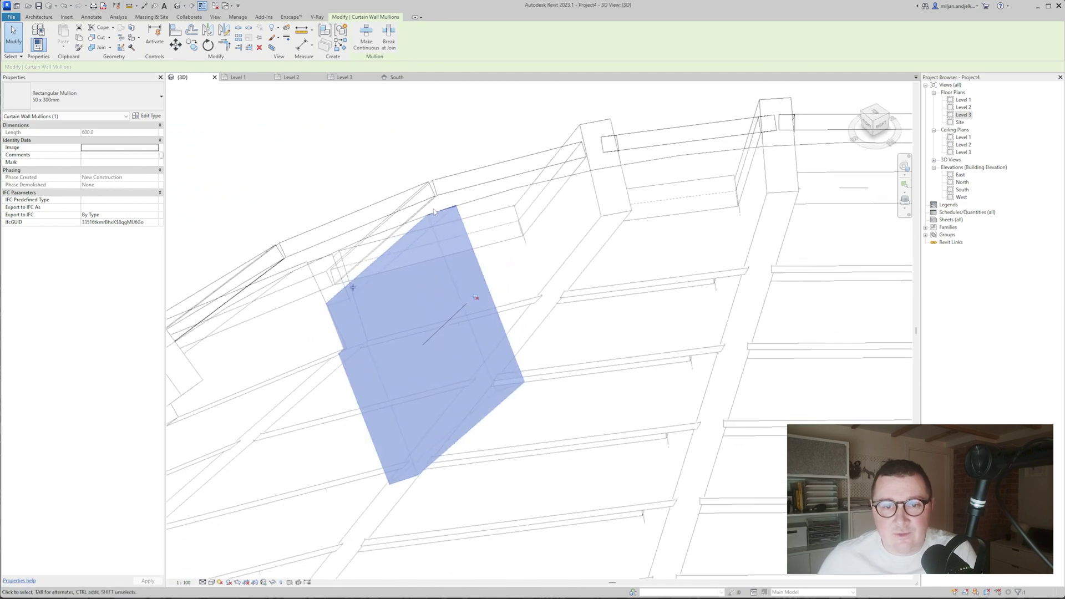
pyautogui.keyDown('shift'); pyautogui.moveTo(431, 211); pyautogui.dragTo(414, 233, button='middle'); pyautogui.keyUp('shift')
pyautogui.keyDown('shift'); pyautogui.moveTo(471, 291); pyautogui.dragTo(460, 301, button='middle'); pyautogui.keyUp('shift')
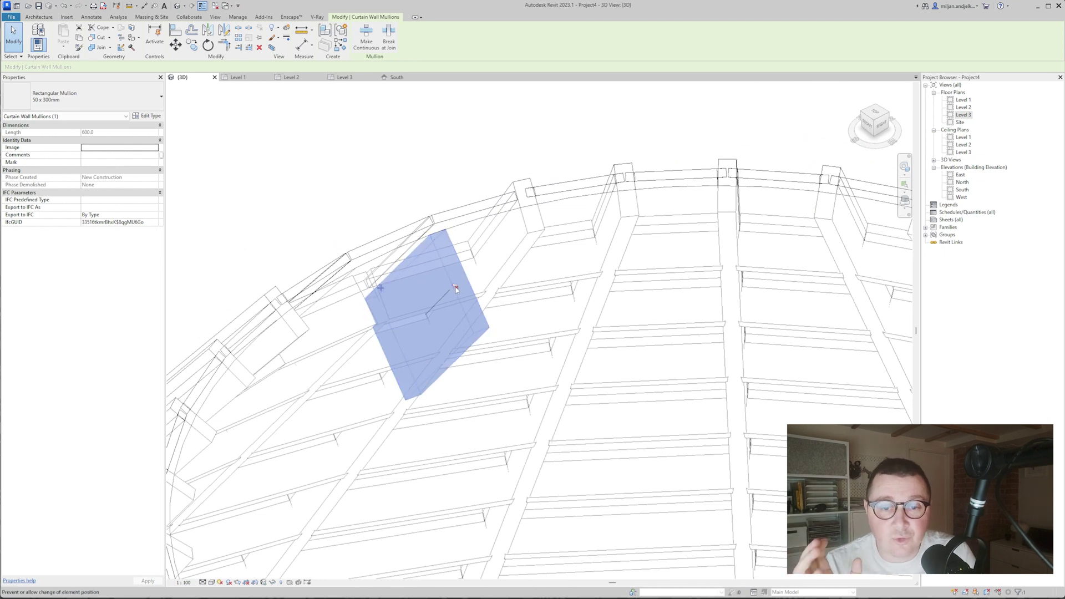
pyautogui.press('Escape')
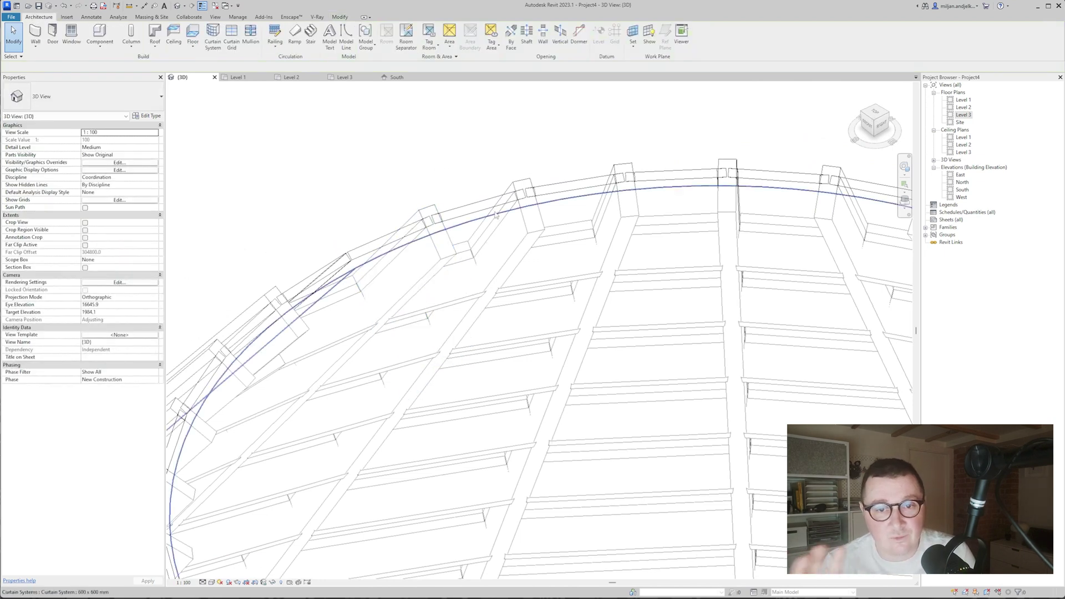
# - Set the roof curtain system's Grid 1 and Grid 2 interior mullions to Rectangular Mullion : 50 x 300mm, and compare the roof with the reference photo
pyautogui.click(496, 215)
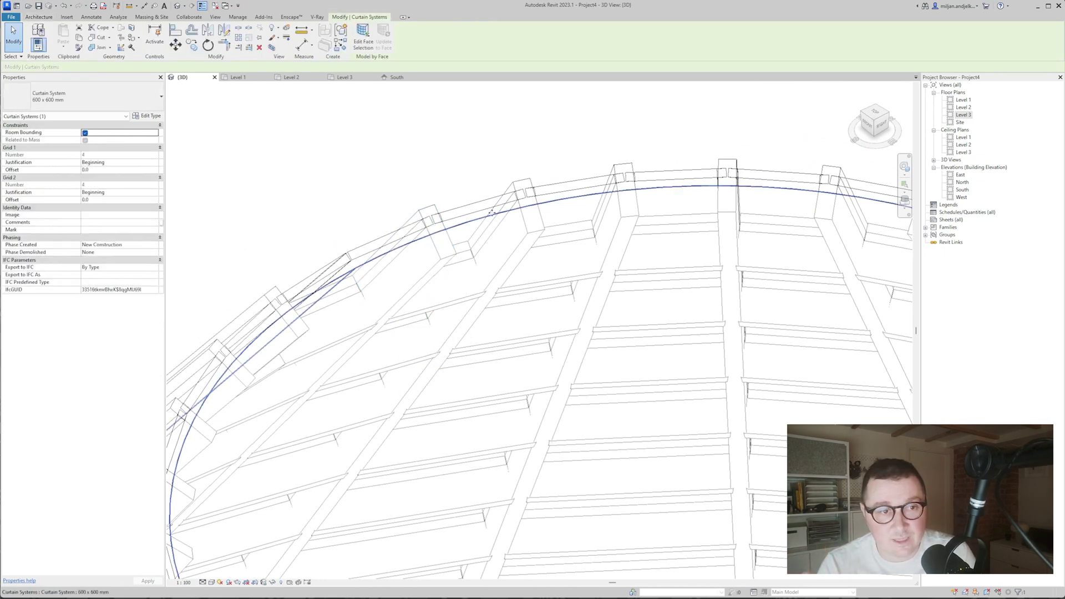
pyautogui.click(148, 115)
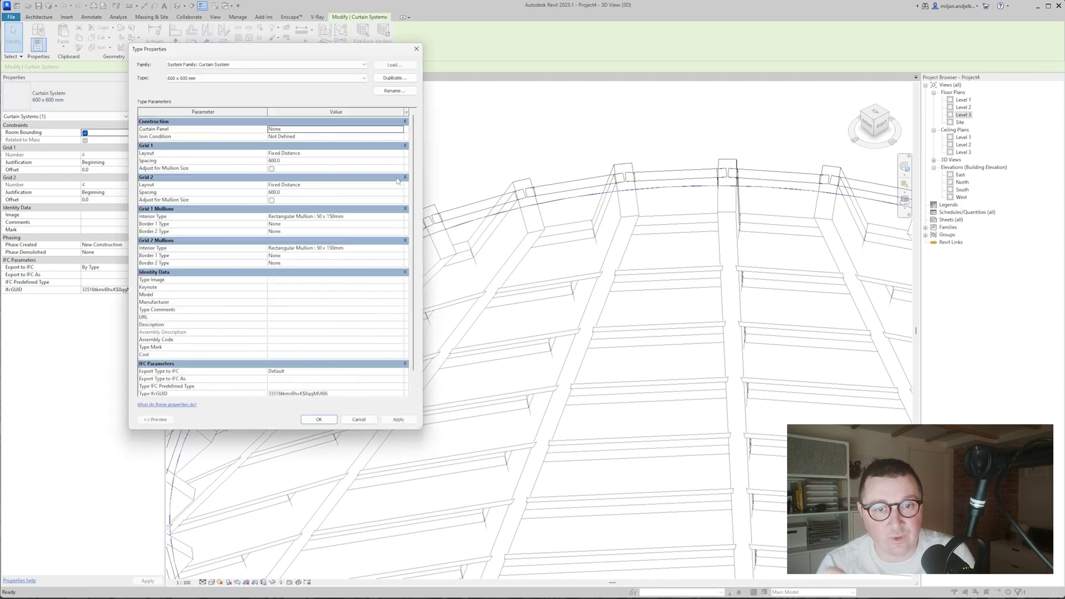
pyautogui.click(399, 217)
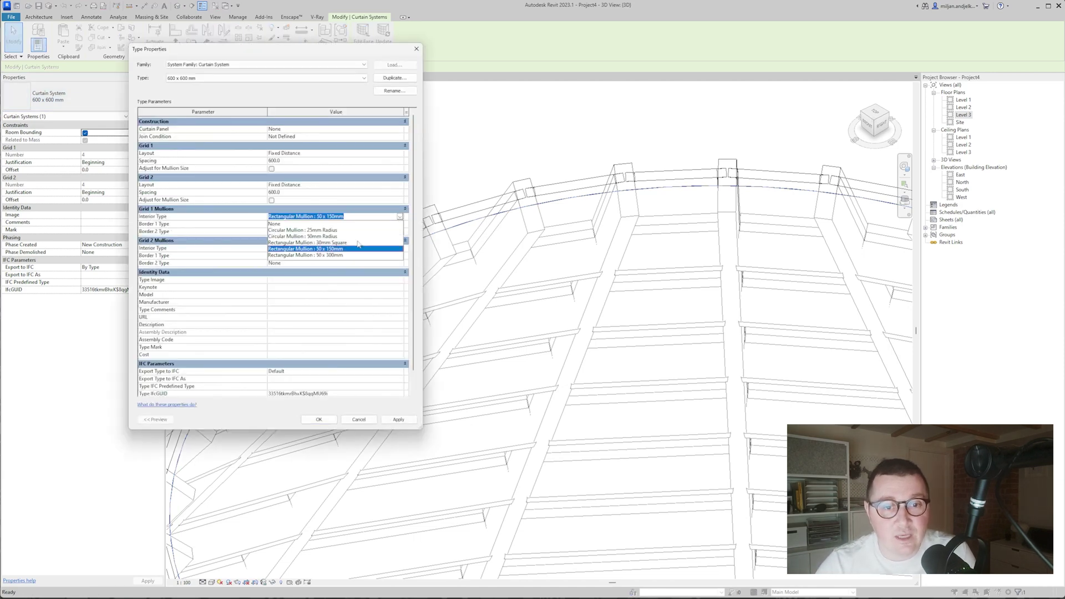
pyautogui.click(334, 255)
pyautogui.click(397, 250)
pyautogui.click(400, 249)
pyautogui.click(328, 290)
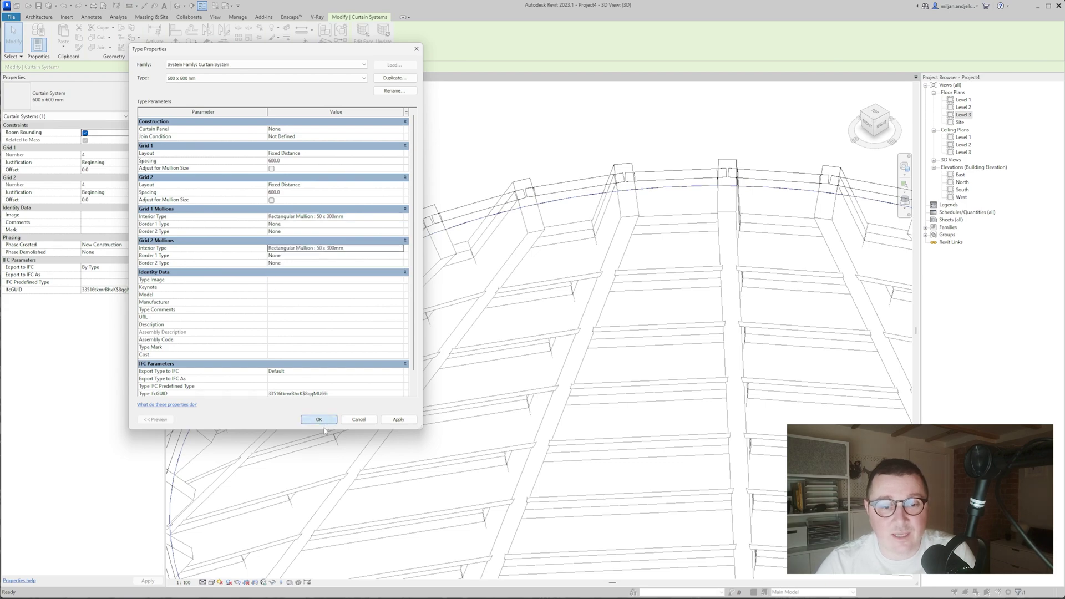
pyautogui.scroll(-4, 449, 233)
pyautogui.keyDown('shift'); pyautogui.moveTo(449, 233); pyautogui.dragTo(494, 186, button='middle'); pyautogui.keyUp('shift')
pyautogui.scroll(-3, 537, 166)
pyautogui.keyDown('shift'); pyautogui.moveTo(487, 389); pyautogui.dragTo(554, 245, button='middle'); pyautogui.keyUp('shift')
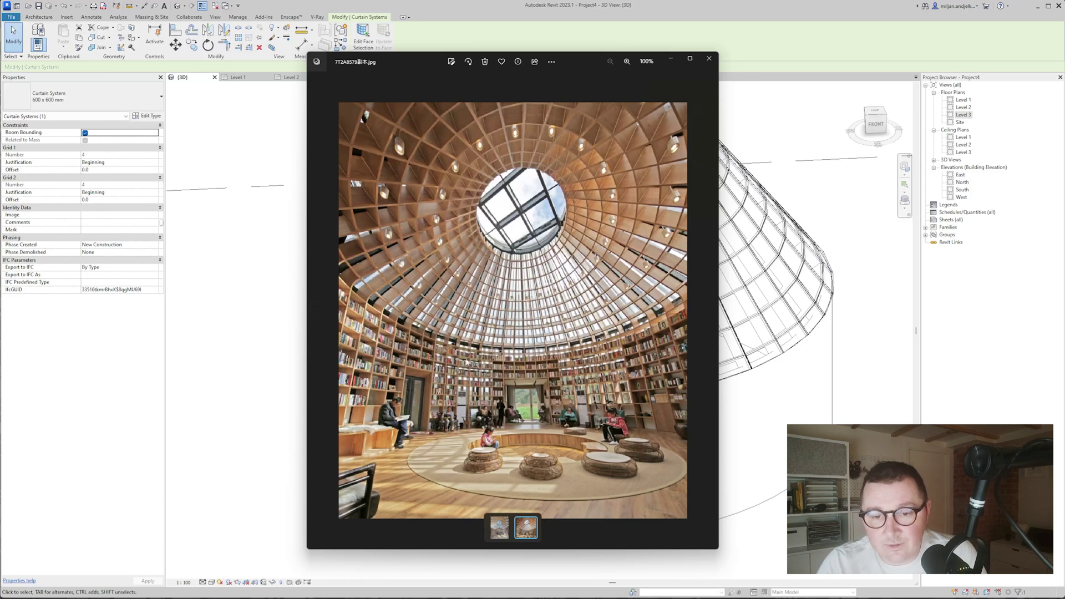
pyautogui.click(762, 45)
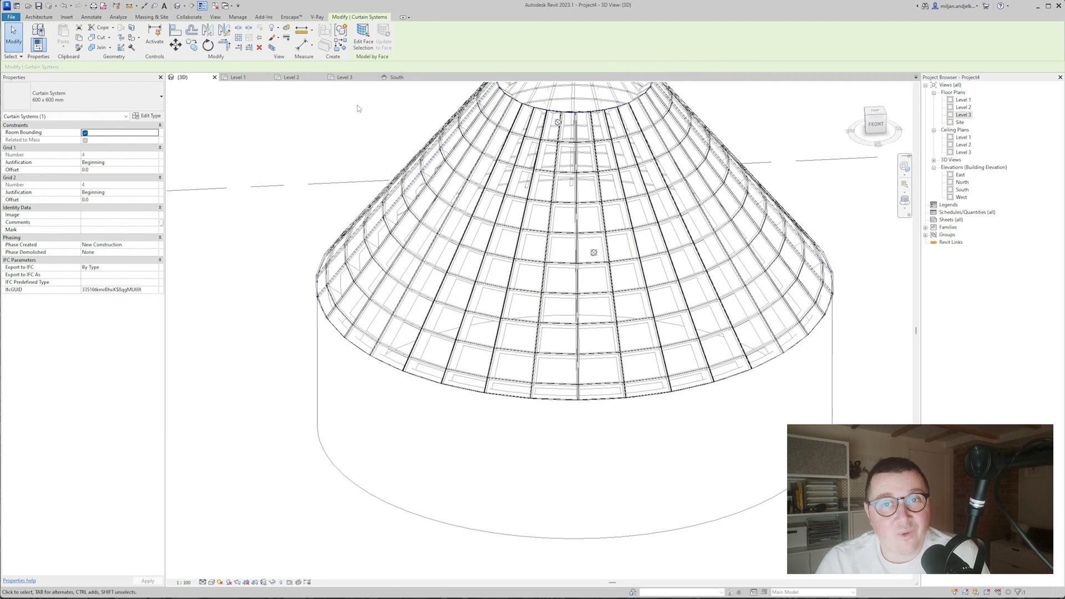
# - Start a wall of the Curtain Wall type in the Level 1 plan and duplicate the type as "CW_01_600 x 600 mm"
pyautogui.click(238, 77)
pyautogui.scroll(4, 444, 227)
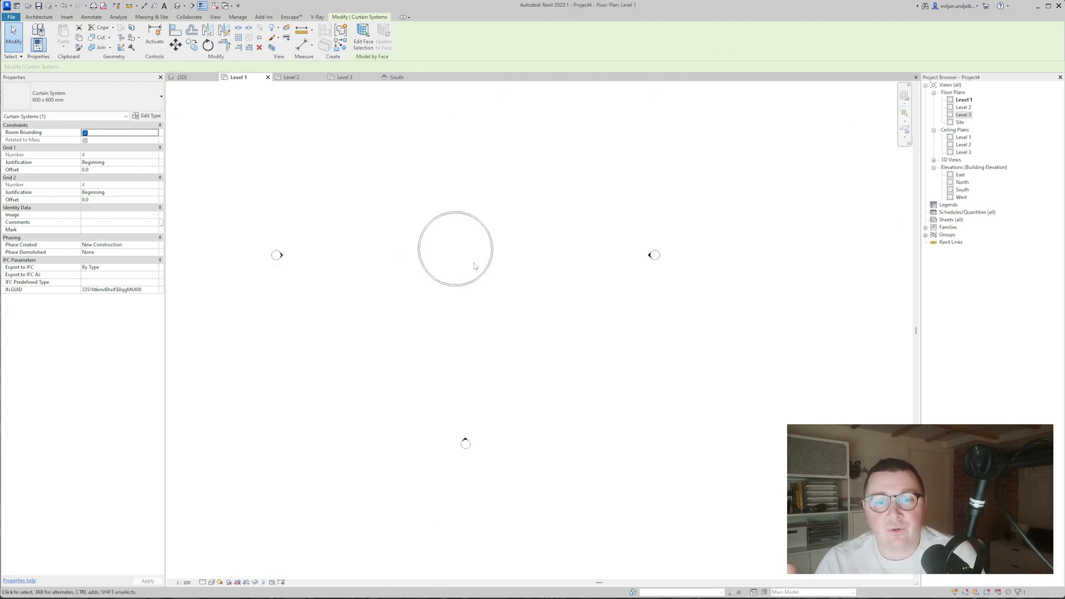
pyautogui.scroll(4, 405, 222)
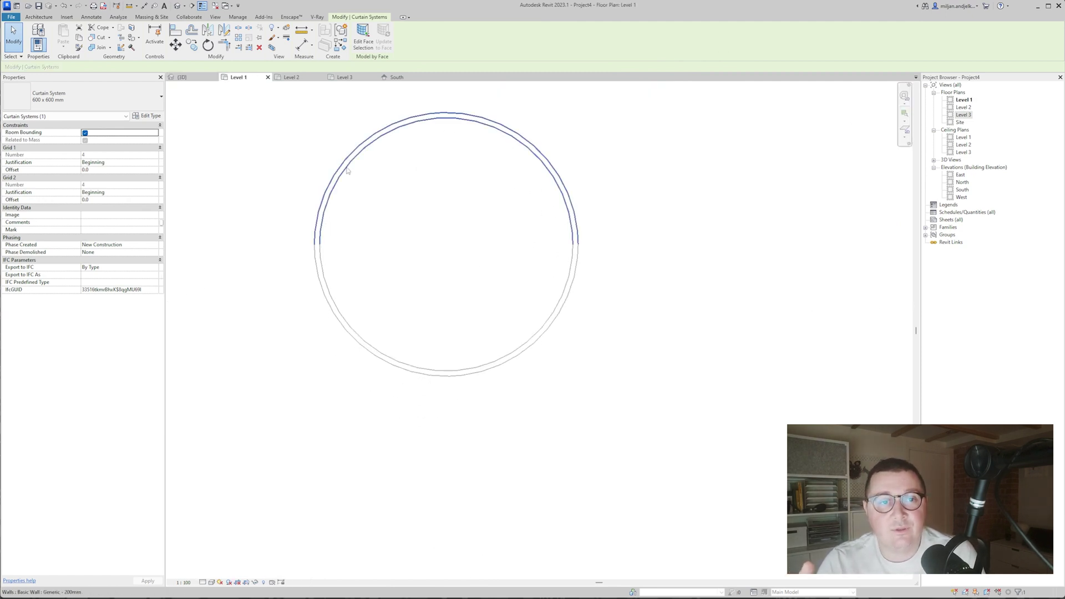
pyautogui.press('w')
pyautogui.press('a')
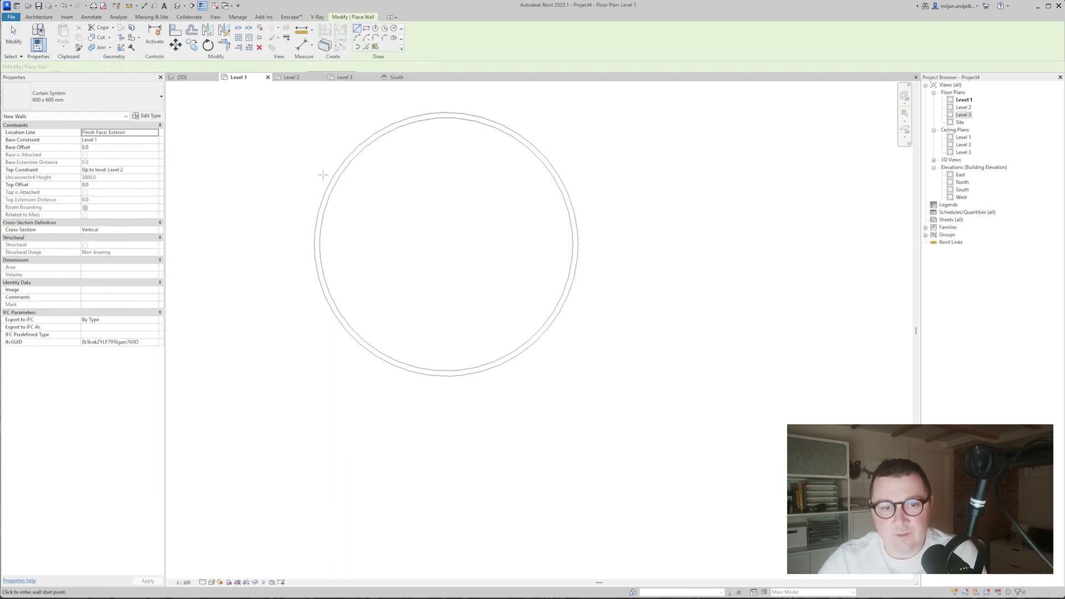
pyautogui.click(78, 111)
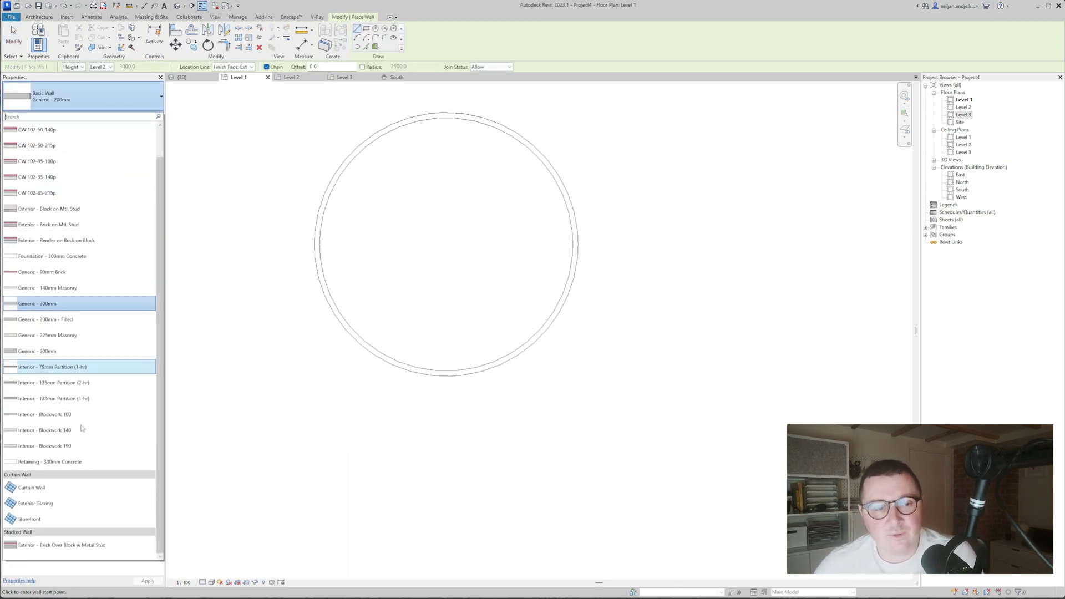
pyautogui.click(58, 488)
pyautogui.click(147, 116)
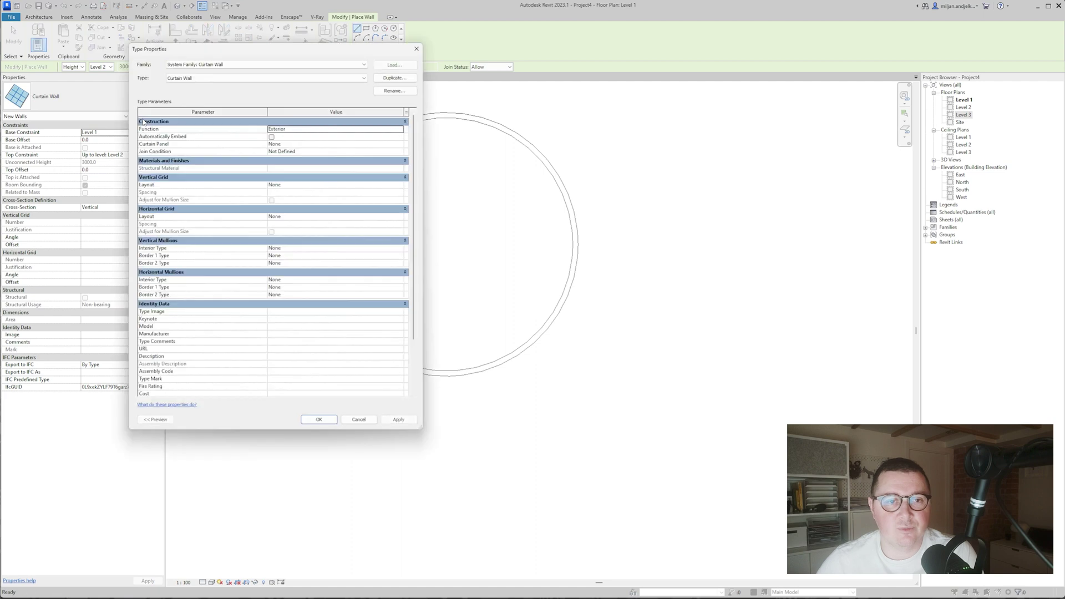
pyautogui.click(409, 76)
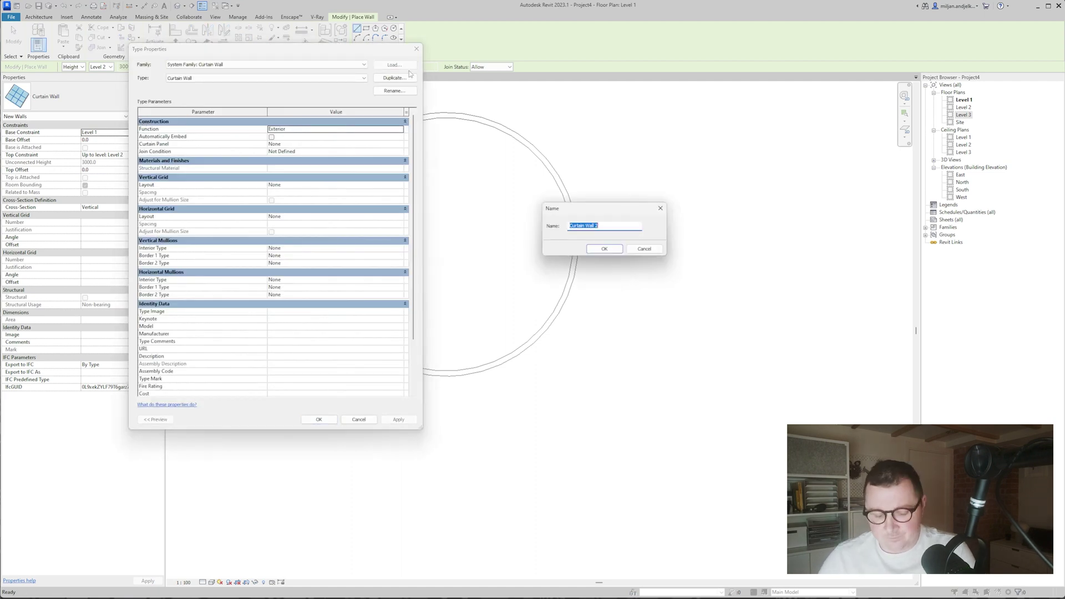
pyautogui.write('CW_01_600 x 6')
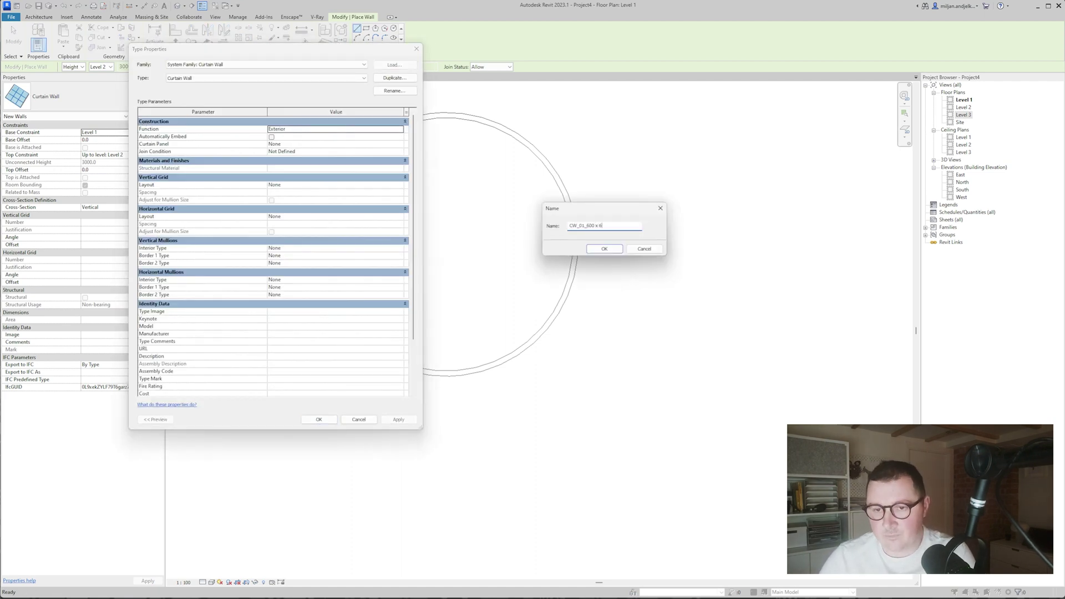
pyautogui.write('00 mm')
pyautogui.press('Return')
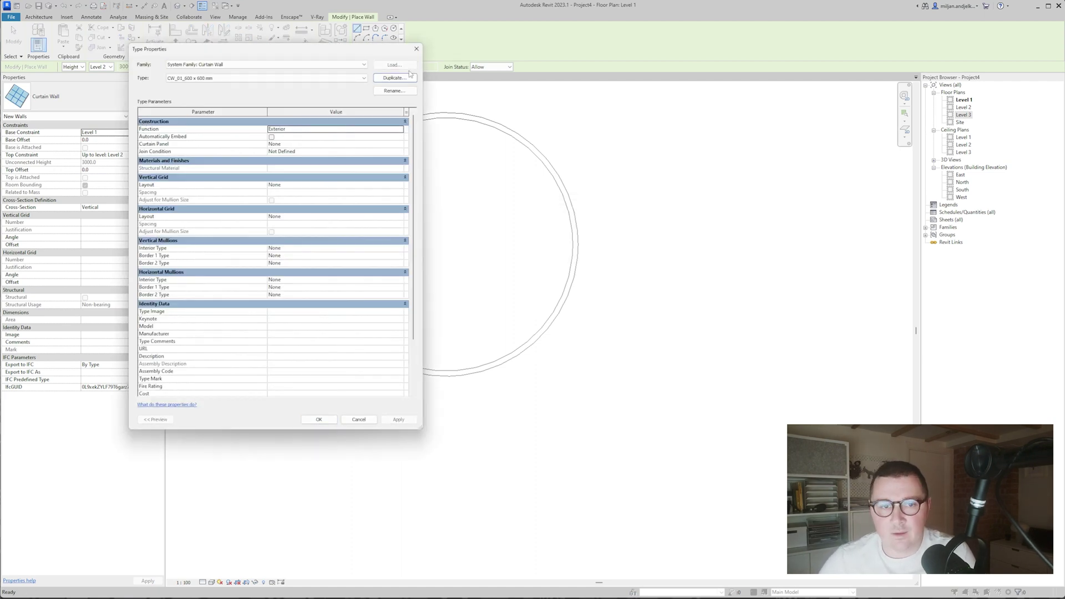
# - Set the new curtain wall type's vertical and horizontal grids to Fixed Distance layout with 600 spacing
pyautogui.click(395, 186)
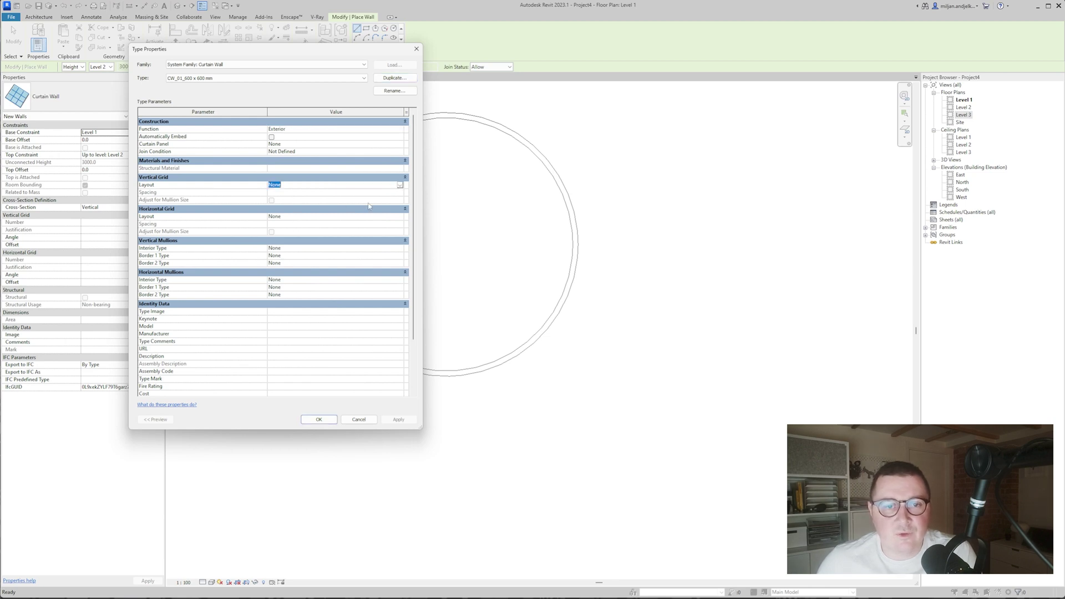
pyautogui.click(400, 186)
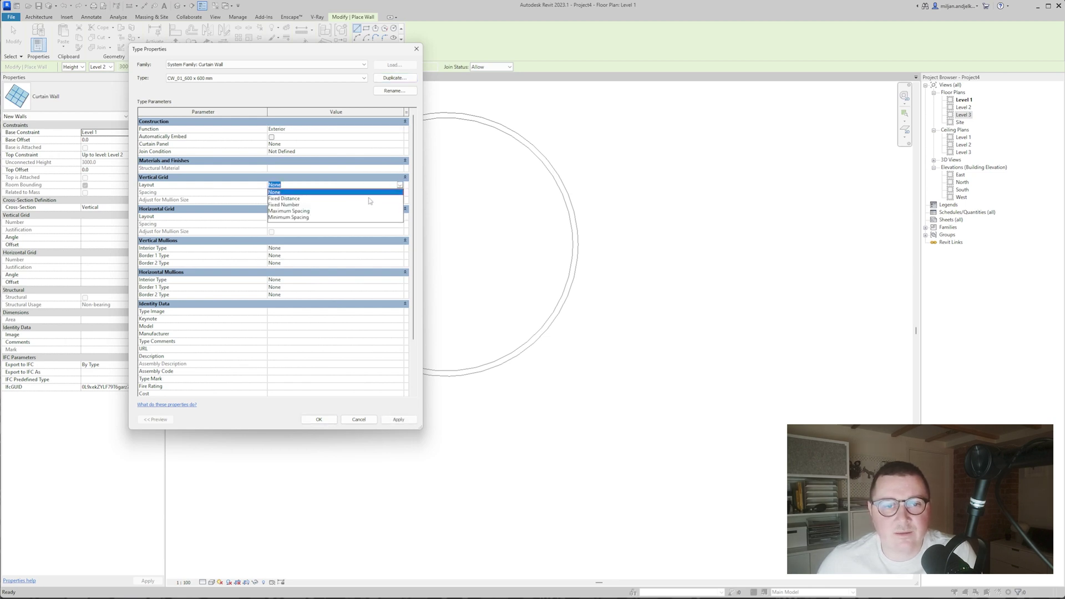
pyautogui.click(289, 199)
pyautogui.click(291, 192)
pyautogui.write('6')
pyautogui.click(400, 217)
pyautogui.click(289, 230)
pyautogui.click(289, 224)
pyautogui.write('600')
# - Assign Rectangular Mullion : 50 x 300mm as the interior type for both vertical and horizontal mullions, and apply the curtain wall type
pyautogui.click(399, 248)
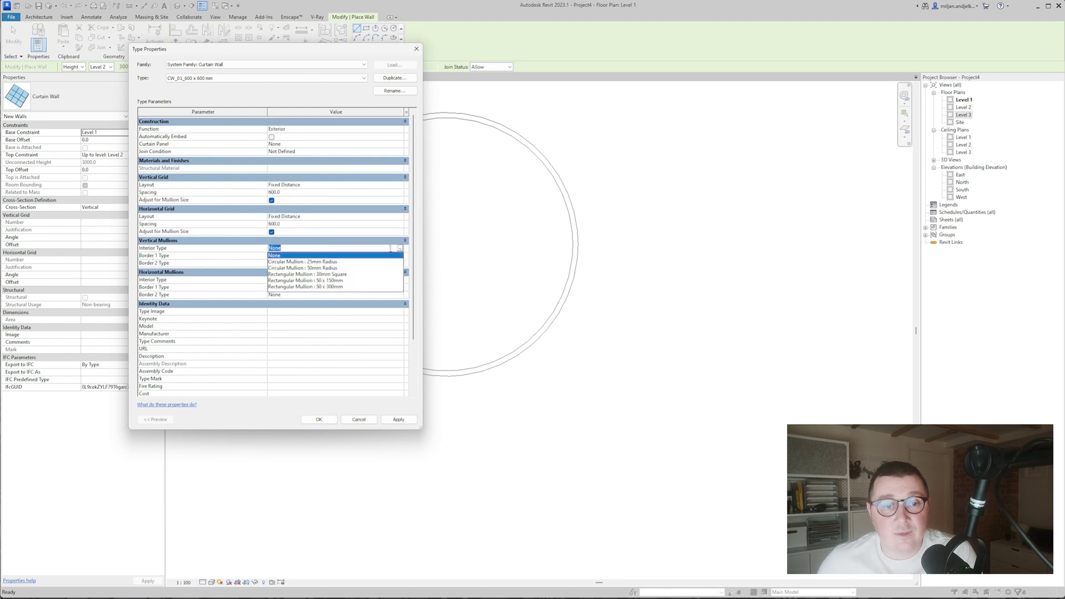
pyautogui.click(336, 287)
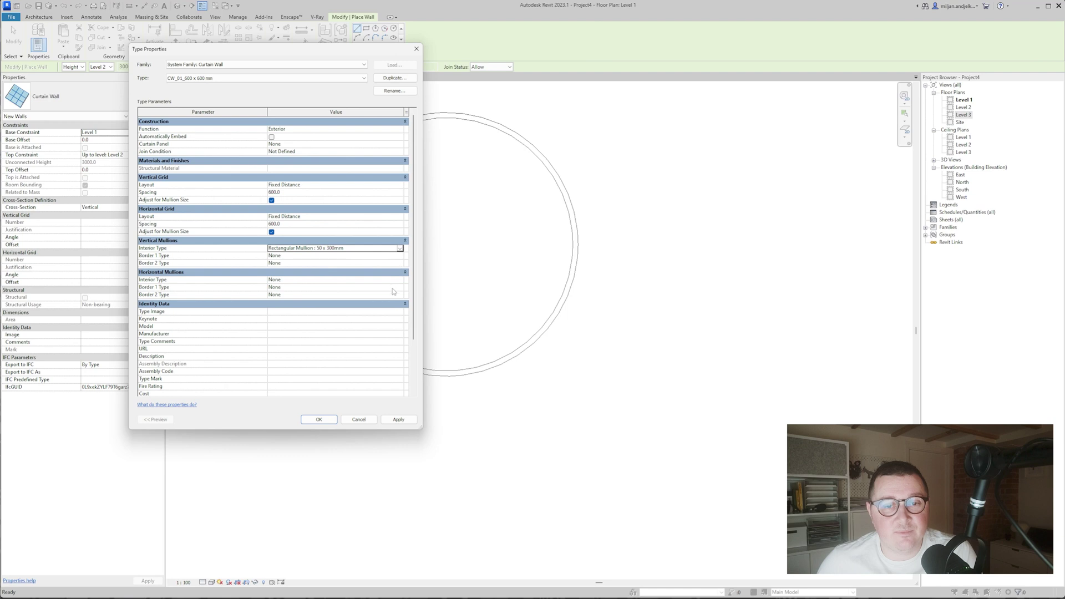
pyautogui.click(400, 280)
pyautogui.click(338, 318)
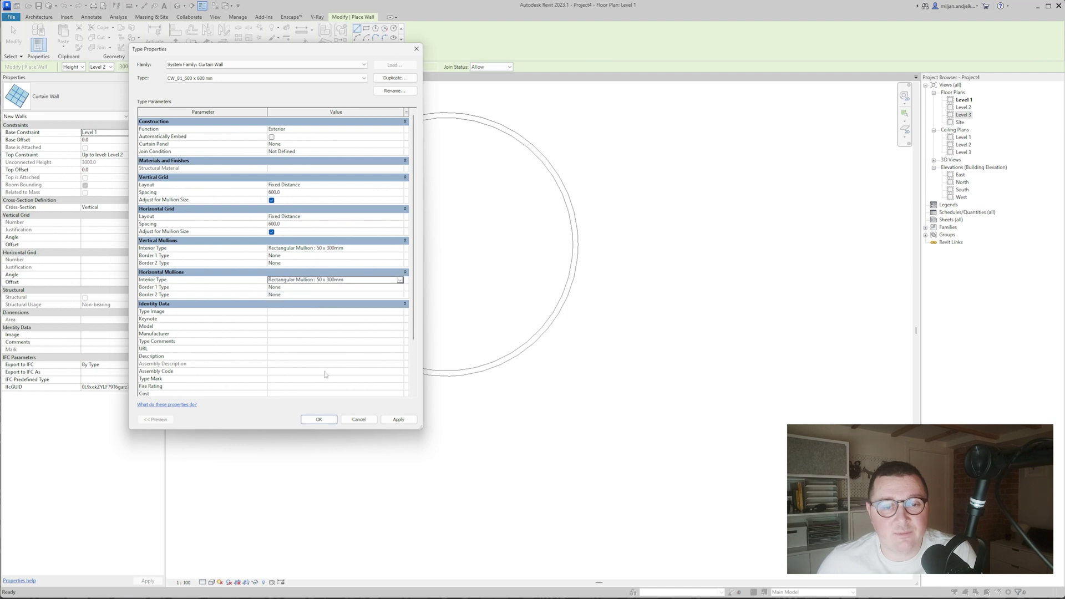
pyautogui.click(320, 420)
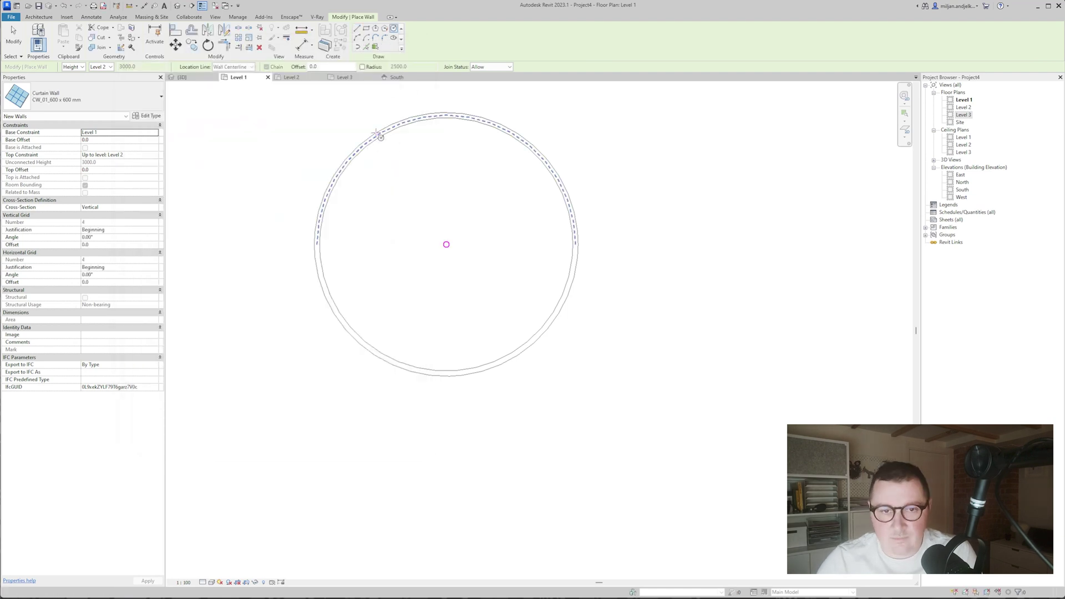
# - Draw a circular curtain wall along the existing round wall and flip its lower half so the mullions face inward
pyautogui.click(345, 219)
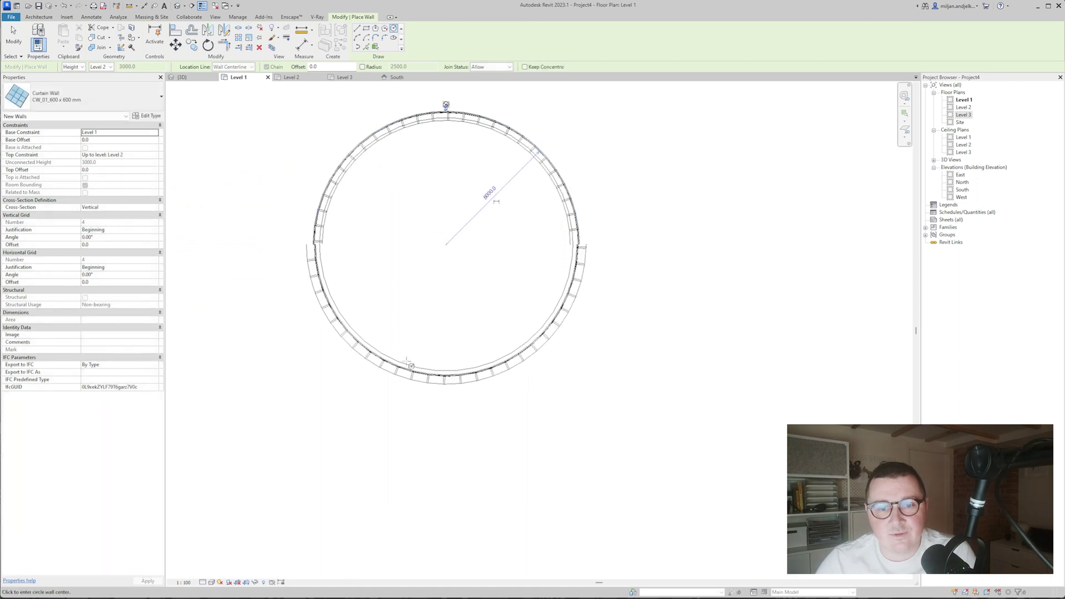
pyautogui.click(14, 35)
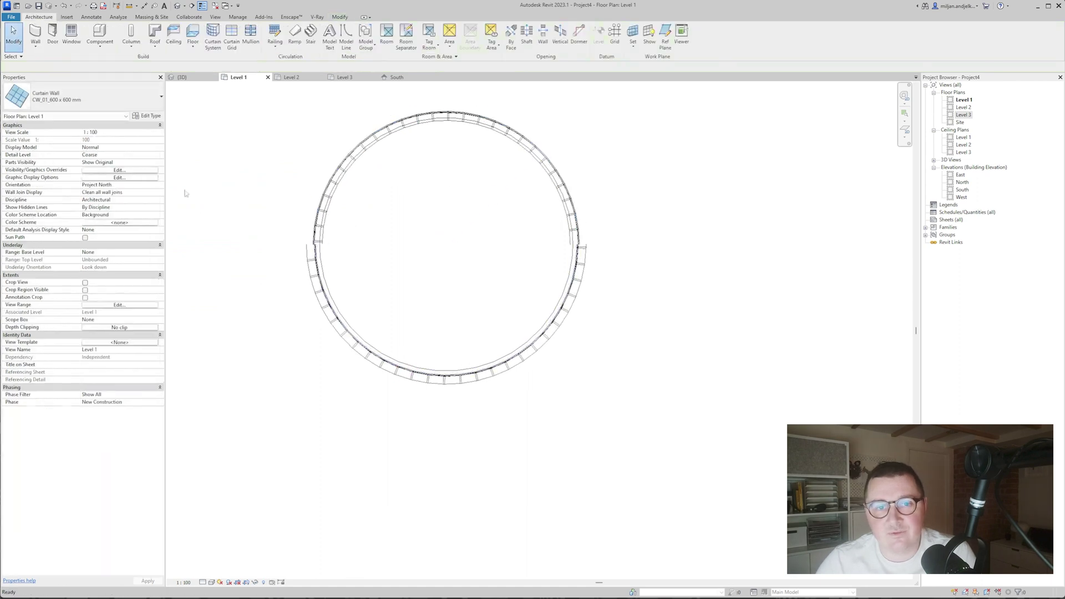
pyautogui.click(450, 379)
pyautogui.click(446, 373)
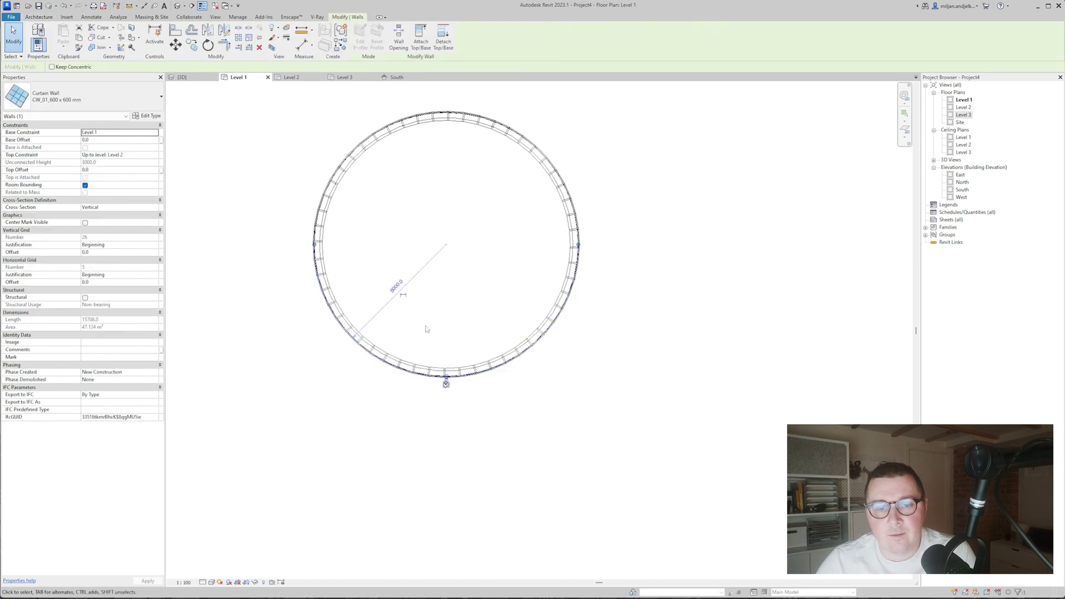
# - Delete the circular Generic - 200mm wall that overlaps the new curtain wall
pyautogui.click(425, 328)
pyautogui.scroll(2, 349, 310)
pyautogui.click(343, 331)
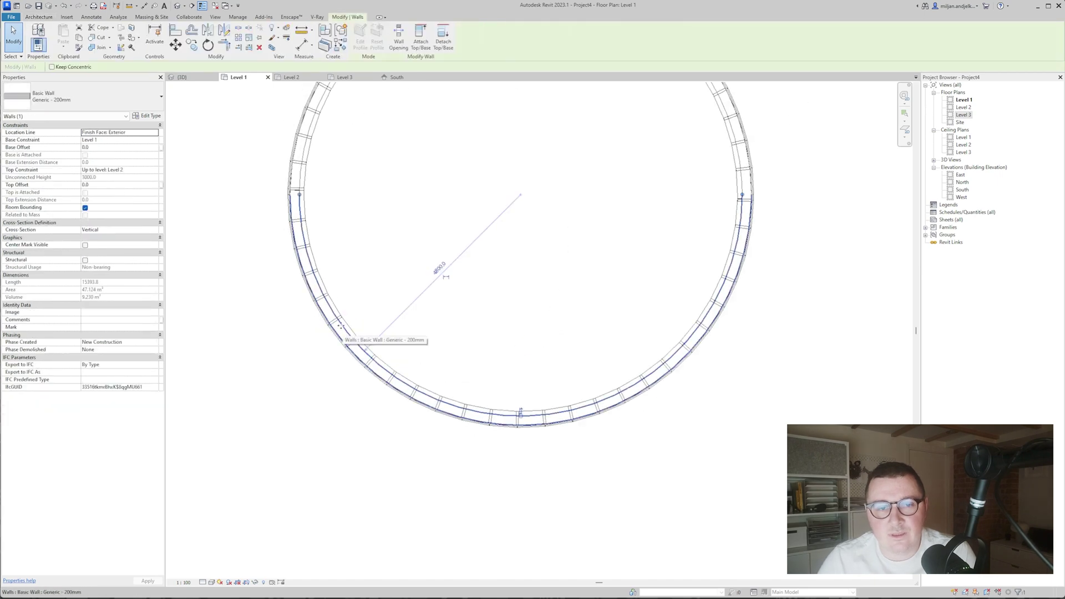
pyautogui.press('Escape')
pyautogui.scroll(-4, 302, 189)
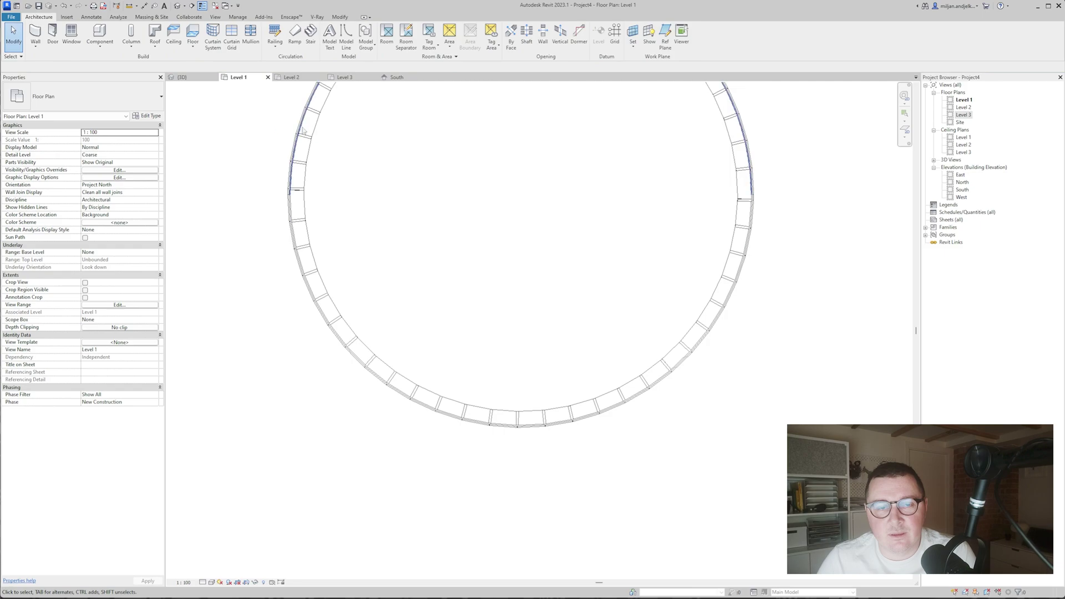
# - Examine in 3D how the curtain wall's vertical mullions line up with the sloping roof mullions along the eaves
pyautogui.click(180, 78)
pyautogui.scroll(2, 393, 362)
pyautogui.keyDown('shift'); pyautogui.moveTo(422, 360); pyautogui.dragTo(609, 331, button='middle'); pyautogui.keyUp('shift')
pyautogui.scroll(-2, 386, 333)
pyautogui.keyDown('shift'); pyautogui.moveTo(386, 333); pyautogui.dragTo(439, 355, button='middle'); pyautogui.keyUp('shift')
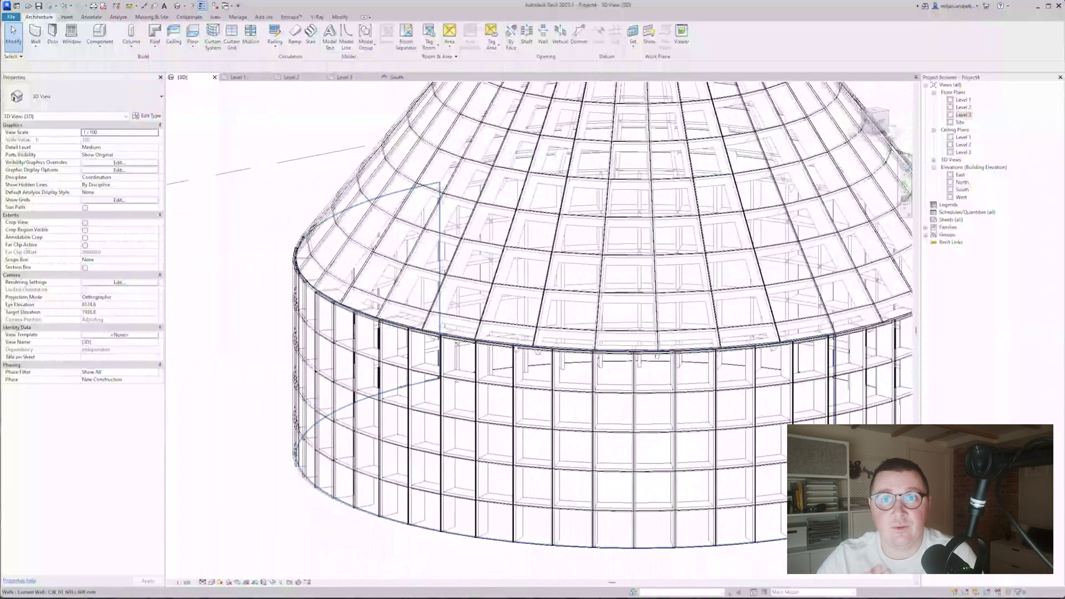
pyautogui.scroll(4, 589, 350)
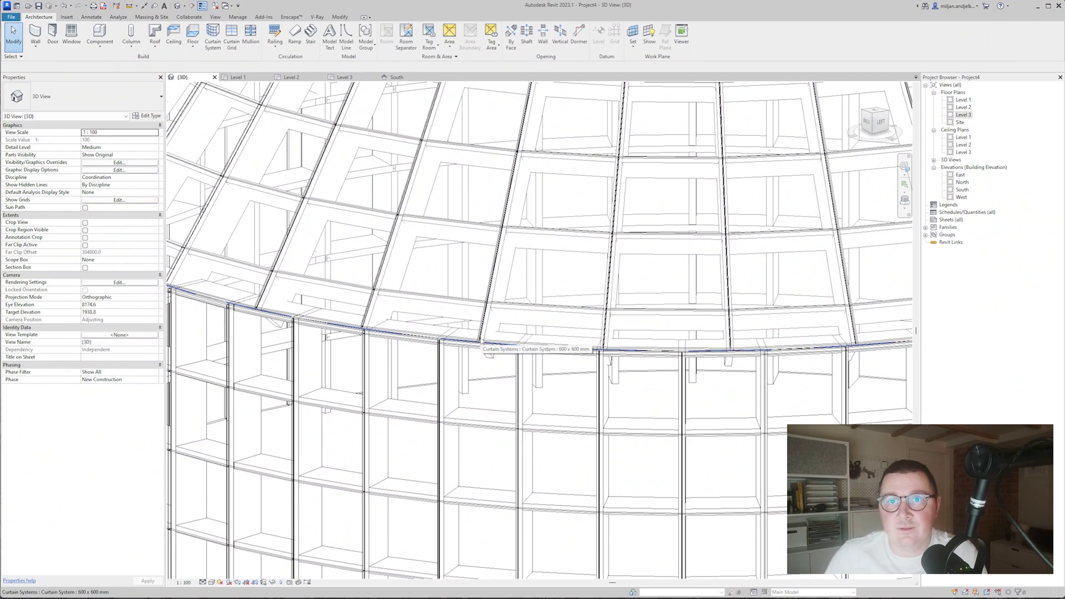
pyautogui.keyDown('shift'); pyautogui.moveTo(479, 342); pyautogui.dragTo(497, 354, button='middle'); pyautogui.keyUp('shift')
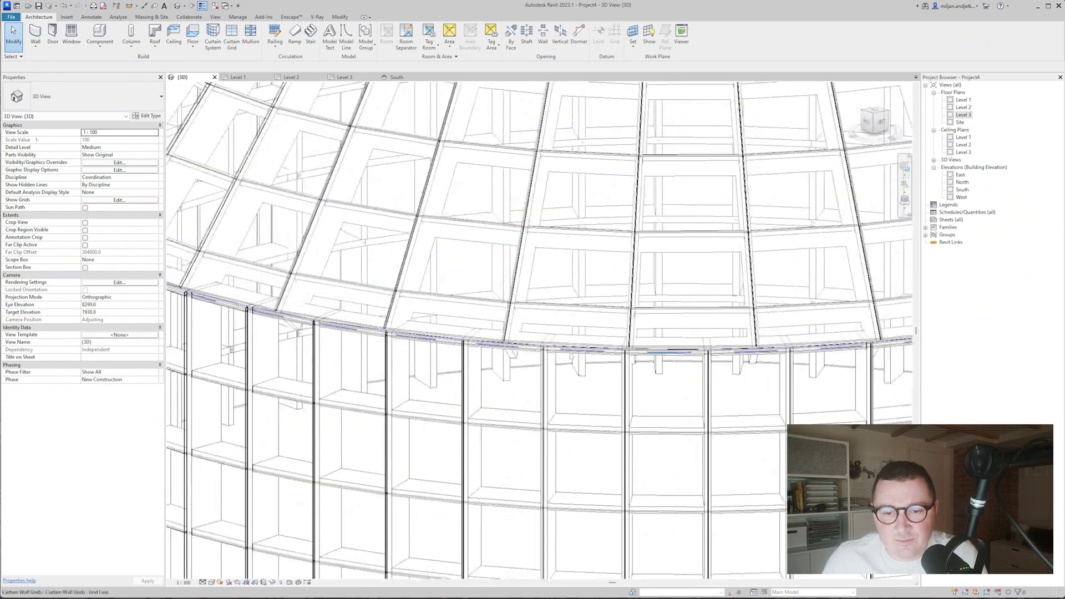
pyautogui.scroll(-3, 504, 330)
pyautogui.keyDown('shift'); pyautogui.moveTo(514, 333); pyautogui.dragTo(567, 371, button='middle'); pyautogui.keyUp('shift')
pyautogui.moveTo(568, 371); pyautogui.dragTo(356, 480, button='middle')
pyautogui.keyDown('shift'); pyautogui.moveTo(620, 438); pyautogui.dragTo(660, 362, button='middle'); pyautogui.keyUp('shift')
pyautogui.scroll(3, 663, 361)
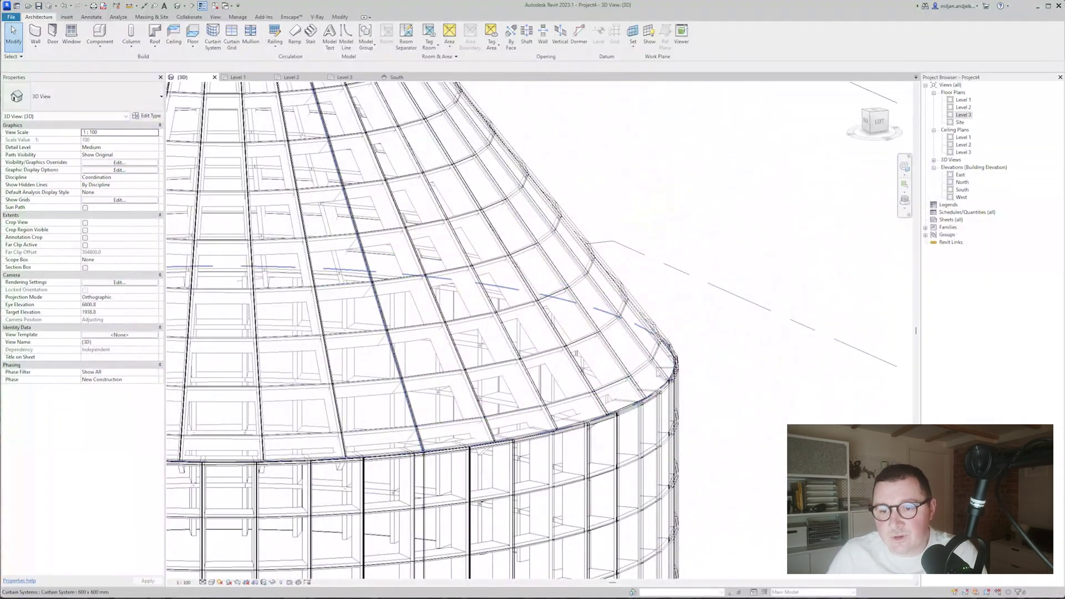
pyautogui.scroll(-5, 660, 373)
pyautogui.scroll(5, 666, 383)
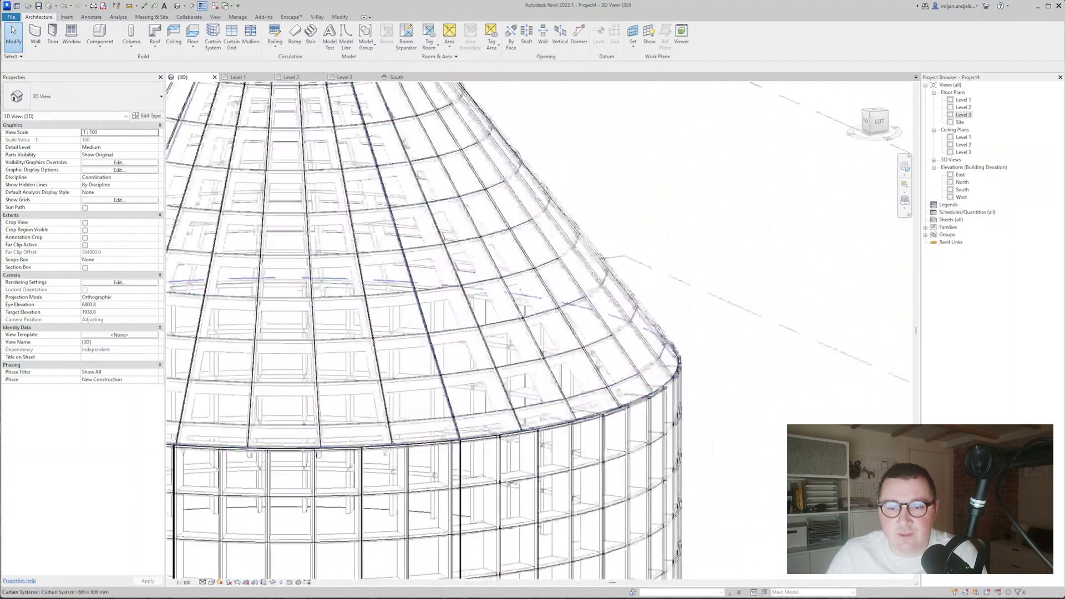
pyautogui.moveTo(661, 375); pyautogui.dragTo(670, 384, button='middle')
pyautogui.scroll(-5, 669, 383)
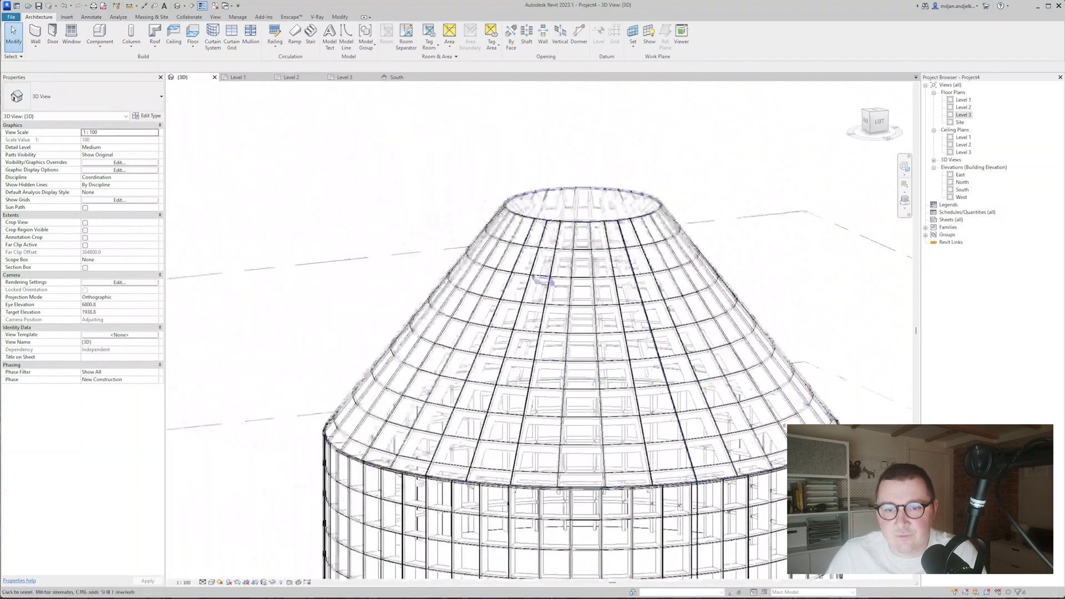
# - Set both the Grid 1 and Grid 2 layouts of the conical roof's curtain system type to Maximum Spacing
pyautogui.keyDown('shift'); pyautogui.moveTo(510, 207); pyautogui.dragTo(511, 191, button='middle'); pyautogui.keyUp('shift')
pyautogui.press('Tab')
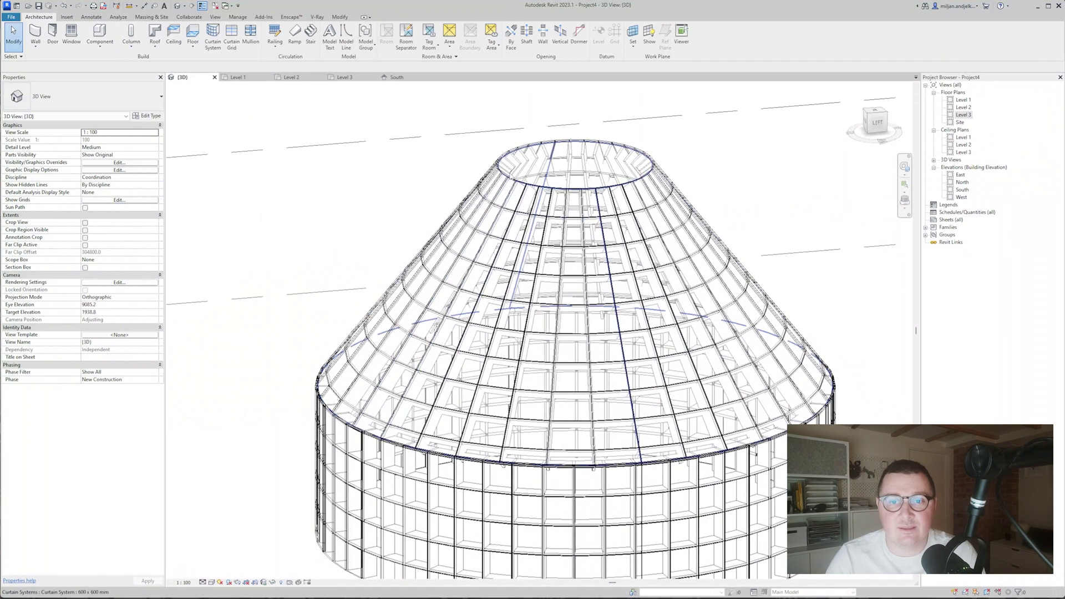
pyautogui.click(511, 191)
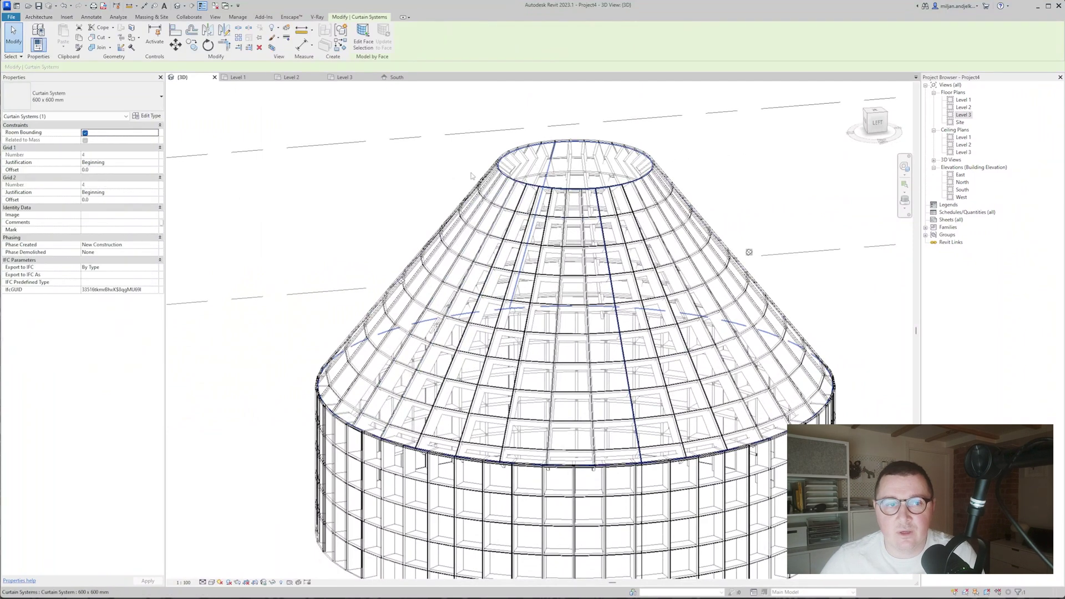
pyautogui.click(147, 115)
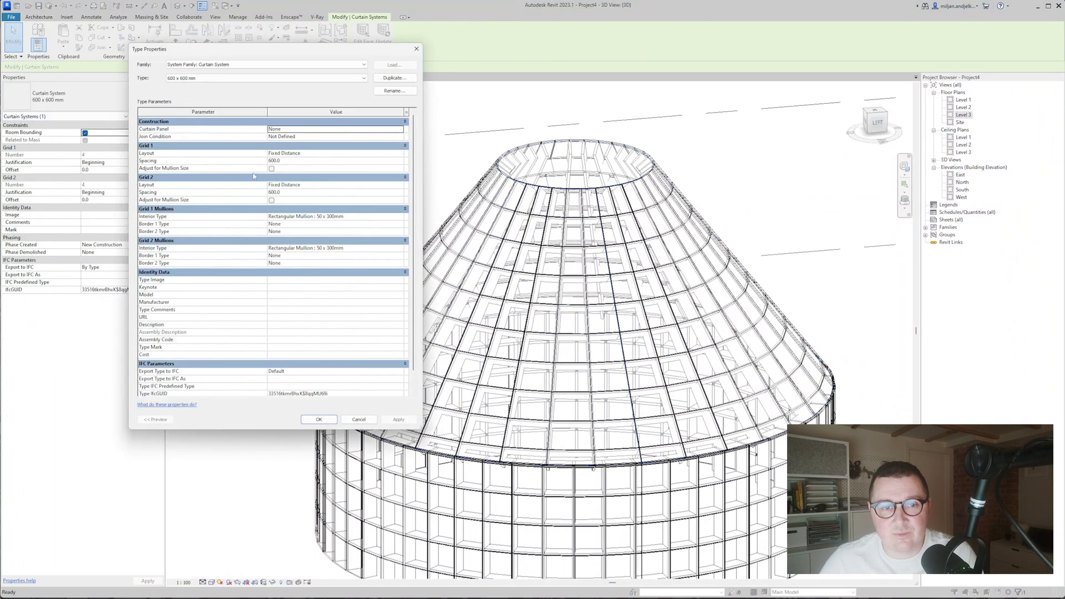
pyautogui.click(401, 186)
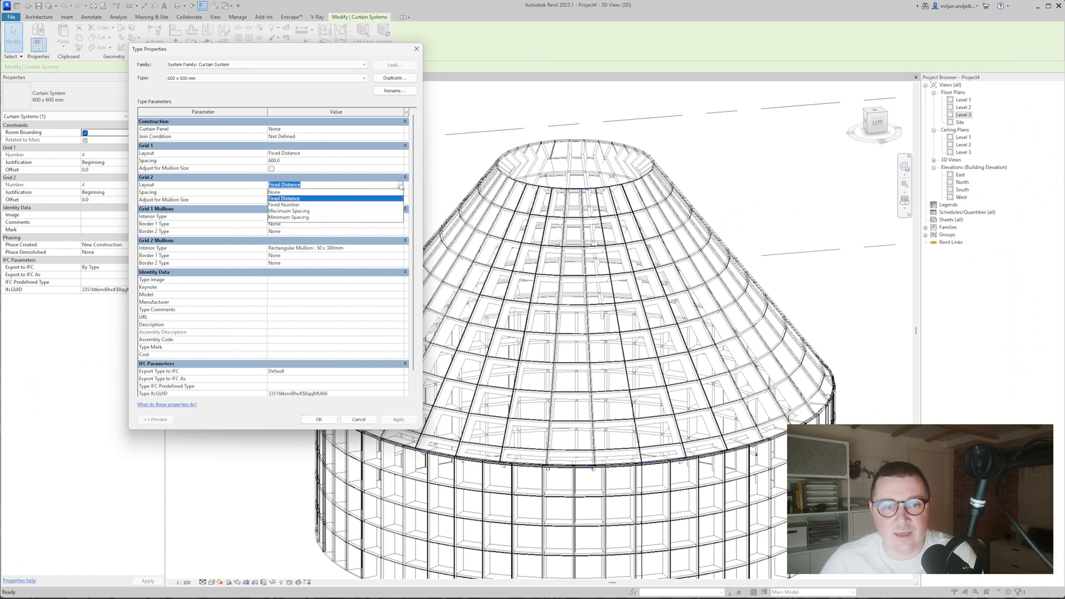
pyautogui.click(300, 211)
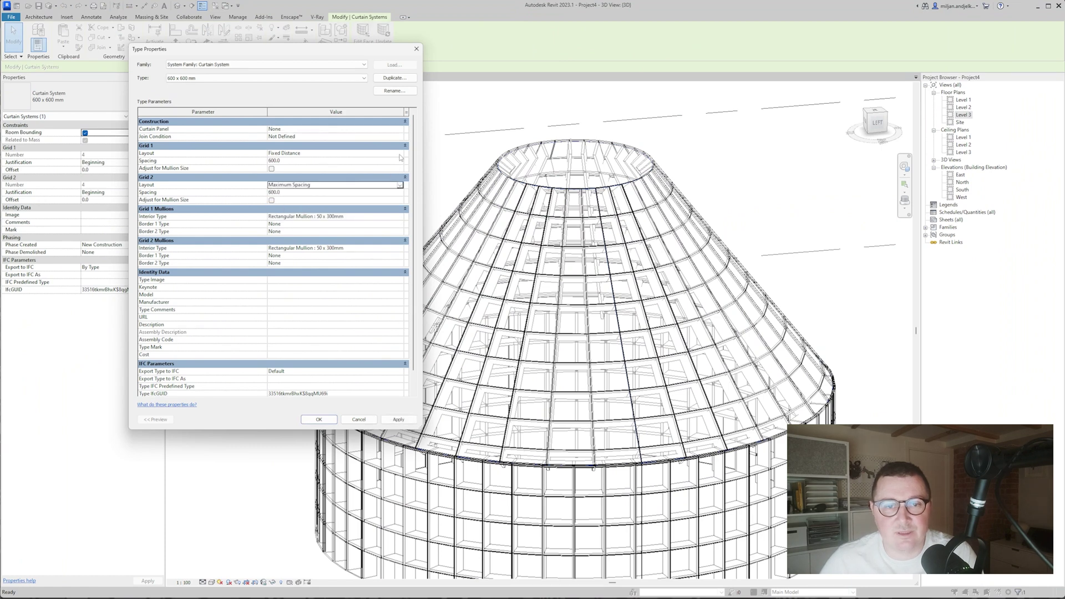
pyautogui.click(401, 154)
pyautogui.click(300, 180)
pyautogui.click(399, 420)
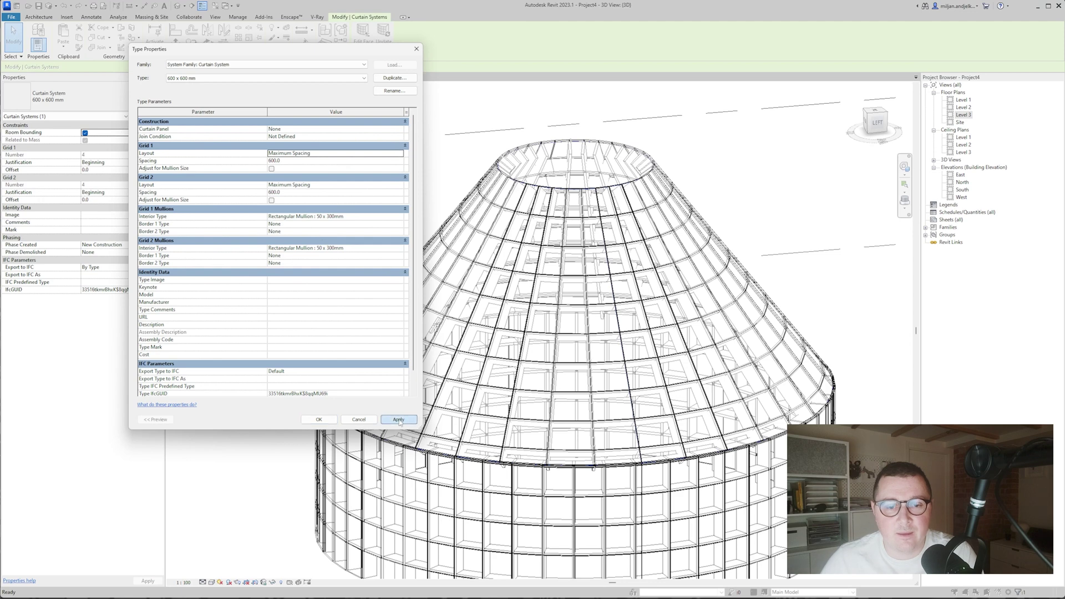
pyautogui.click(320, 420)
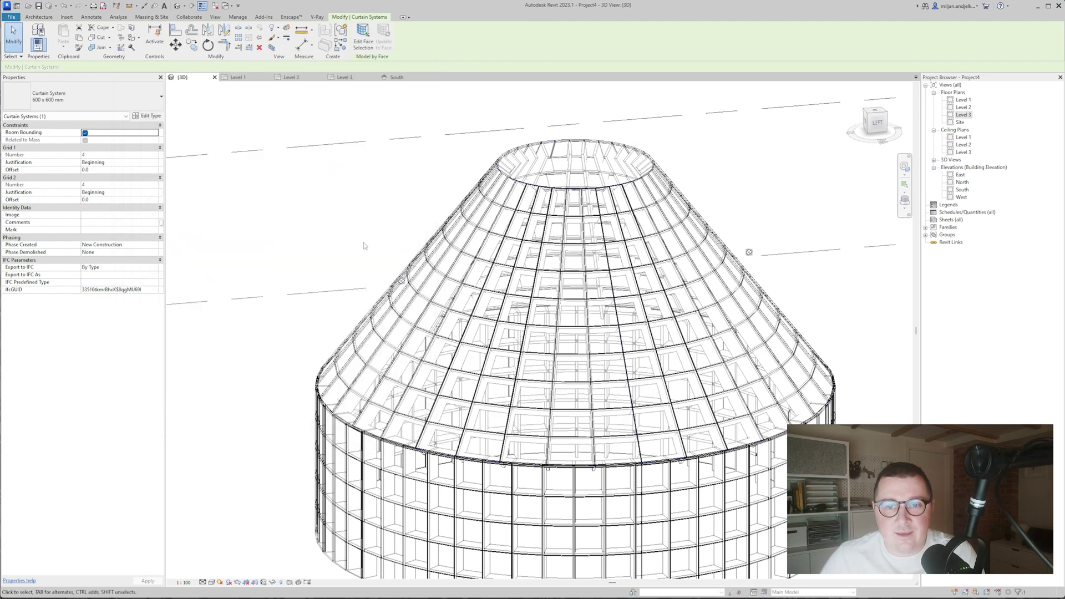
# - Measure the distance between two neighbouring sloping roof mullions along the eaves in the Level 2 plan
pyautogui.click(292, 77)
pyautogui.scroll(5, 414, 194)
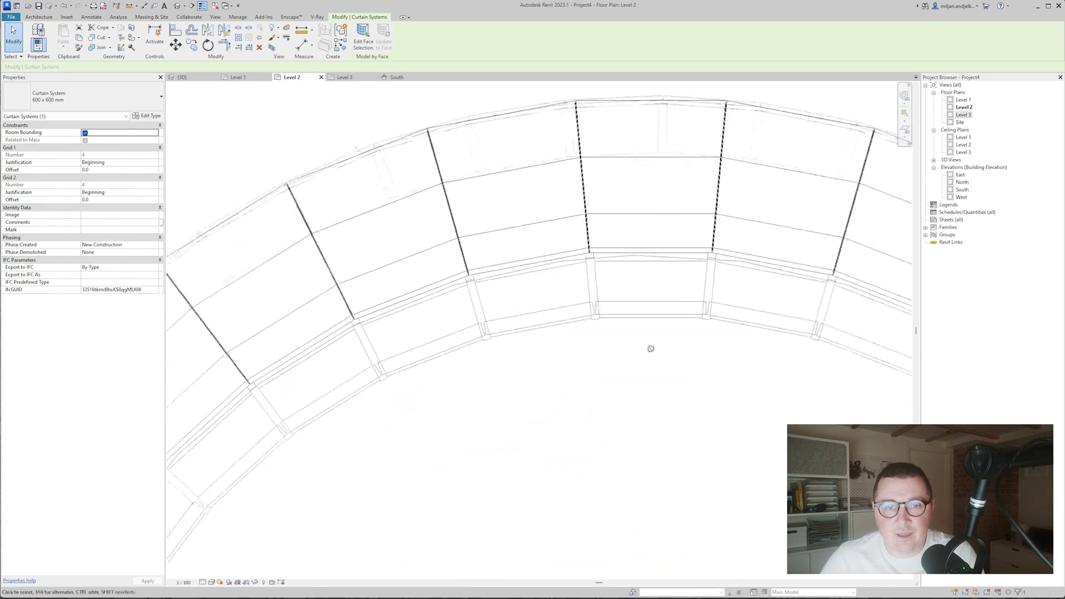
pyautogui.click(144, 5)
pyautogui.click(290, 225)
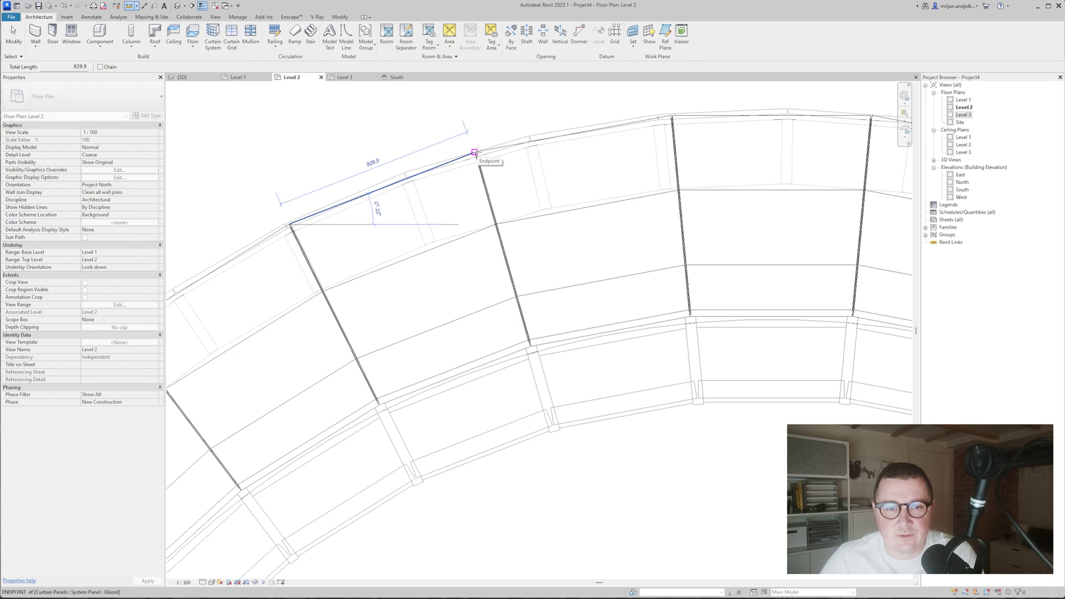
pyautogui.press('Escape')
pyautogui.press('Escape')
pyautogui.scroll(-2, 400, 156)
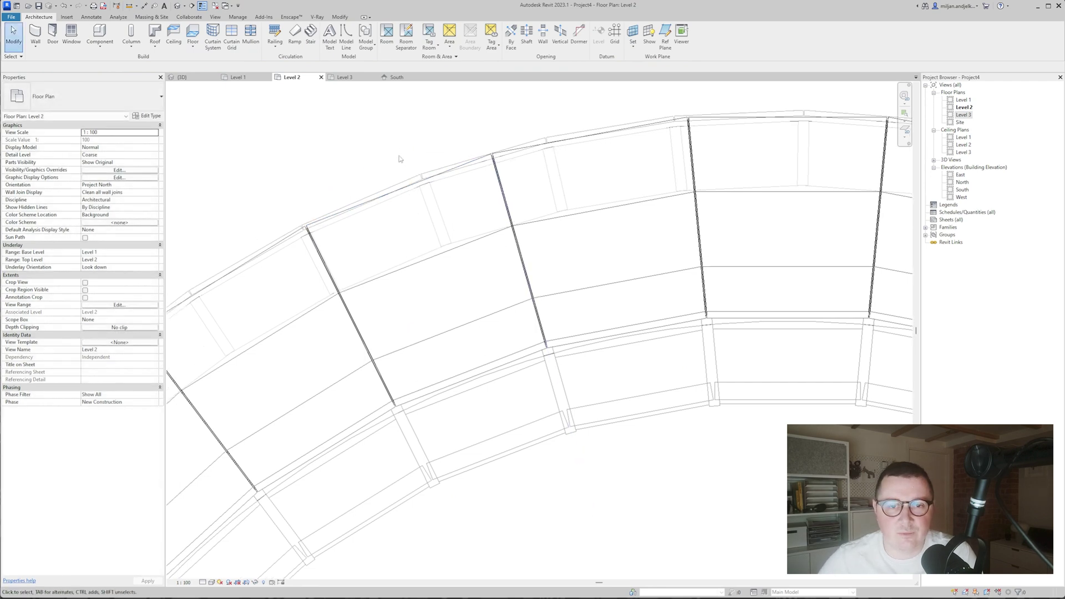
# - Set the Grid 1 spacing of the roof's curtain system type to 400 mm
pyautogui.click(188, 80)
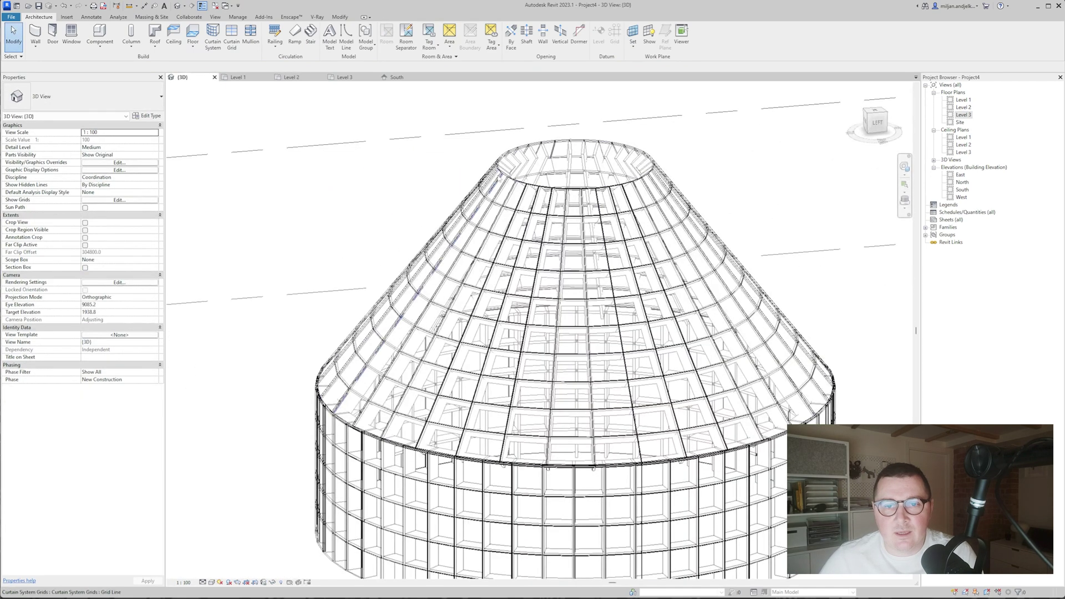
pyautogui.click(743, 250)
pyautogui.click(147, 116)
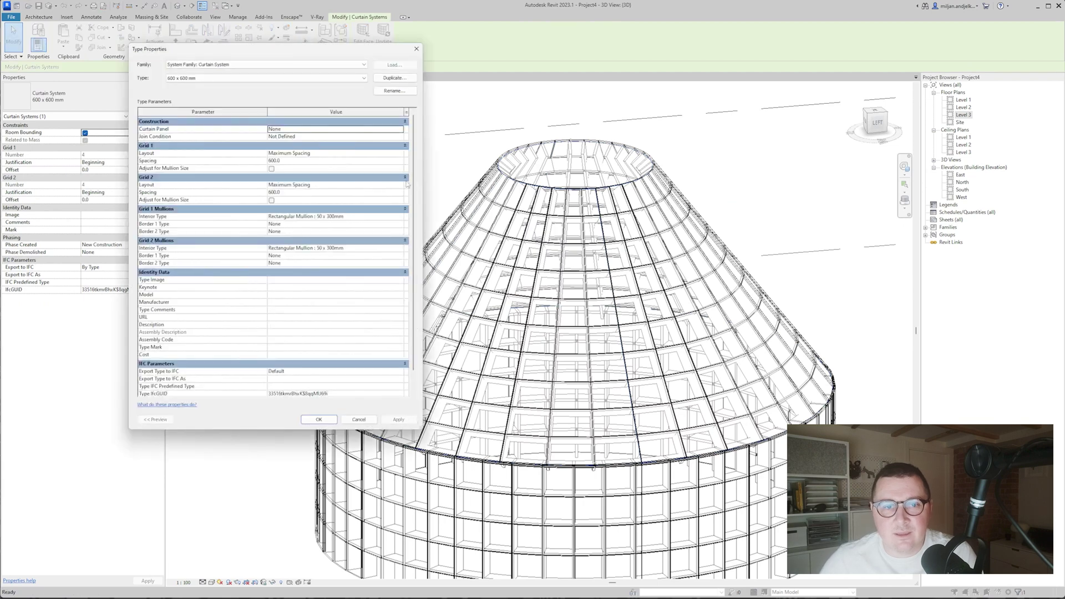
pyautogui.click(312, 161)
pyautogui.write('4')
pyautogui.click(324, 421)
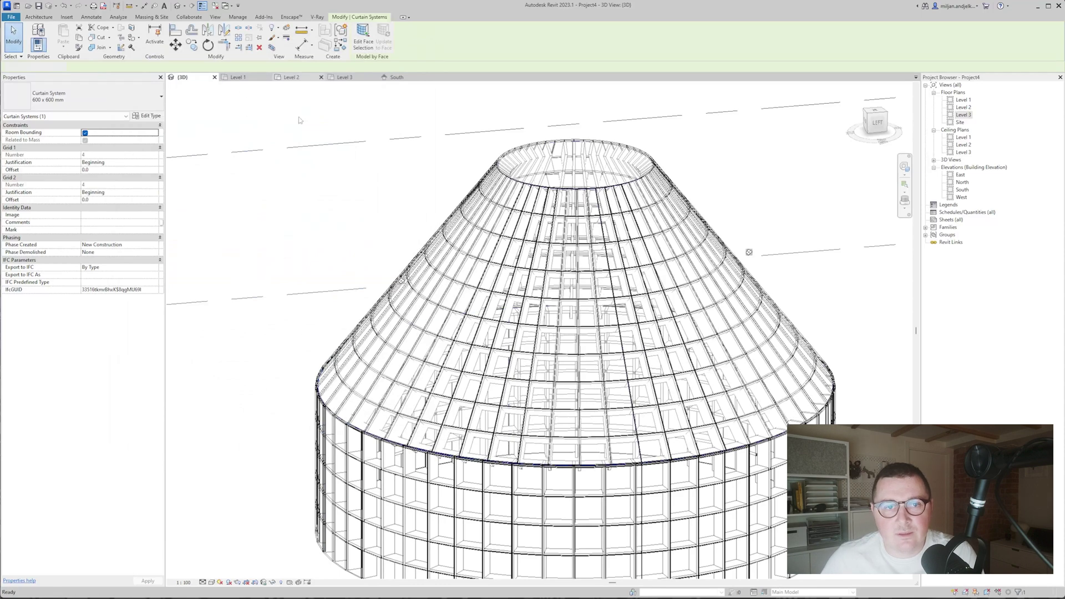
# - Measure the new spacing of the sloping roof mullions at the eaves in the Level 2 plan
pyautogui.click(291, 77)
pyautogui.click(128, 8)
pyautogui.scroll(2, 308, 204)
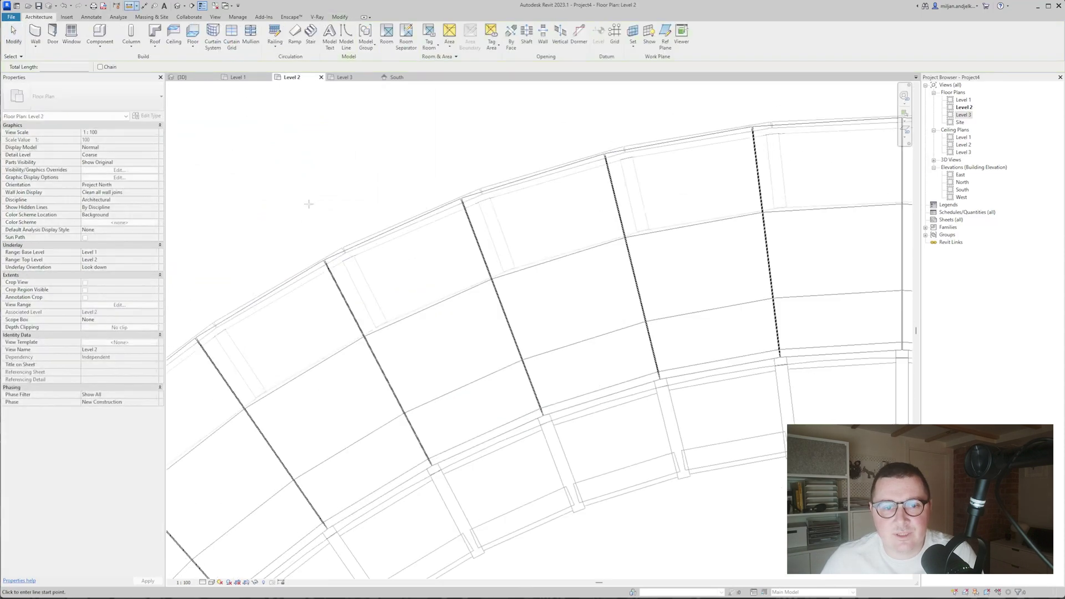
pyautogui.click(324, 259)
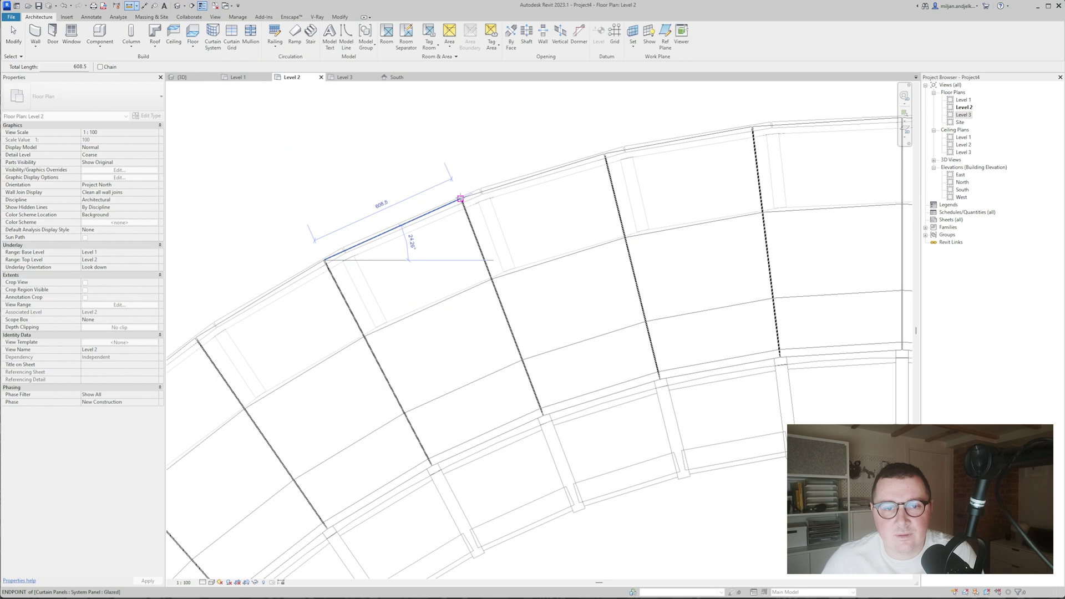
pyautogui.click(461, 199)
pyautogui.press('Escape')
pyautogui.scroll(-2, 468, 227)
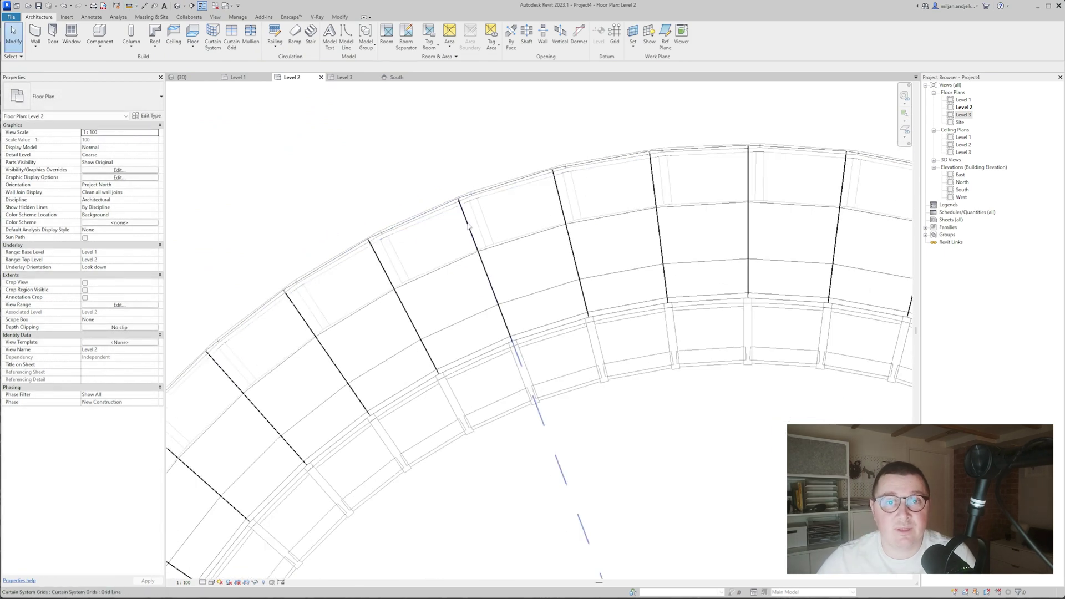
# - Set the curtain wall type's vertical grid spacing to 608.5 mm and its layout to Maximum Spacing
pyautogui.click(238, 77)
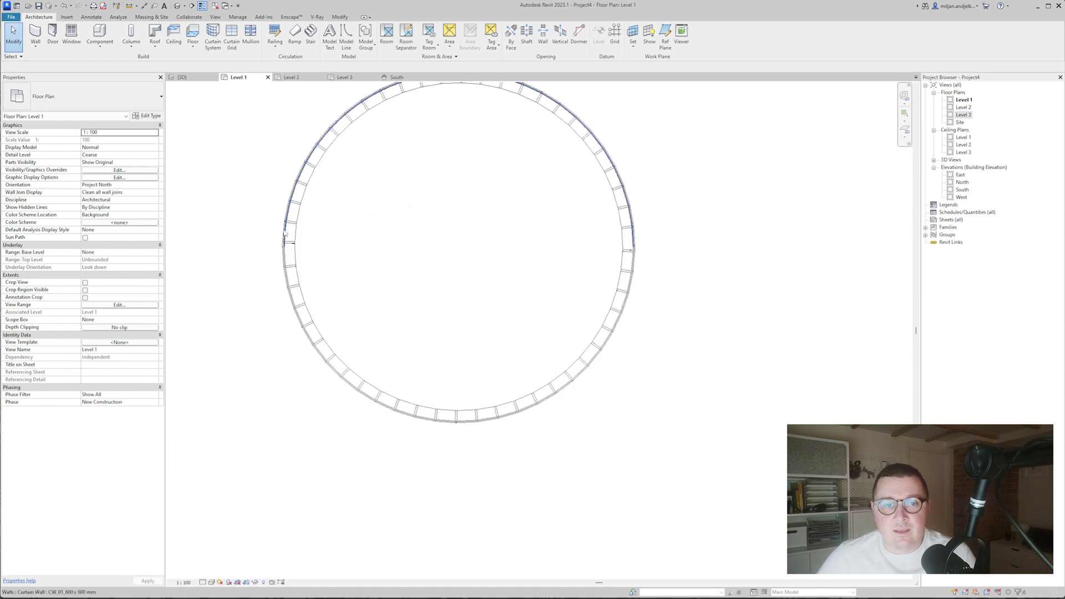
pyautogui.click(286, 219)
pyautogui.click(148, 116)
pyautogui.click(297, 192)
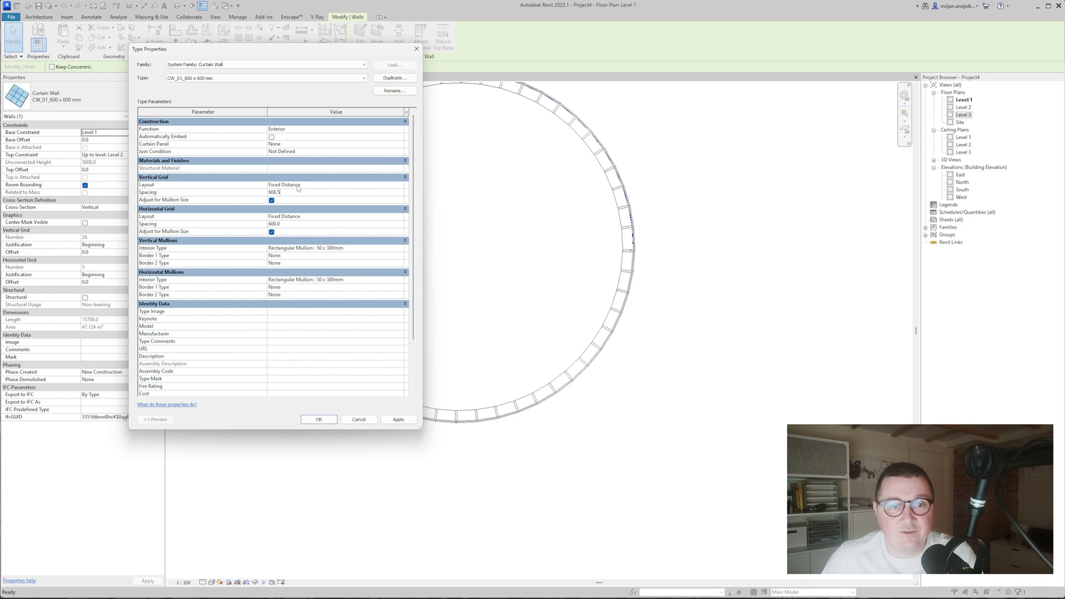
pyautogui.write('608.5')
pyautogui.click(389, 184)
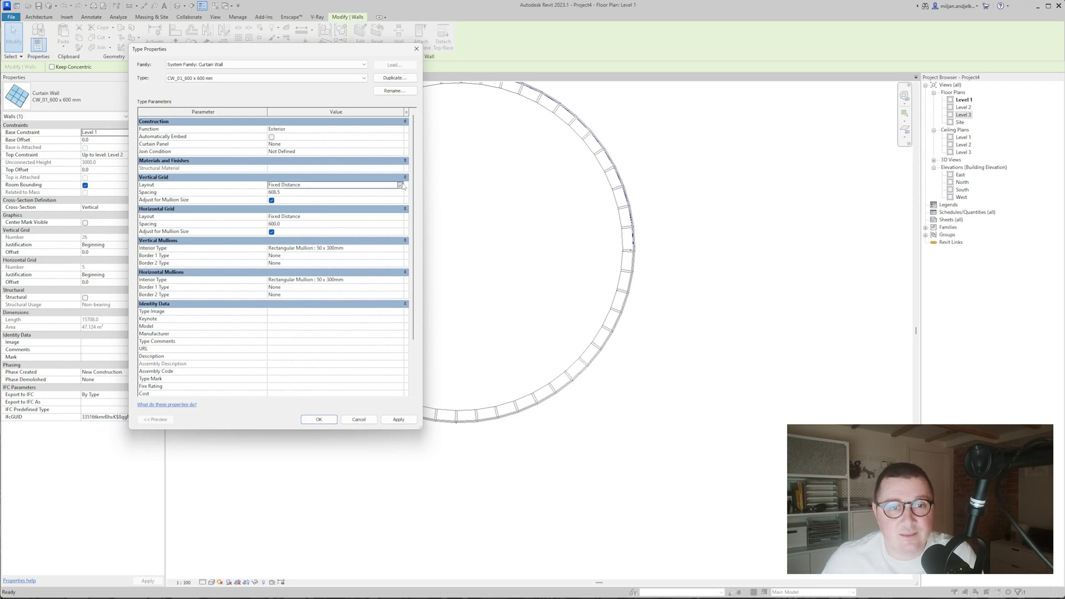
pyautogui.click(400, 185)
pyautogui.click(309, 212)
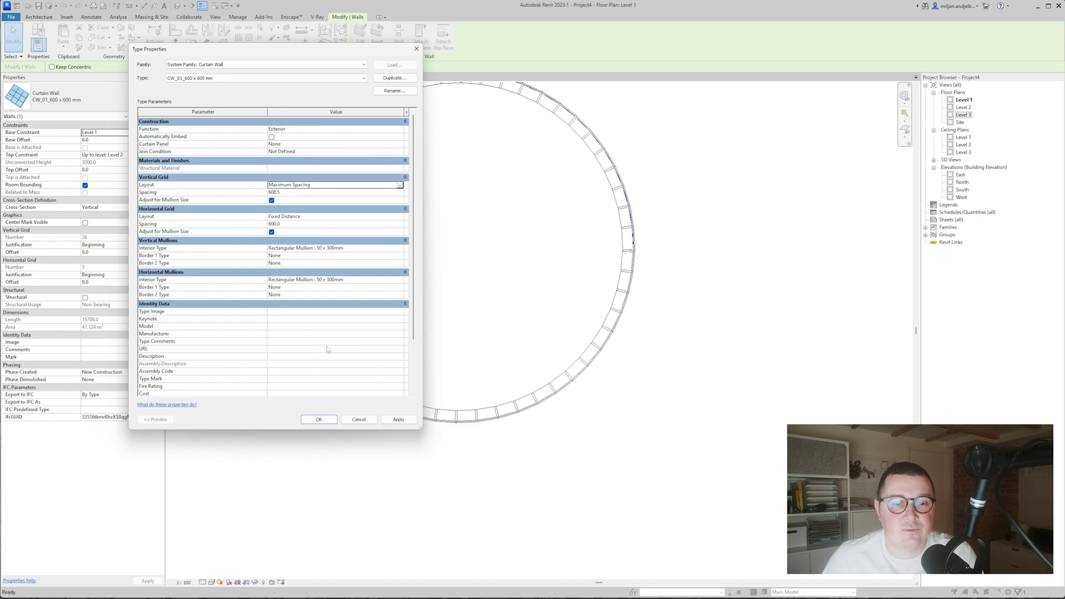
pyautogui.click(320, 422)
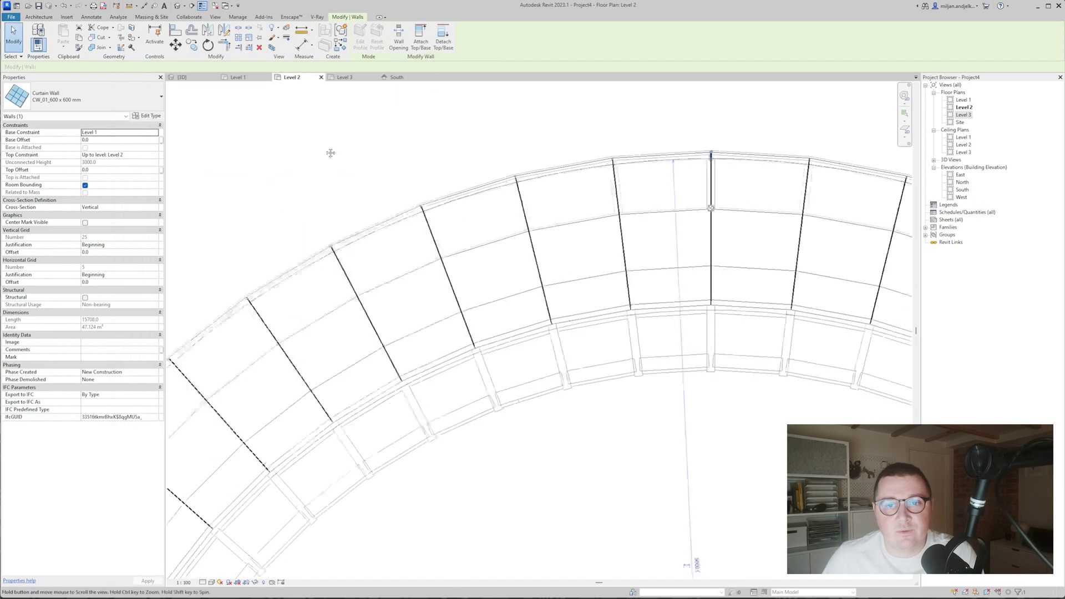
# - Examine in the Level 2 plan and in 3D how the wall mullions align with the roof mullions
pyautogui.moveTo(331, 154); pyautogui.dragTo(234, 156, button='middle')
pyautogui.scroll(-1, 585, 238)
pyautogui.scroll(-1, 585, 238)
pyautogui.moveTo(585, 238); pyautogui.dragTo(521, 219, button='middle')
pyautogui.scroll(1, 521, 219)
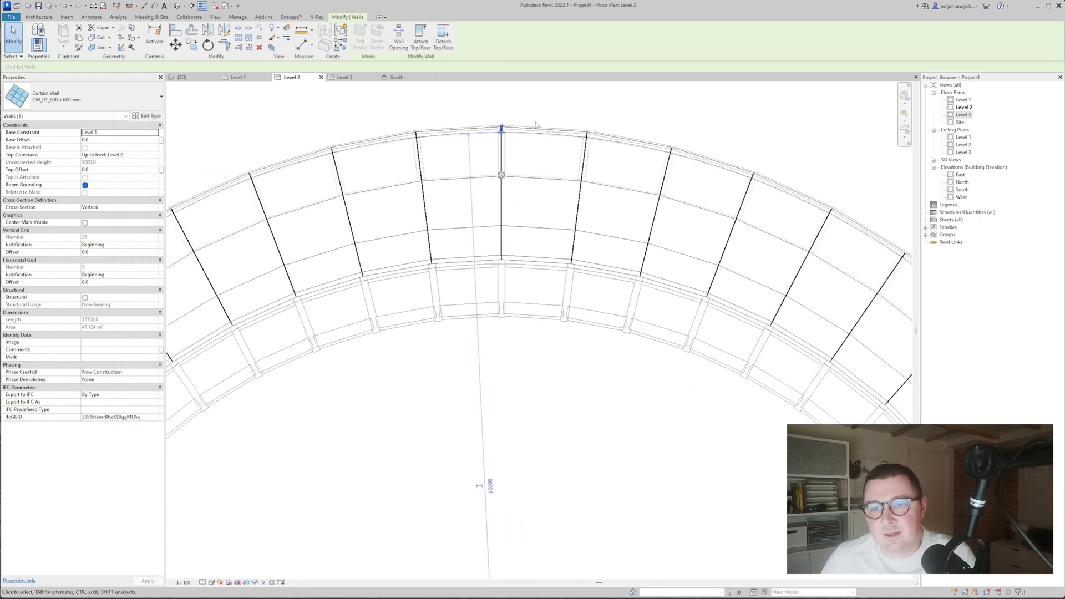
pyautogui.scroll(1, 537, 126)
pyautogui.moveTo(537, 126); pyautogui.dragTo(541, 242, button='middle')
pyautogui.press('Escape')
pyautogui.scroll(3, 500, 216)
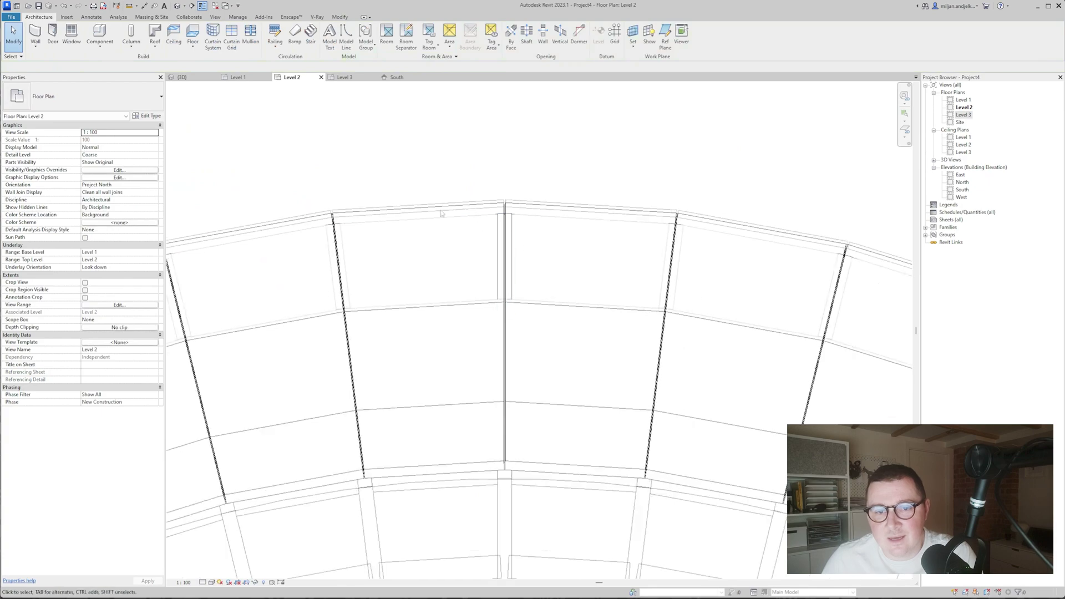
pyautogui.click(181, 77)
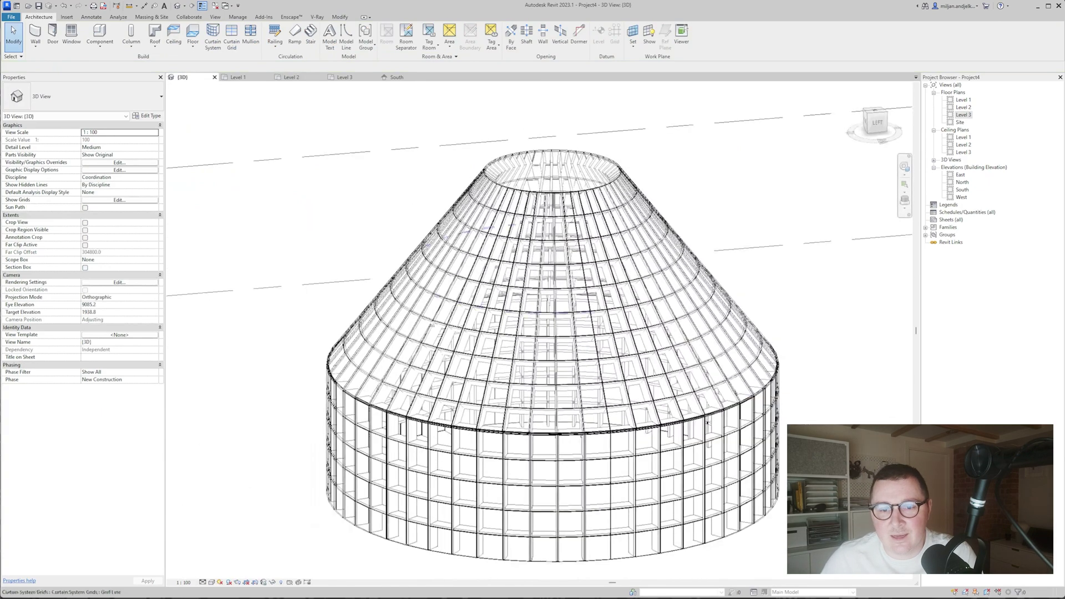
# - Place a camera on Level 1 just inside the lower edge of the round wall, aimed straight across the building beyond the opposite wall
pyautogui.click(238, 77)
pyautogui.scroll(-4, 369, 175)
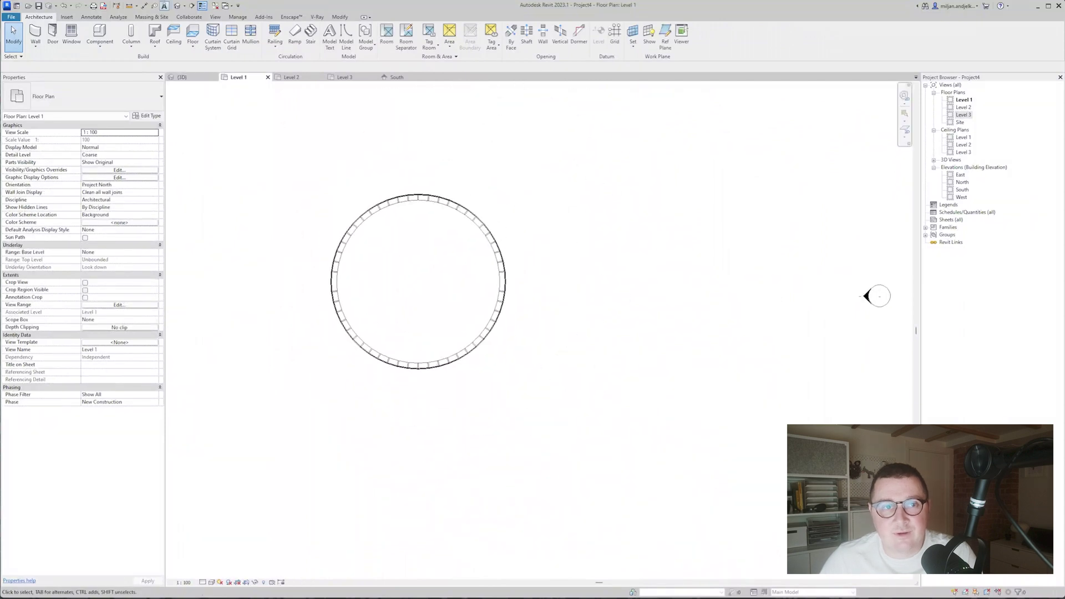
pyautogui.click(183, 7)
pyautogui.click(193, 34)
pyautogui.click(417, 360)
pyautogui.click(418, 178)
# - Enlarge the camera view's crop region on its sides and top to take in the curtain wall and the roof opening
pyautogui.scroll(-6, 458, 325)
pyautogui.moveTo(394, 326); pyautogui.dragTo(281, 325)
pyautogui.moveTo(425, 261); pyautogui.dragTo(425, 159)
pyautogui.scroll(-2, 511, 305)
pyautogui.moveTo(546, 286); pyautogui.dragTo(697, 285)
pyautogui.moveTo(526, 207); pyautogui.dragTo(527, 123)
pyautogui.moveTo(527, 123); pyautogui.dragTo(563, 170, button='middle')
pyautogui.moveTo(729, 290); pyautogui.dragTo(657, 289)
pyautogui.moveTo(525, 173); pyautogui.dragTo(523, 199)
# - Turn on shadows in the camera view's graphic display options
pyautogui.click(123, 155)
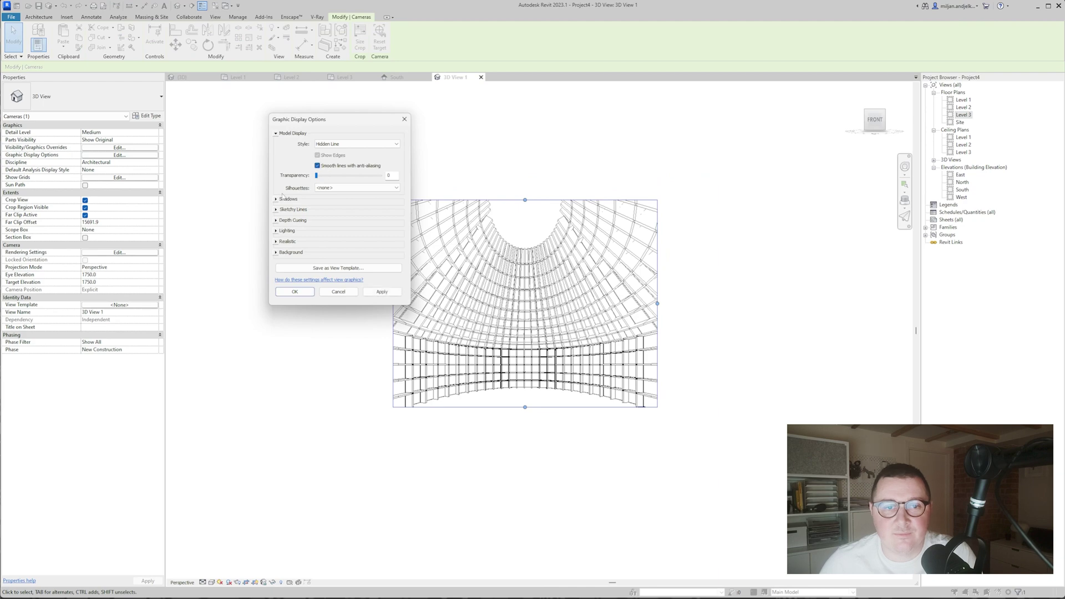
pyautogui.click(277, 199)
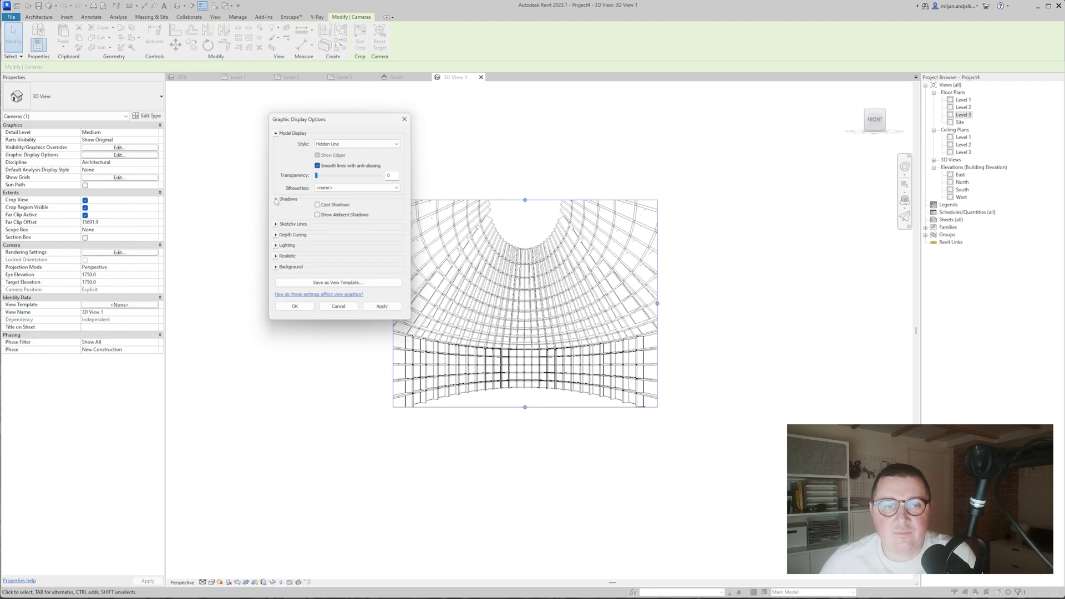
pyautogui.click(388, 310)
pyautogui.click(294, 307)
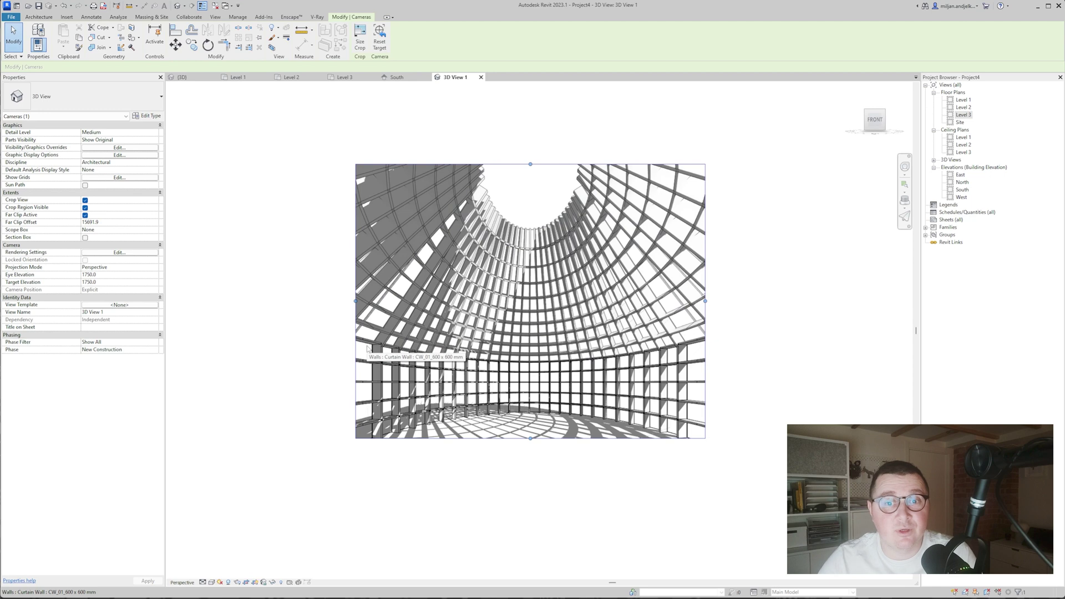
# - Assign Rectangular Mullion : 50 x 300mm as Border 1 Type of the Grid 1 mullions in the roof's curtain system type
pyautogui.click(476, 193)
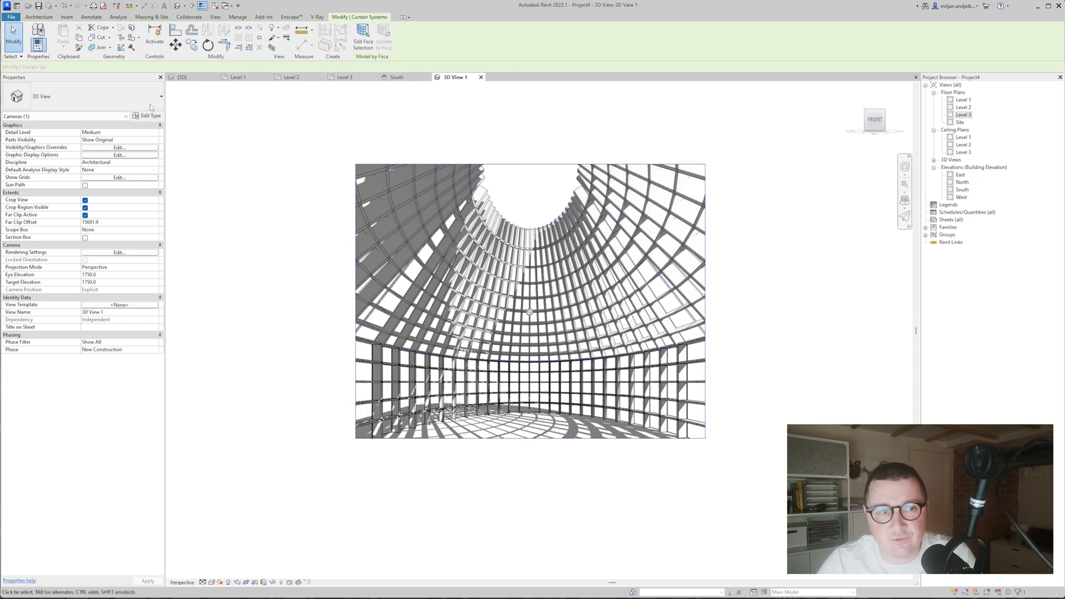
pyautogui.click(148, 115)
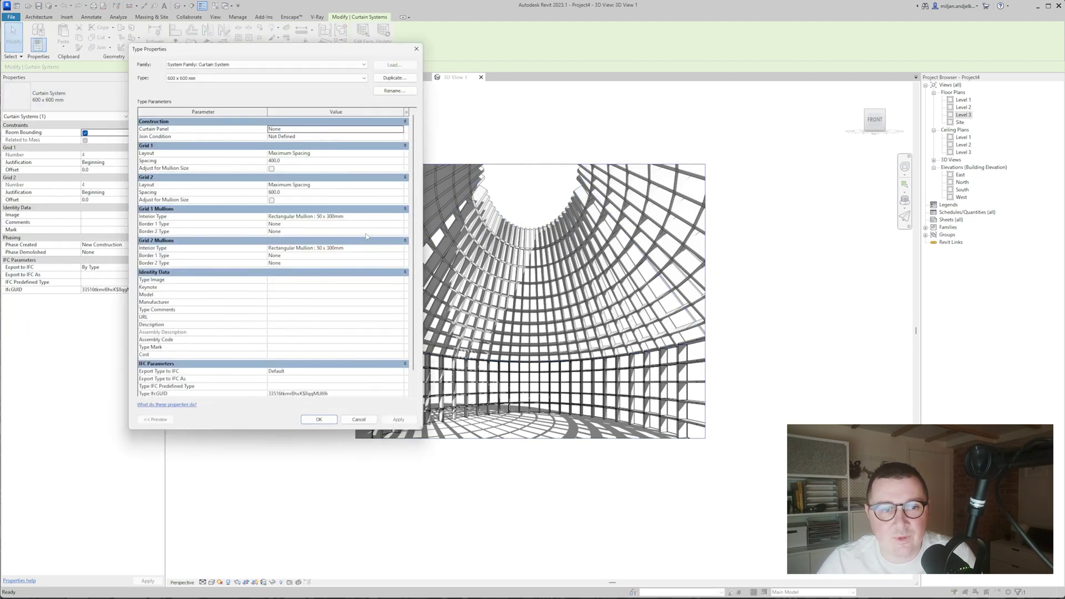
pyautogui.click(400, 225)
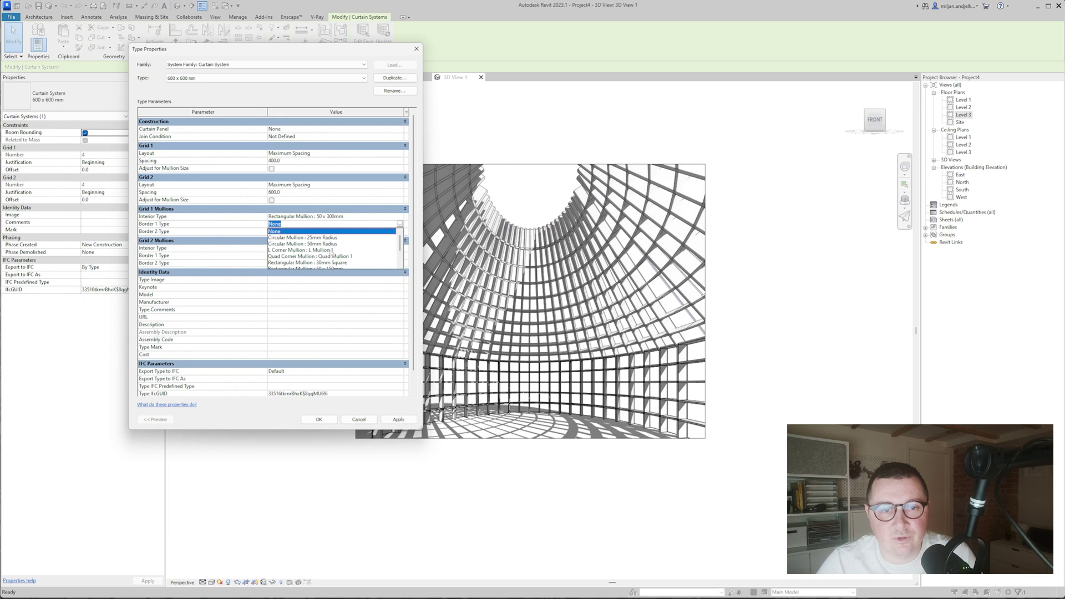
pyautogui.scroll(-1, 335, 255)
pyautogui.scroll(-1, 337, 269)
pyautogui.click(337, 265)
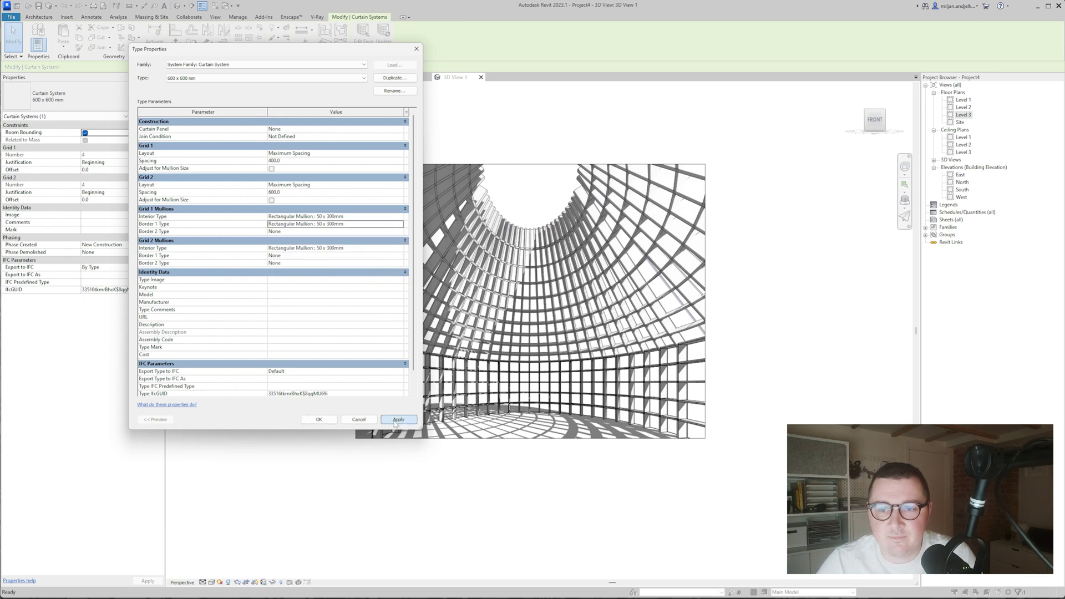
pyautogui.click(397, 420)
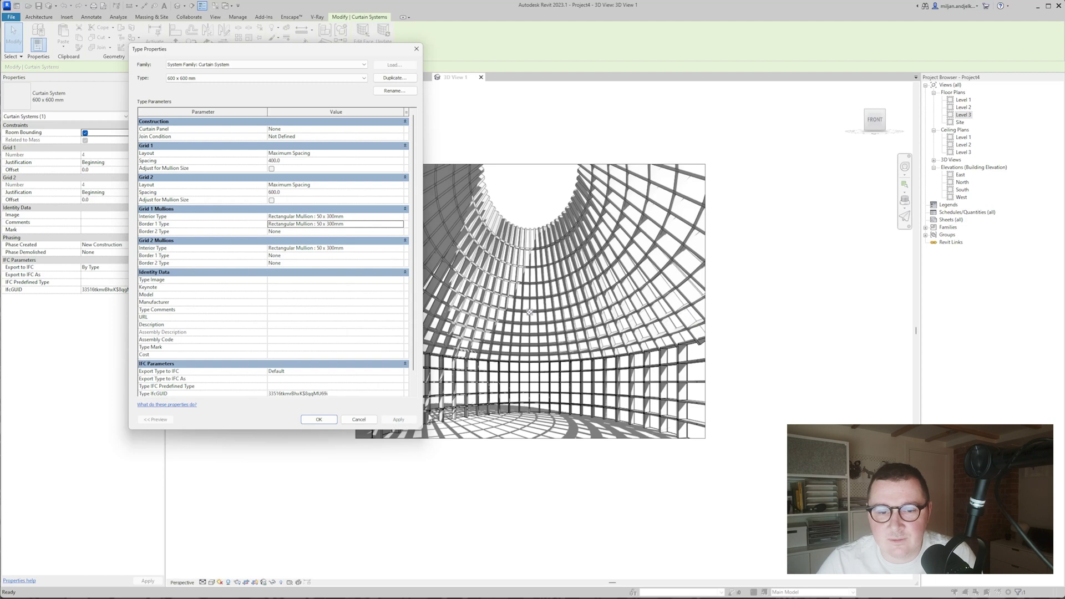
pyautogui.click(319, 420)
# - Confirm the roof's curtain system type and assign a rectangular mullion as Border 1 Type of the vertical mullions in the curtain wall type
pyautogui.press('Tab')
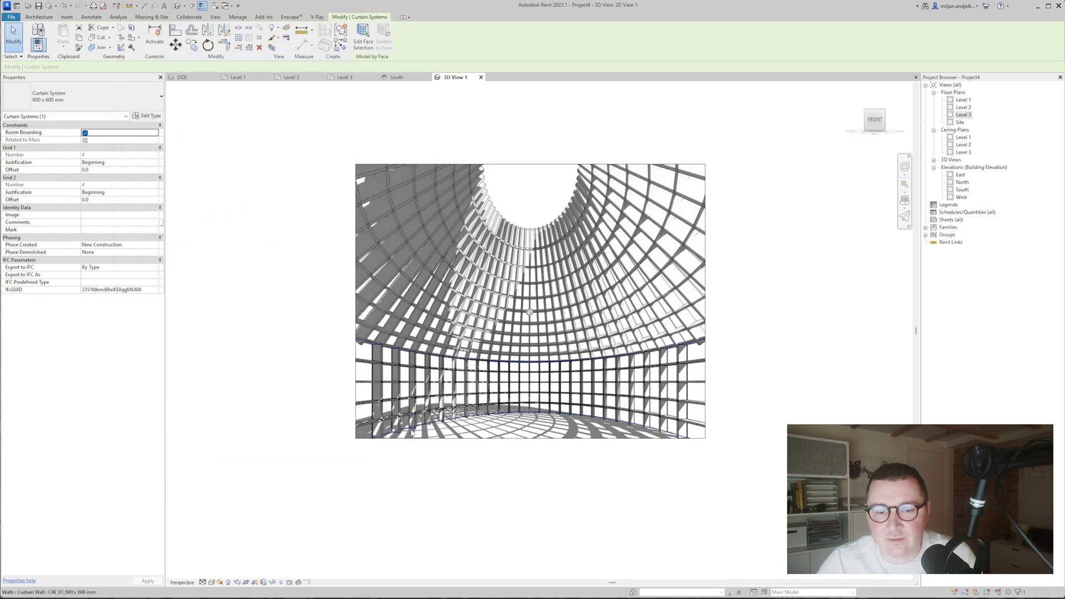
pyautogui.click(412, 429)
pyautogui.click(150, 116)
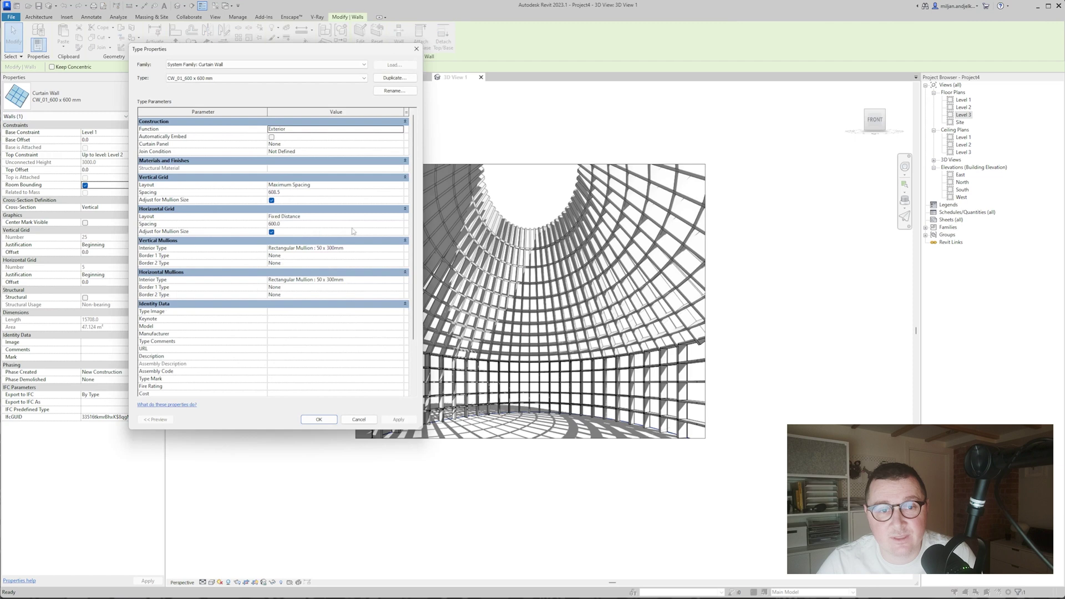
pyautogui.click(399, 256)
pyautogui.click(314, 287)
pyautogui.click(318, 420)
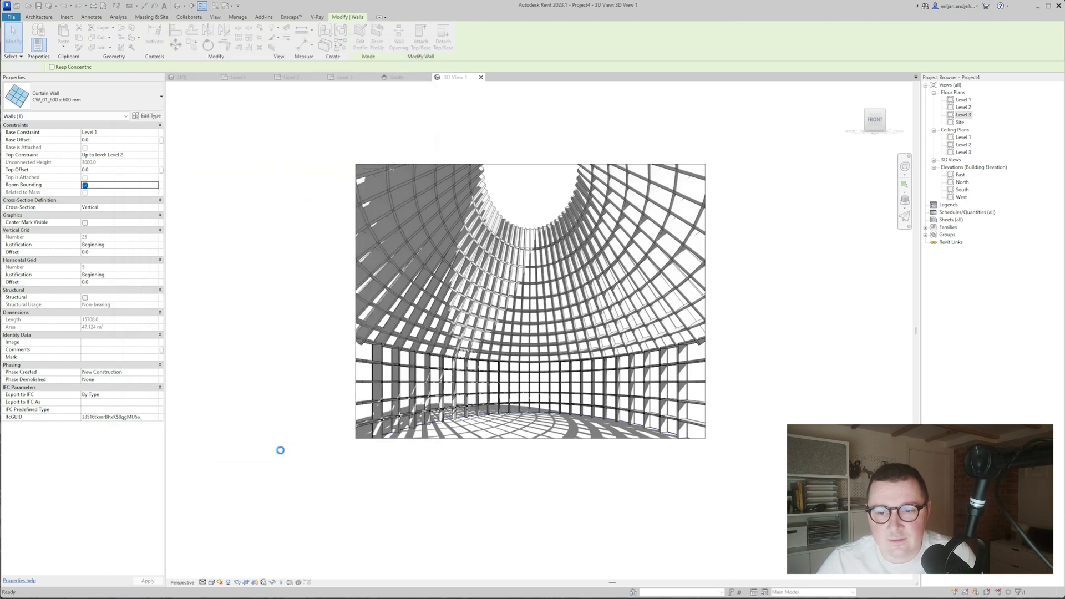
pyautogui.click(691, 503)
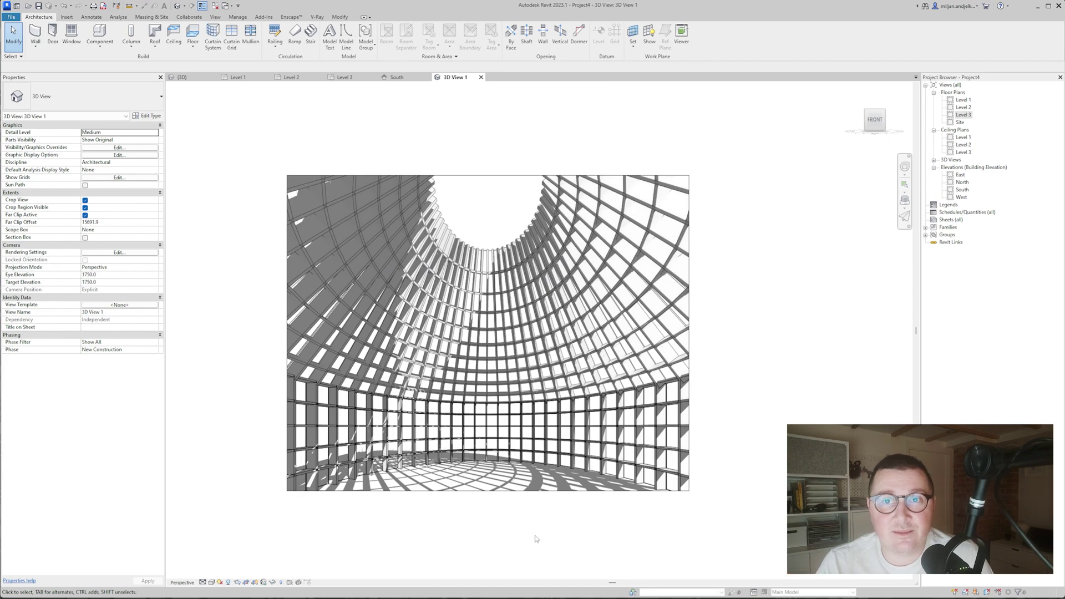
# - Examine the mullion joints between roof and curtain wall in the camera view and compare them with the library's interior reference photo
pyautogui.scroll(4, 546, 490)
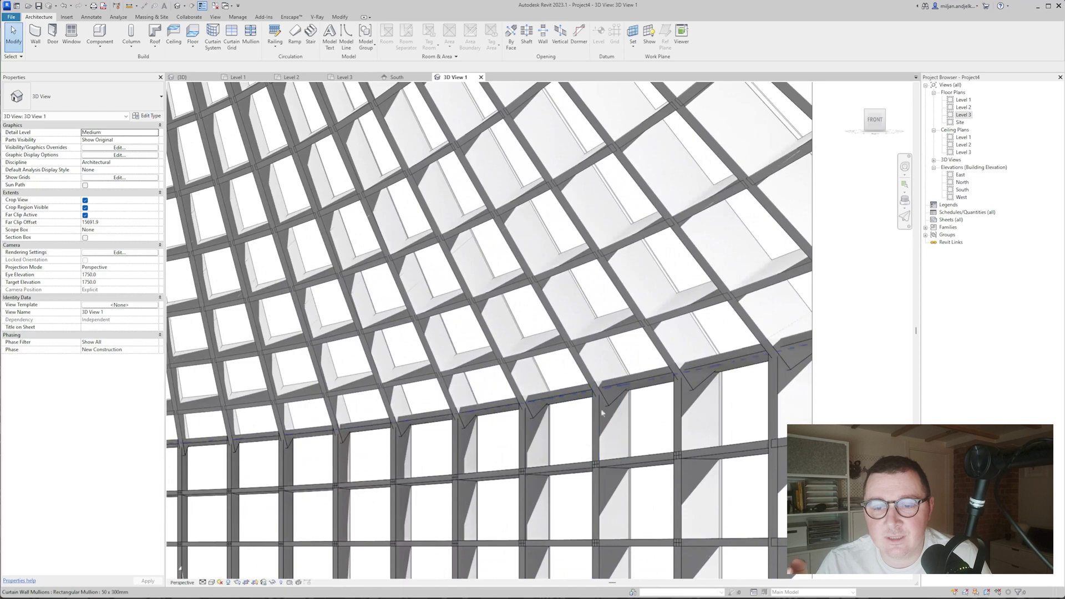
pyautogui.scroll(-3, 597, 389)
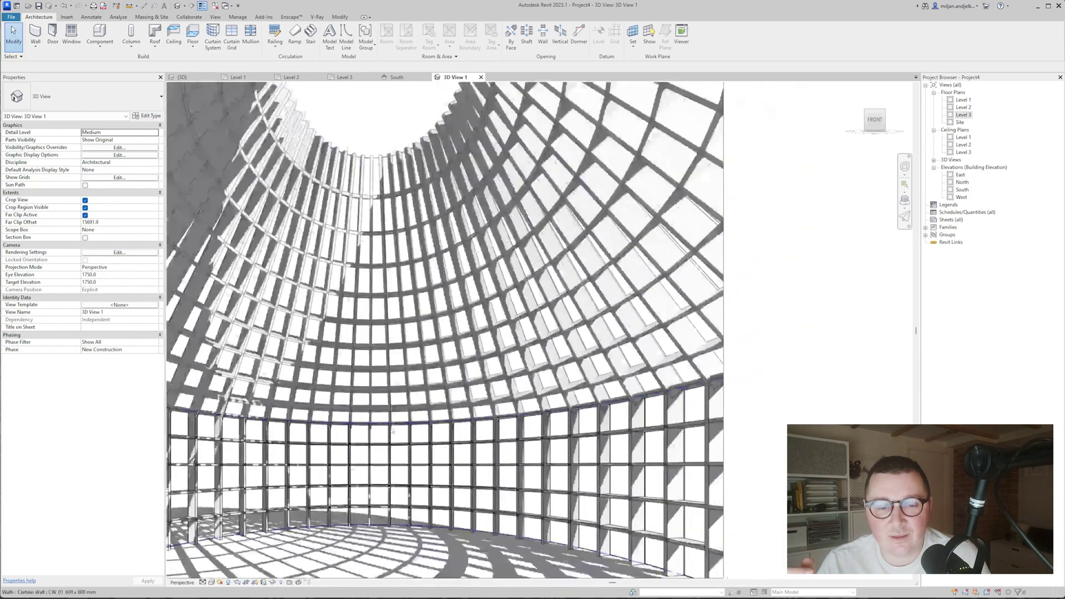
pyautogui.scroll(3, 366, 426)
pyautogui.scroll(1, 365, 427)
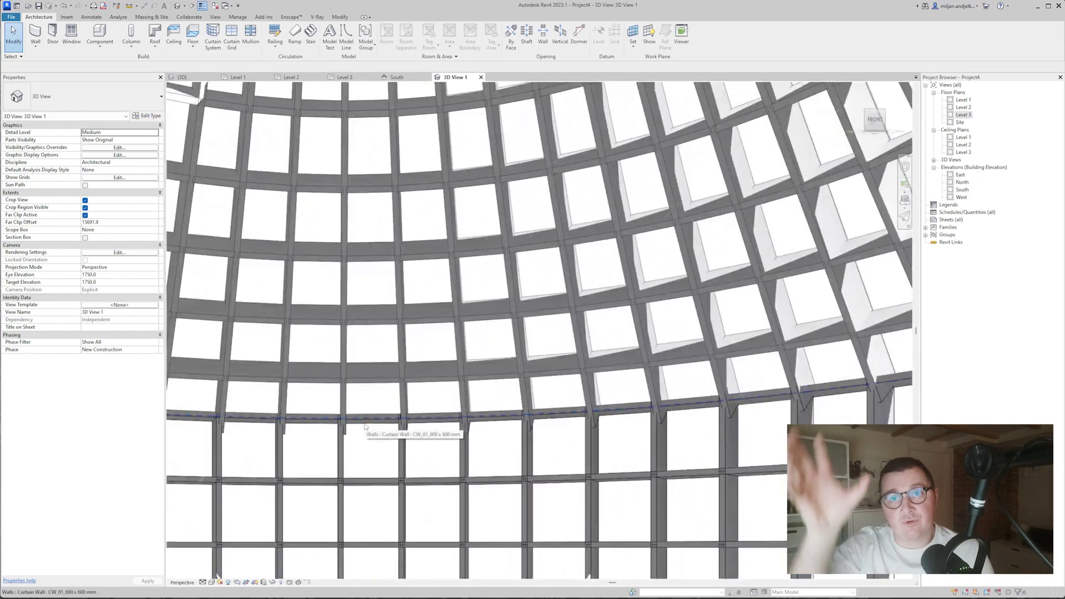
pyautogui.scroll(-3, 366, 427)
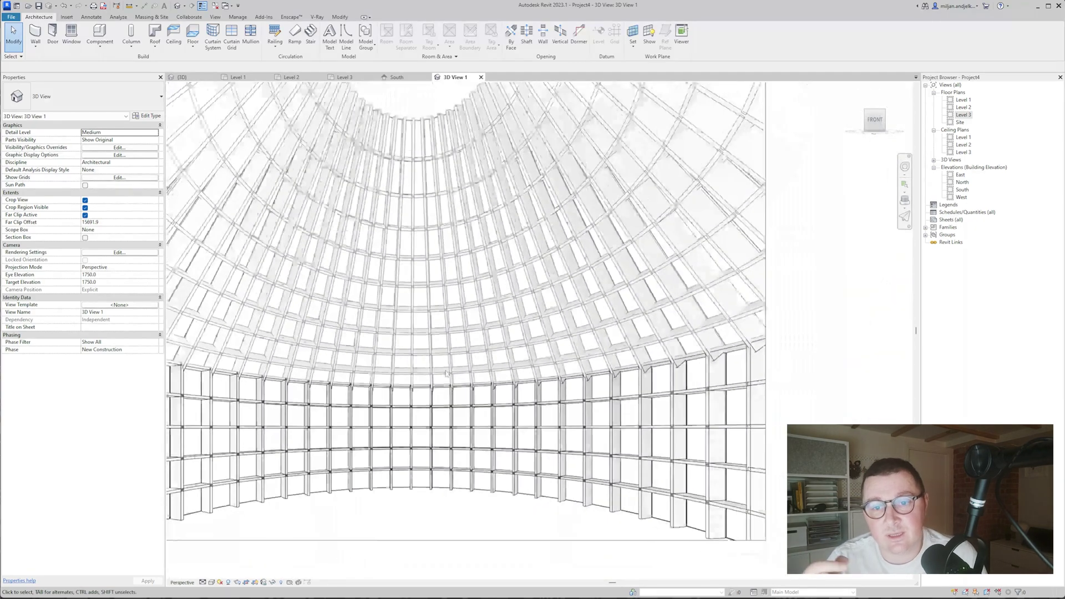
pyautogui.hotkey('alt', 'Tab')
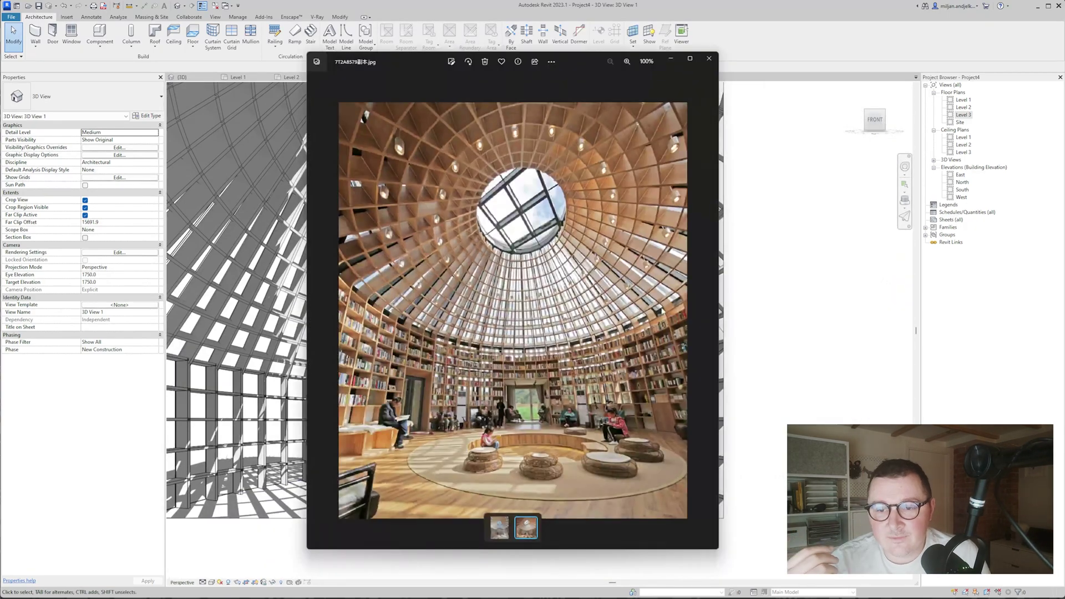
pyautogui.scroll(6, 620, 343)
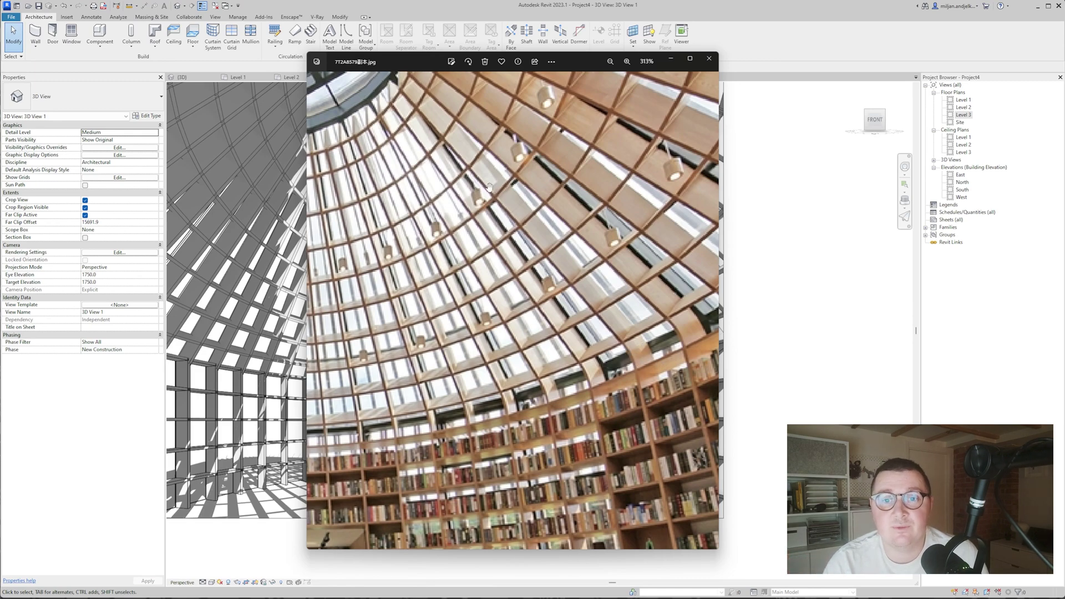
pyautogui.scroll(-5, 649, 445)
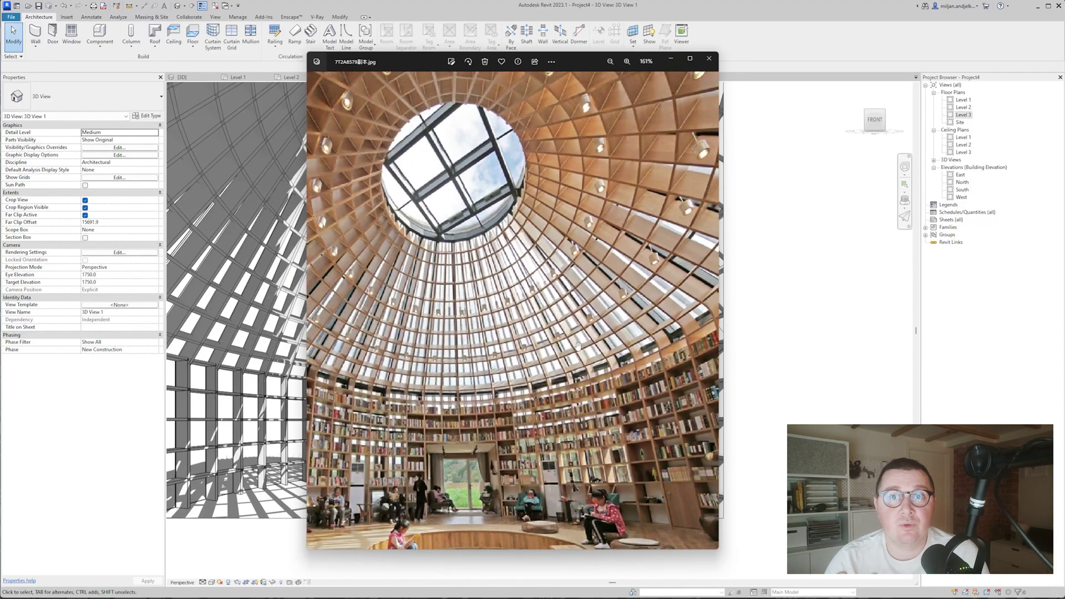
pyautogui.click(775, 94)
# - In the Level 1 plan, draw a horizontal reference plane from the round wall's east quadrant out toward the East elevation marker
pyautogui.click(239, 77)
pyautogui.scroll(-1, 326, 187)
pyautogui.moveTo(472, 231); pyautogui.dragTo(395, 245, button='middle')
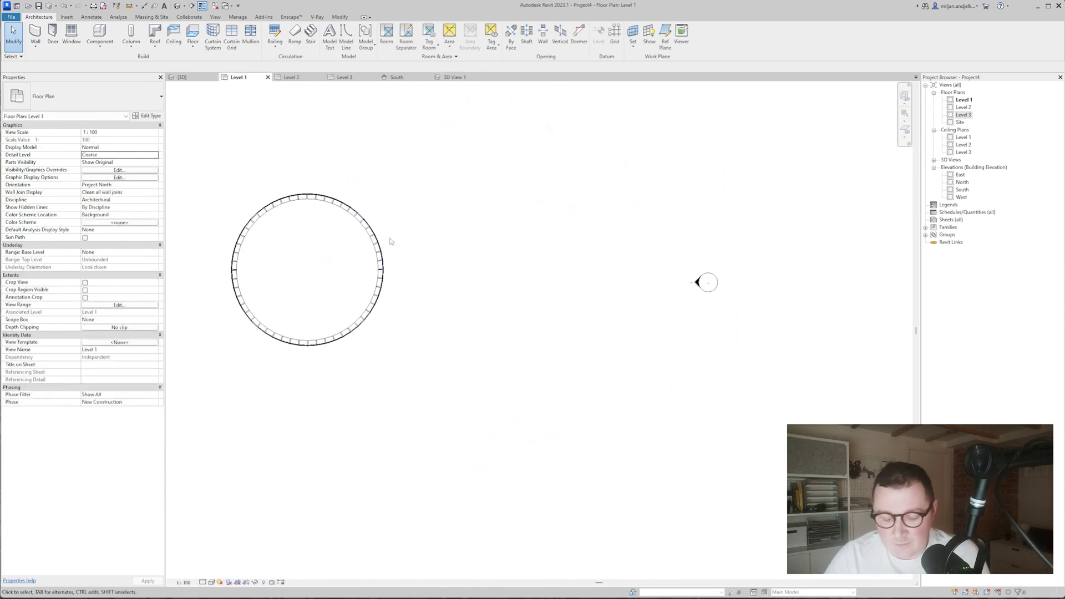
pyautogui.press('r')
pyautogui.press('p')
pyautogui.scroll(3, 383, 270)
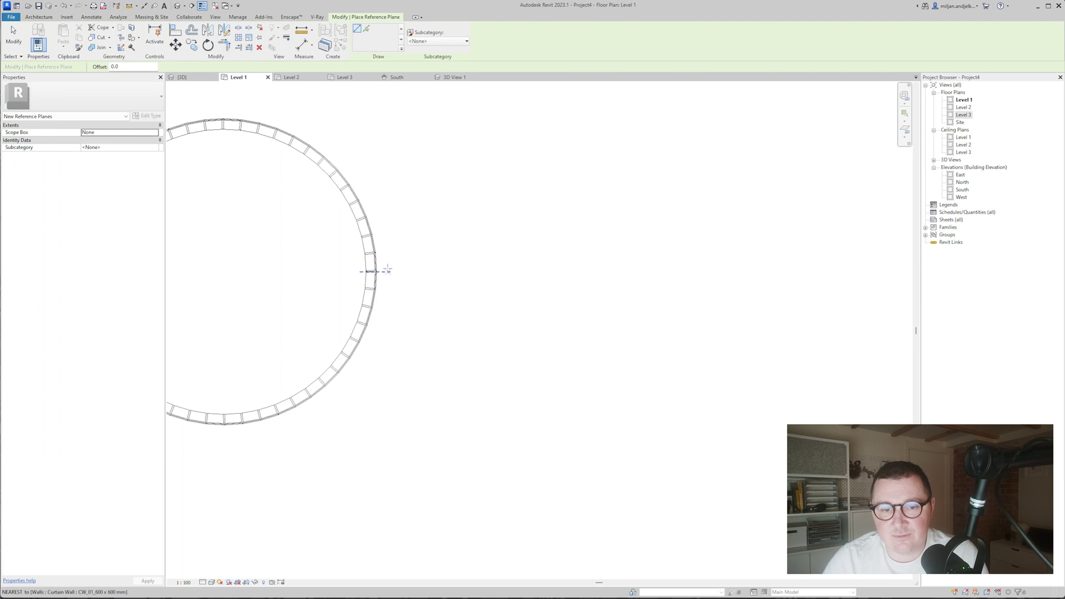
pyautogui.click(386, 271)
pyautogui.scroll(-2, 694, 274)
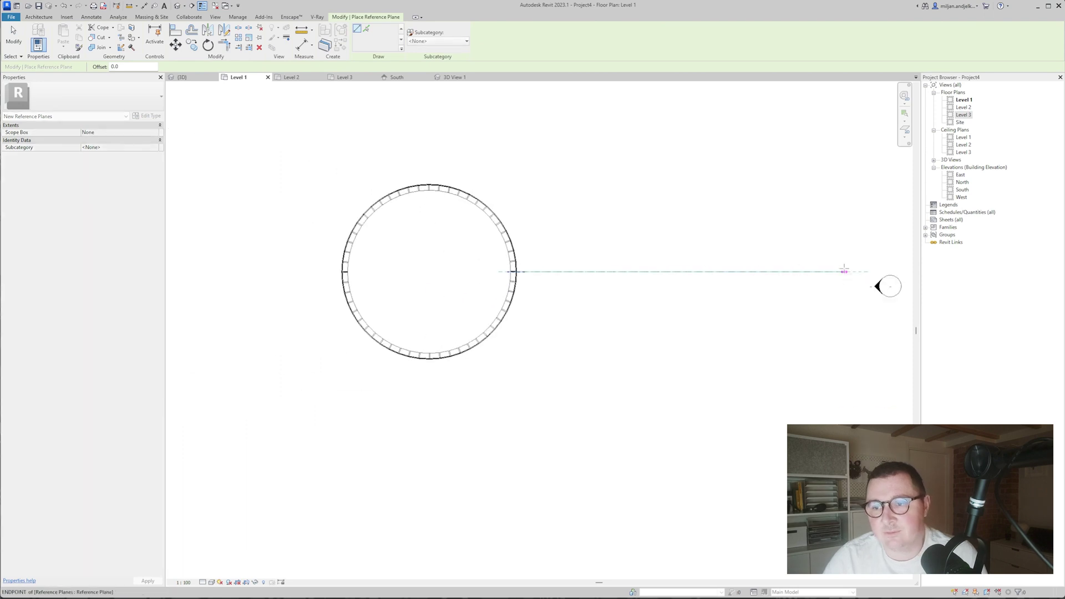
pyautogui.click(844, 271)
# - Name the reference plane 01 and finish placing reference planes
pyautogui.click(822, 277)
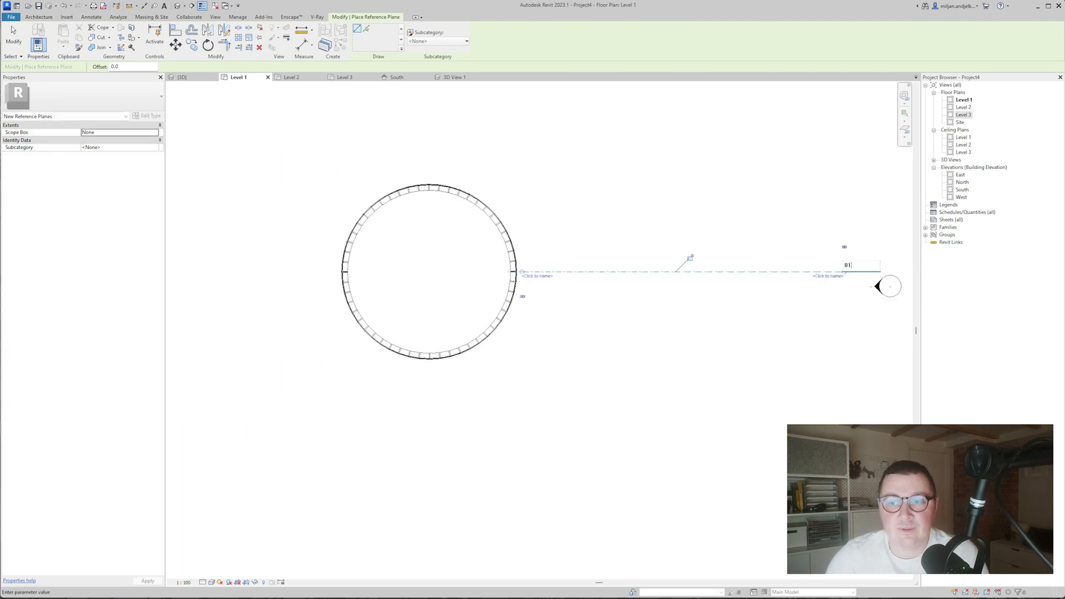
pyautogui.press('Return')
pyautogui.moveTo(800, 346); pyautogui.dragTo(678, 376, button='middle')
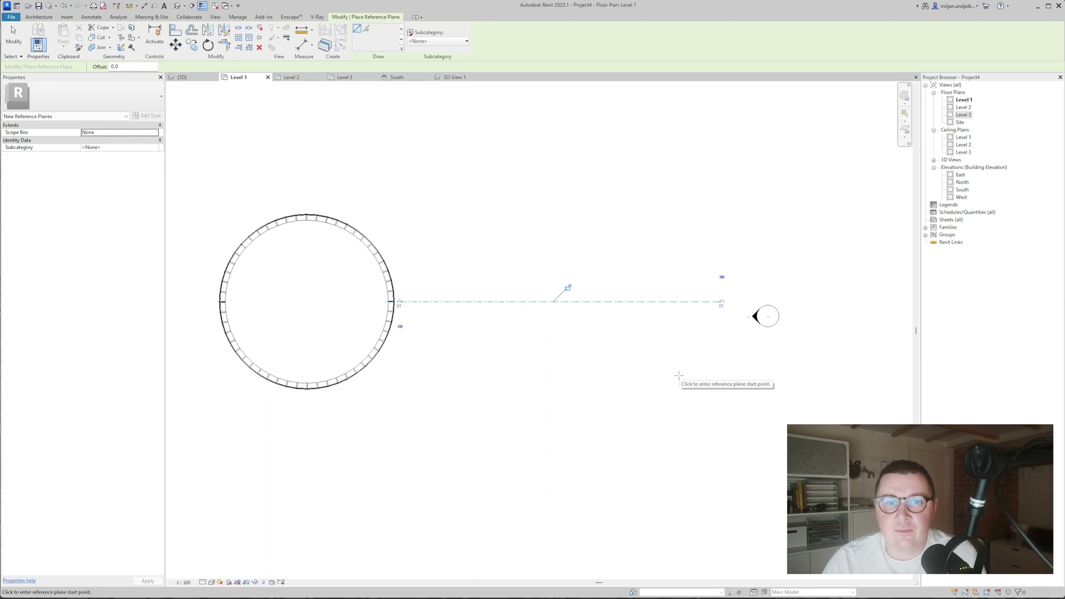
pyautogui.press('Escape')
pyautogui.scroll(-3, 542, 359)
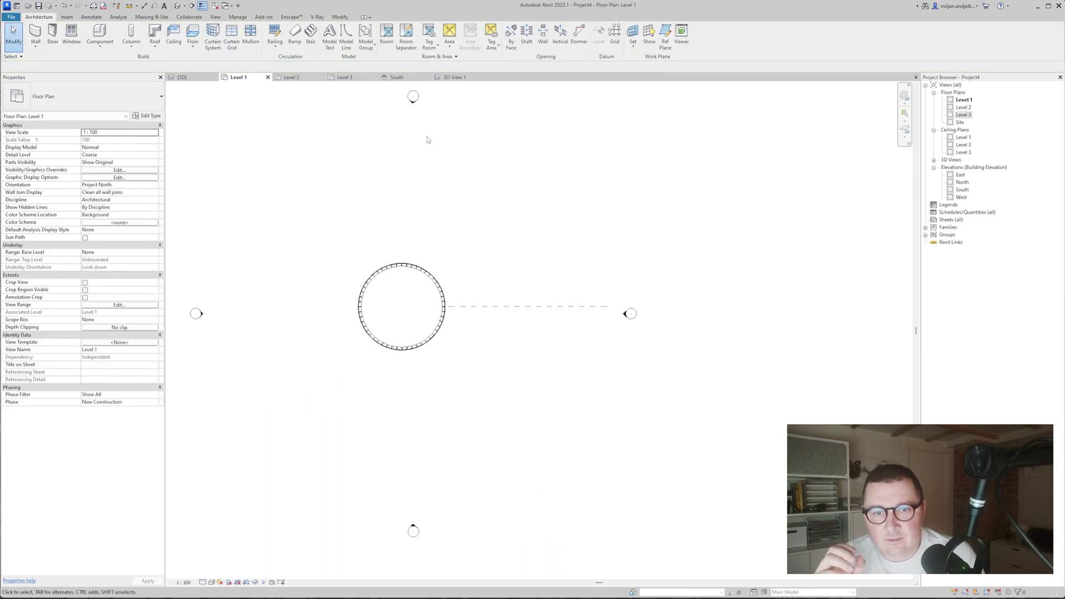
# - From the South elevation, start a new in-place model in the Generic Models category, accepting its default name
pyautogui.click(401, 77)
pyautogui.moveTo(519, 304); pyautogui.dragTo(401, 271, button='middle')
pyautogui.scroll(-1, 400, 271)
pyautogui.moveTo(666, 312); pyautogui.dragTo(535, 339, button='middle')
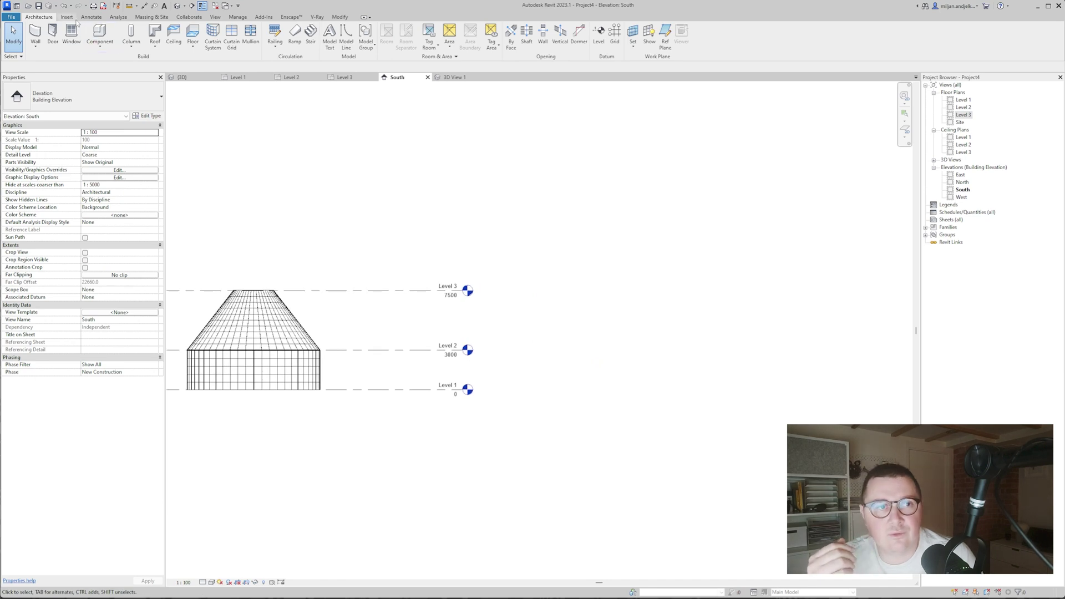
pyautogui.click(100, 47)
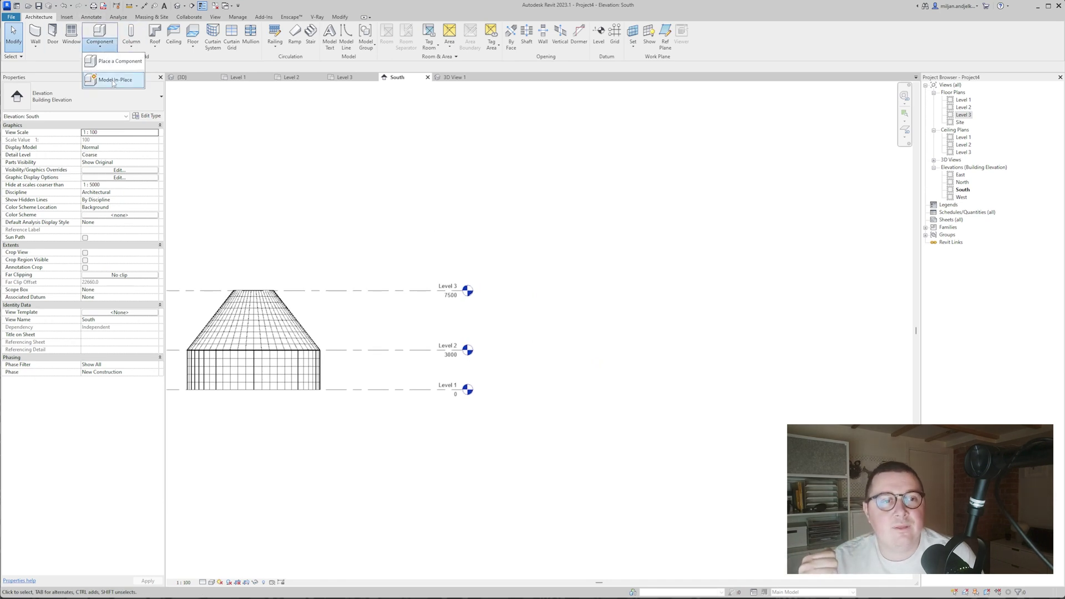
pyautogui.click(111, 79)
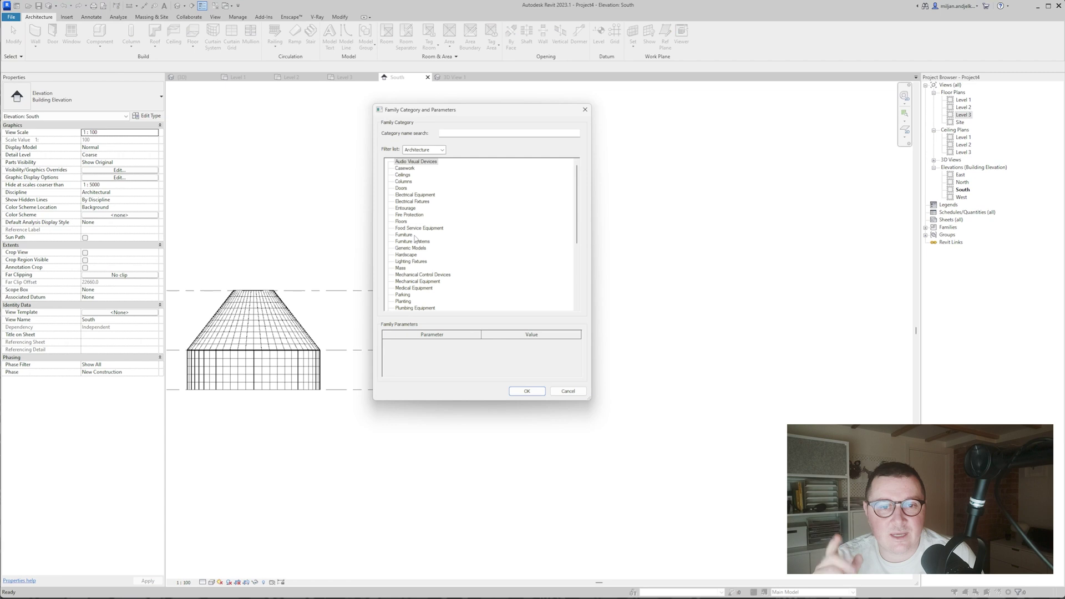
pyautogui.click(418, 248)
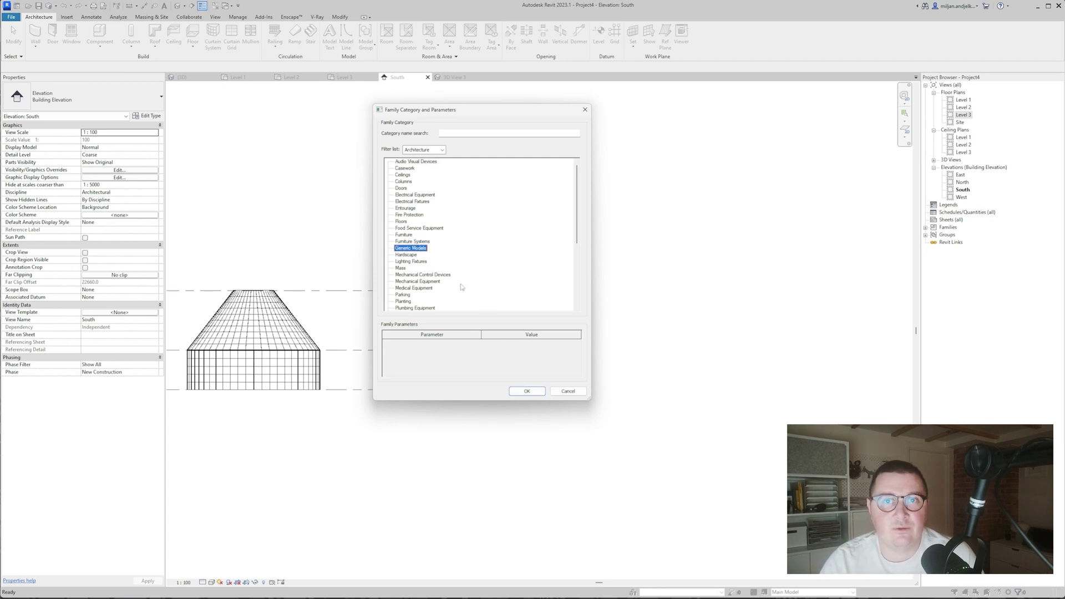
pyautogui.click(528, 392)
pyautogui.press('Return')
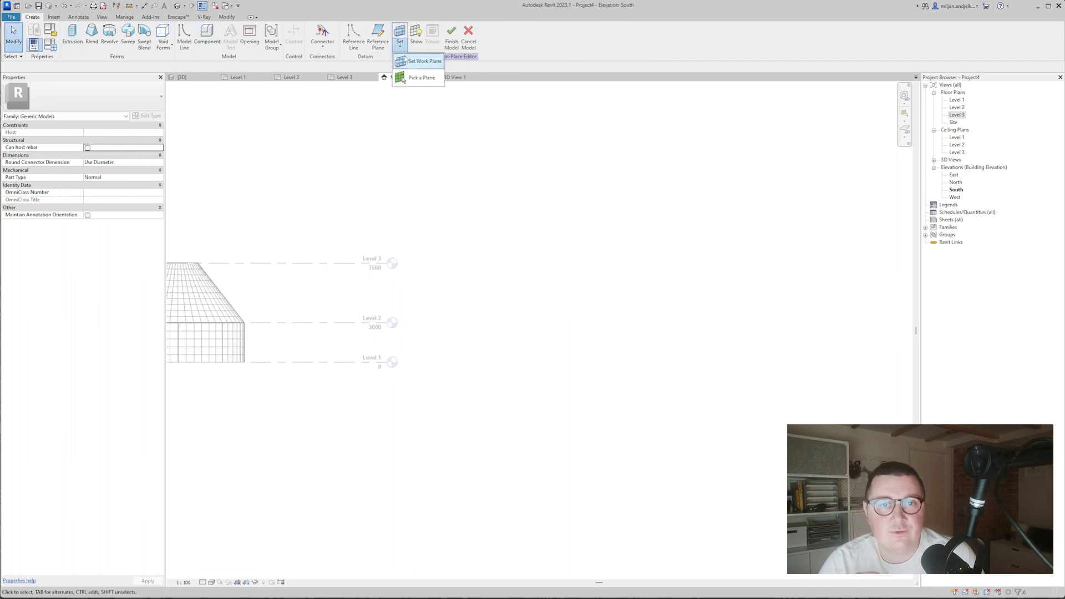
# - Set Reference Plane : 01 as the work plane of the in-place model
pyautogui.click(401, 38)
pyautogui.click(555, 302)
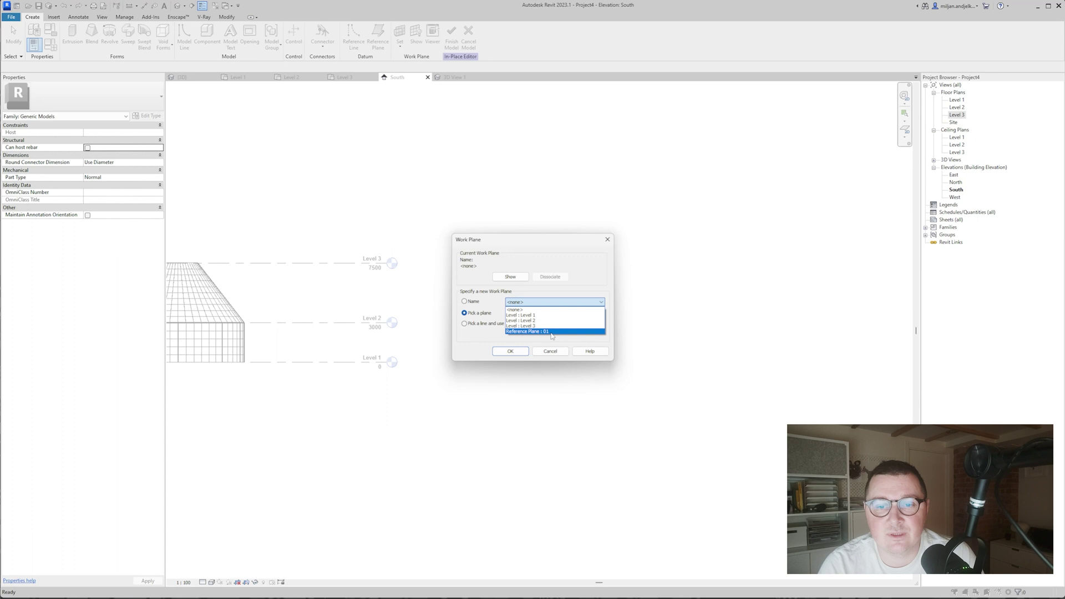
pyautogui.click(541, 332)
pyautogui.click(510, 351)
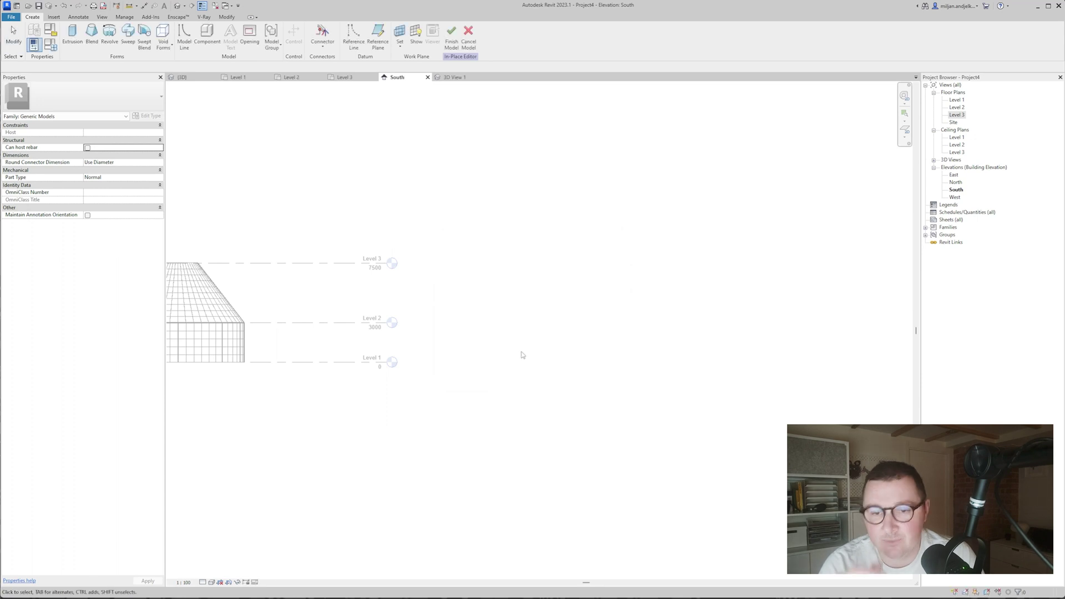
# - Start an extrusion and sketch a rectangle 5000 mm wide, from Level 1 up to Level 3, beyond the level heads
pyautogui.click(72, 34)
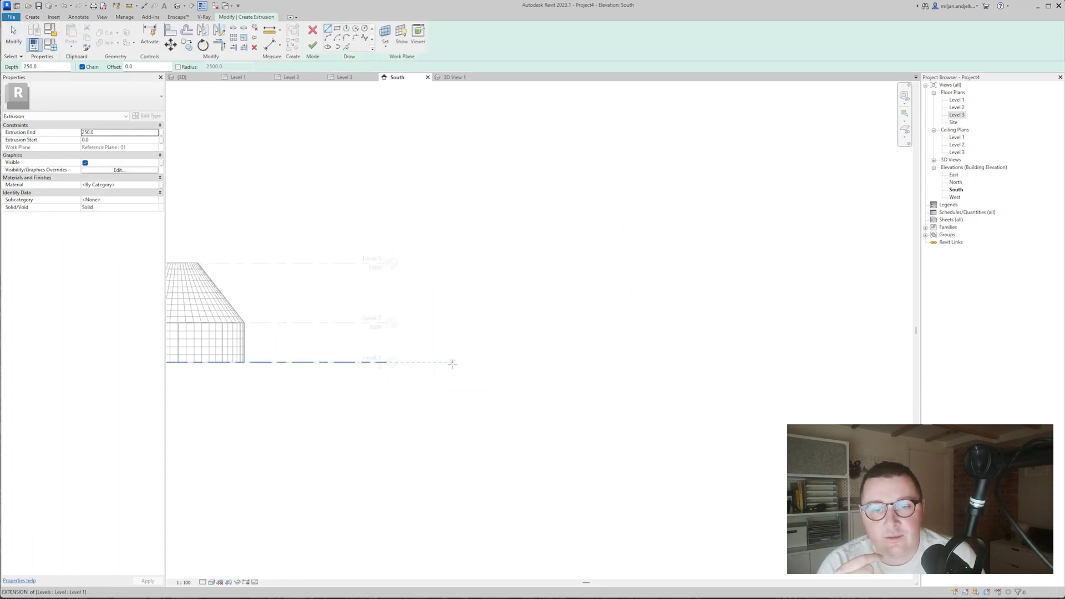
pyautogui.click(453, 362)
pyautogui.click(453, 264)
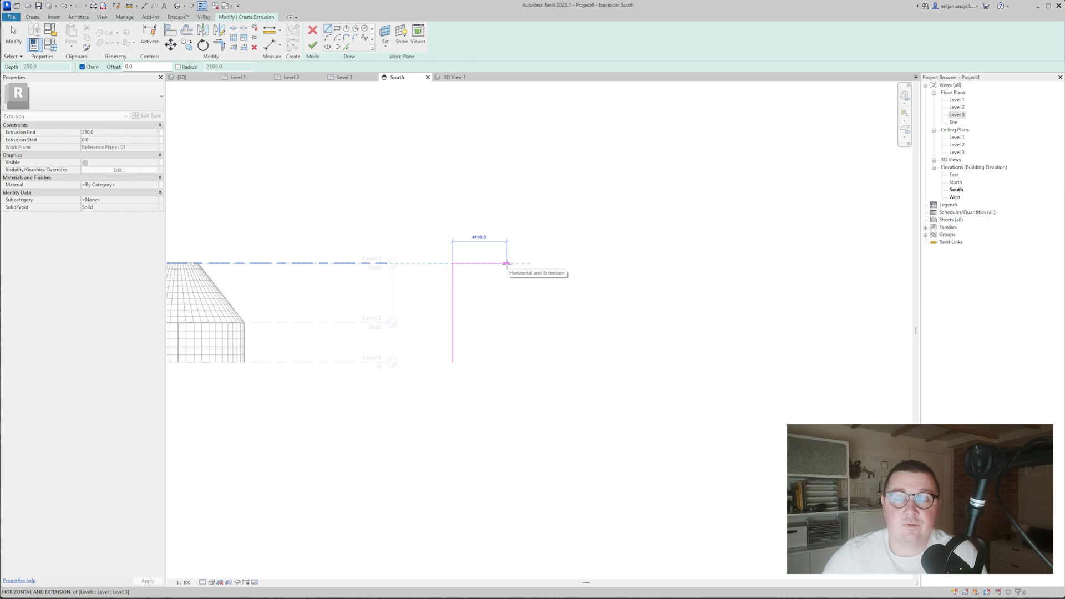
pyautogui.write('5000')
pyautogui.press('Return')
pyautogui.click(519, 361)
pyautogui.click(453, 362)
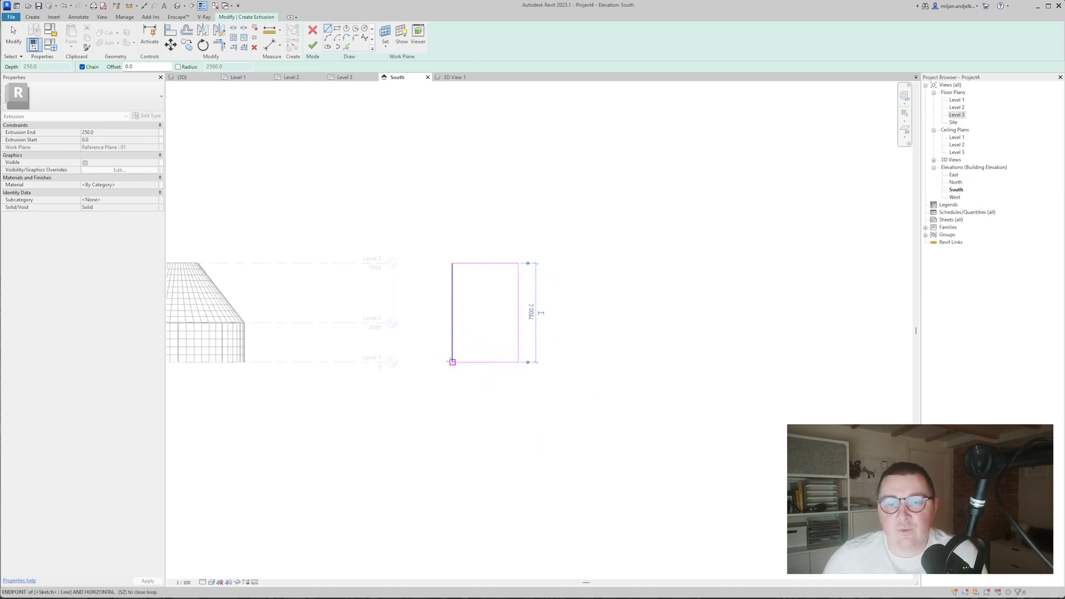
# - Add a vertical sketch line offset 1500 mm inward from the rectangle's right edge
pyautogui.scroll(3, 495, 282)
pyautogui.click(347, 47)
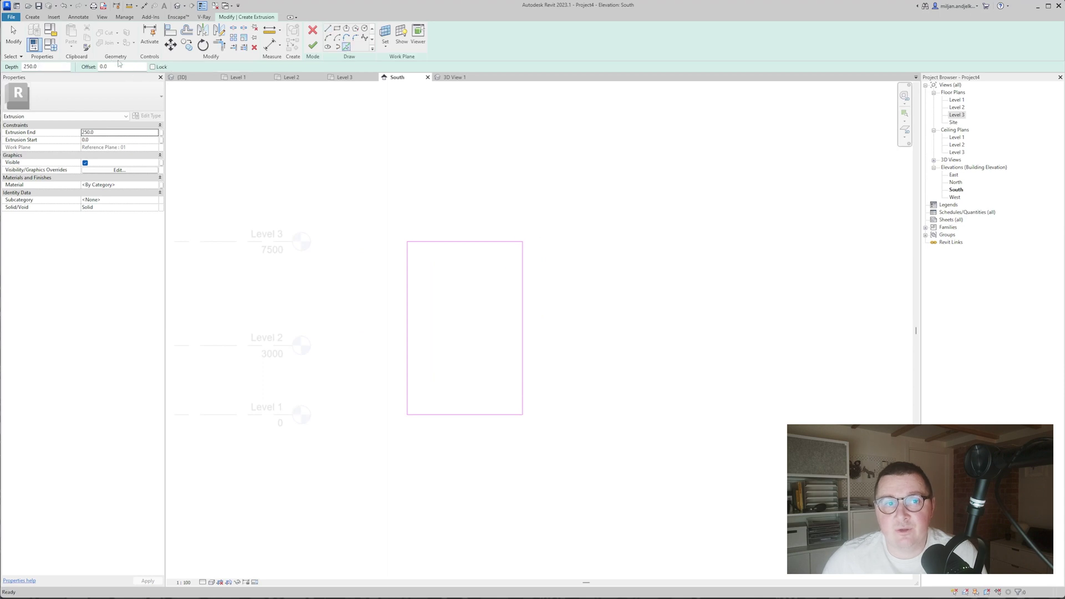
pyautogui.click(524, 284)
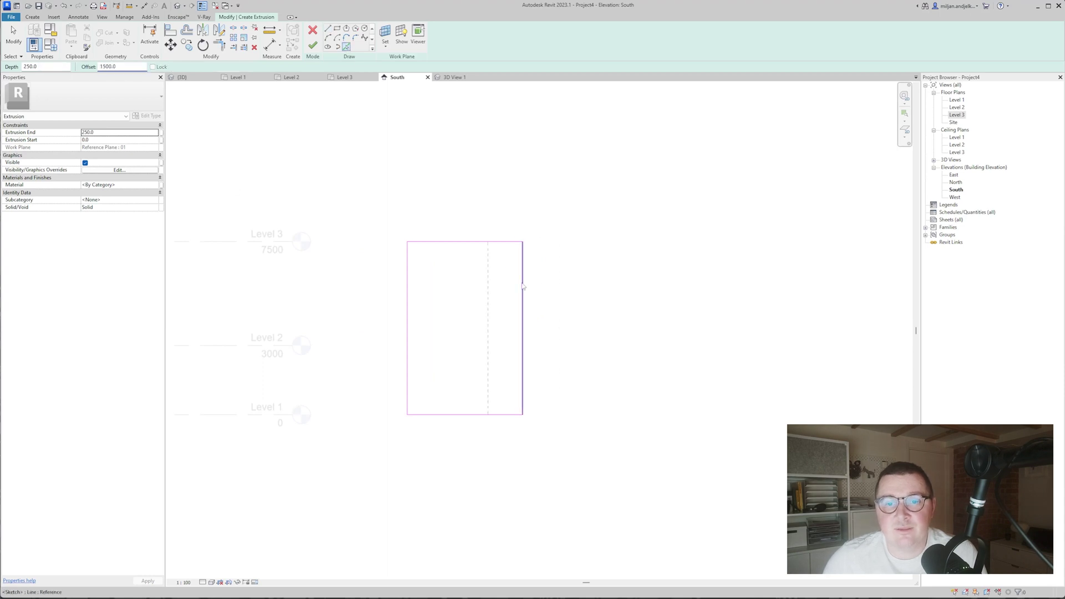
# - With offset 0, add a sketch line along Level 2 and draw a diagonal from its left-edge intersection to the inner vertical line's top end
pyautogui.doubleClick(122, 67)
pyautogui.write('0')
pyautogui.click(327, 28)
pyautogui.click(441, 346)
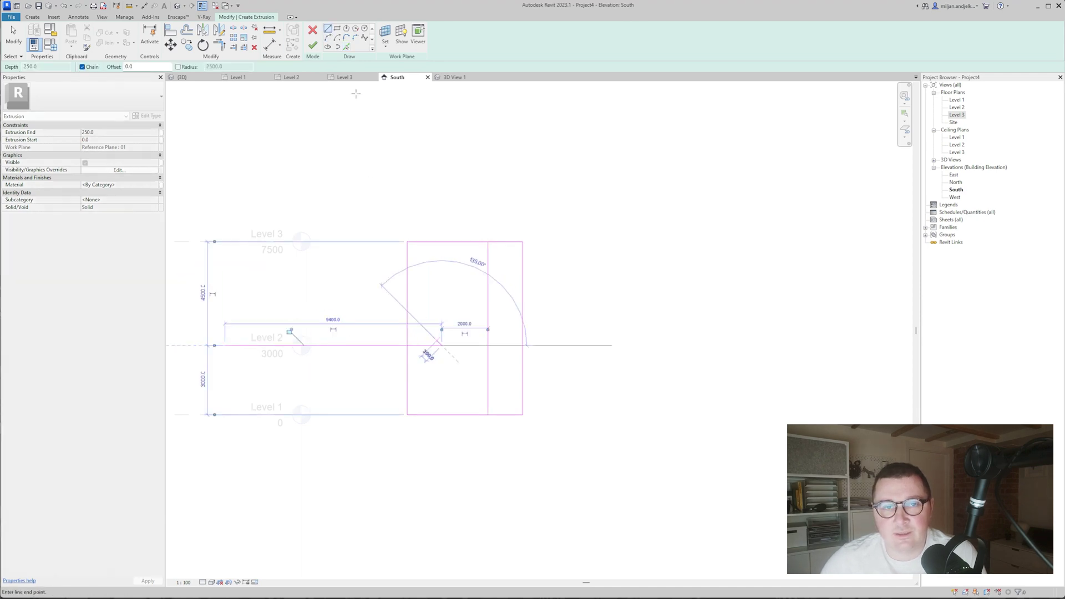
pyautogui.press('Escape')
pyautogui.click(407, 345)
pyautogui.click(488, 242)
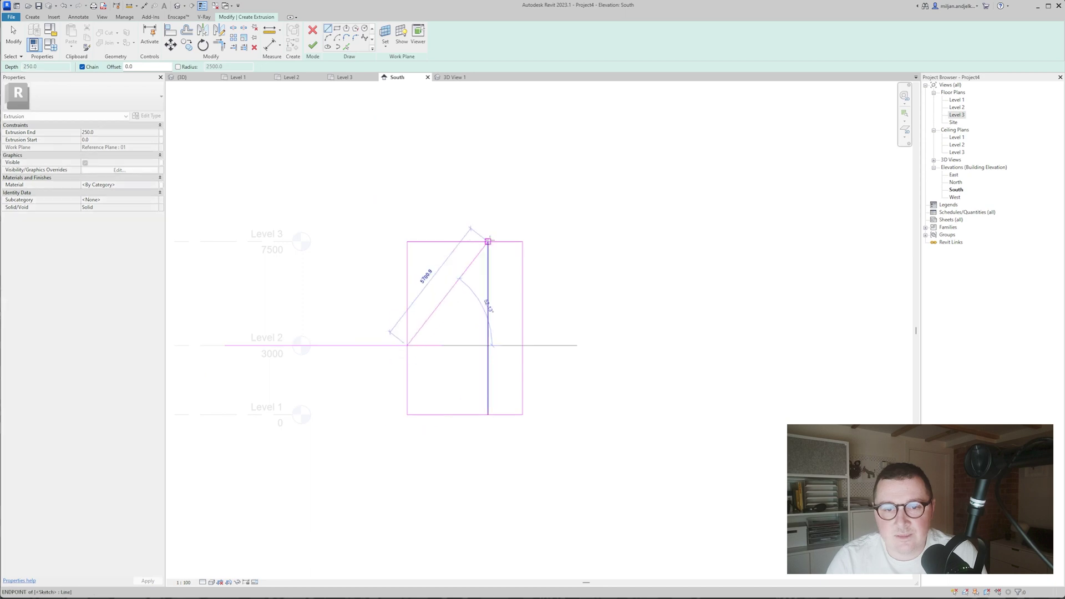
# - Offset the diagonal line and the rectangle's left edge 300 mm inward, removing the stray copy outside the left edge
pyautogui.click(346, 47)
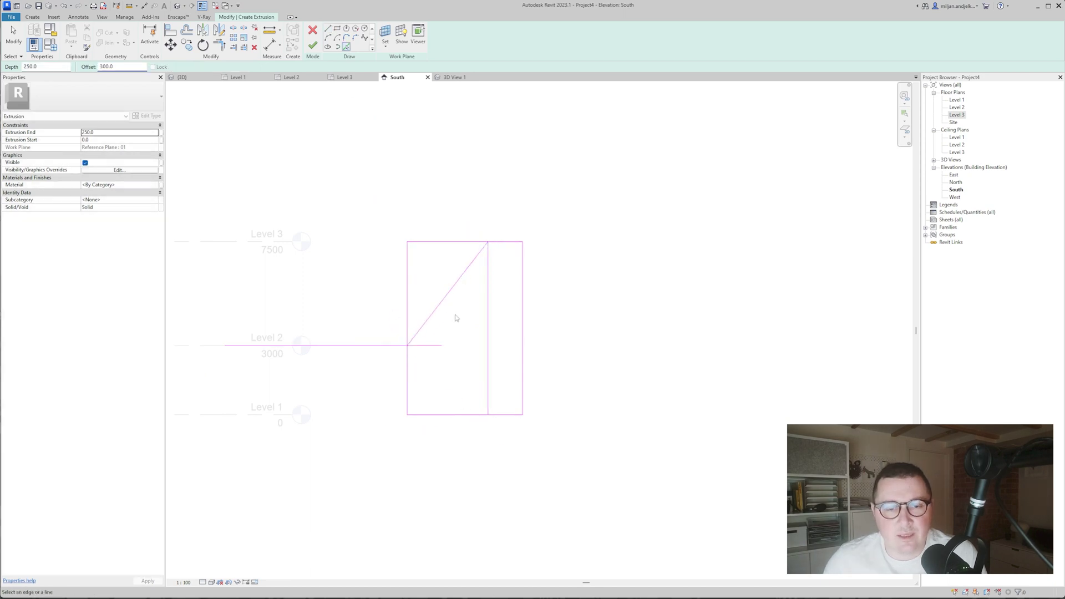
pyautogui.click(430, 327)
pyautogui.click(411, 352)
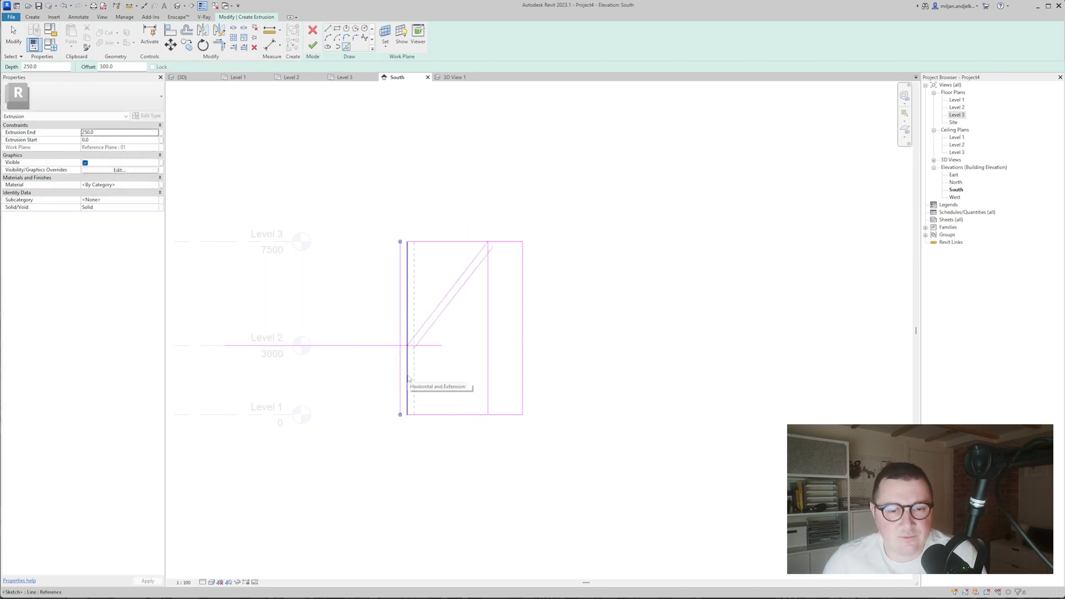
pyautogui.press('Escape')
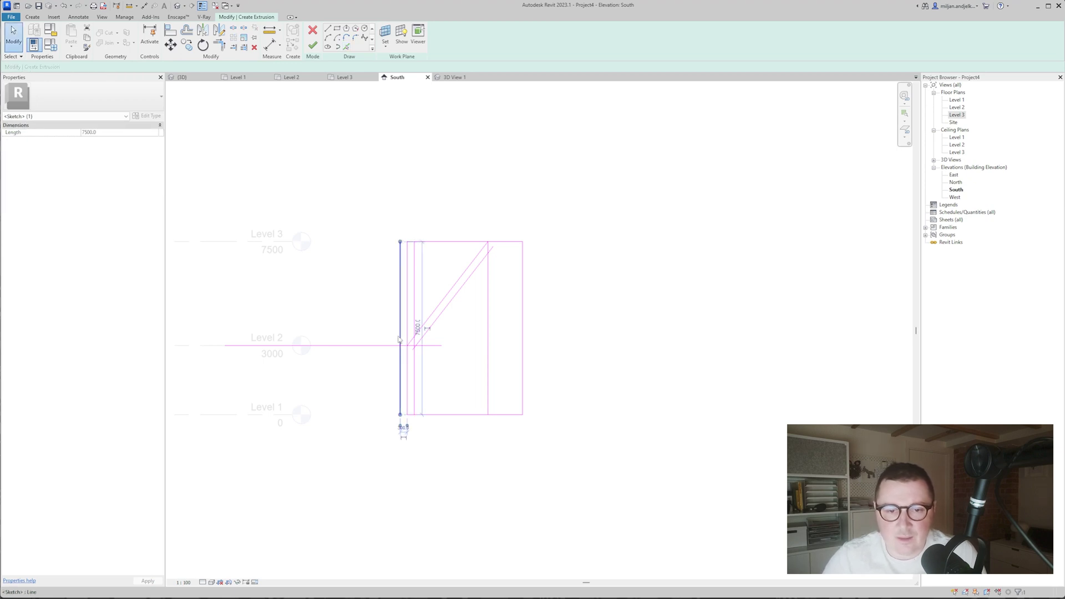
pyautogui.scroll(-1, 494, 335)
pyautogui.moveTo(370, 345); pyautogui.dragTo(658, 370, button='middle')
pyautogui.scroll(2, 398, 308)
pyautogui.scroll(-1, 414, 310)
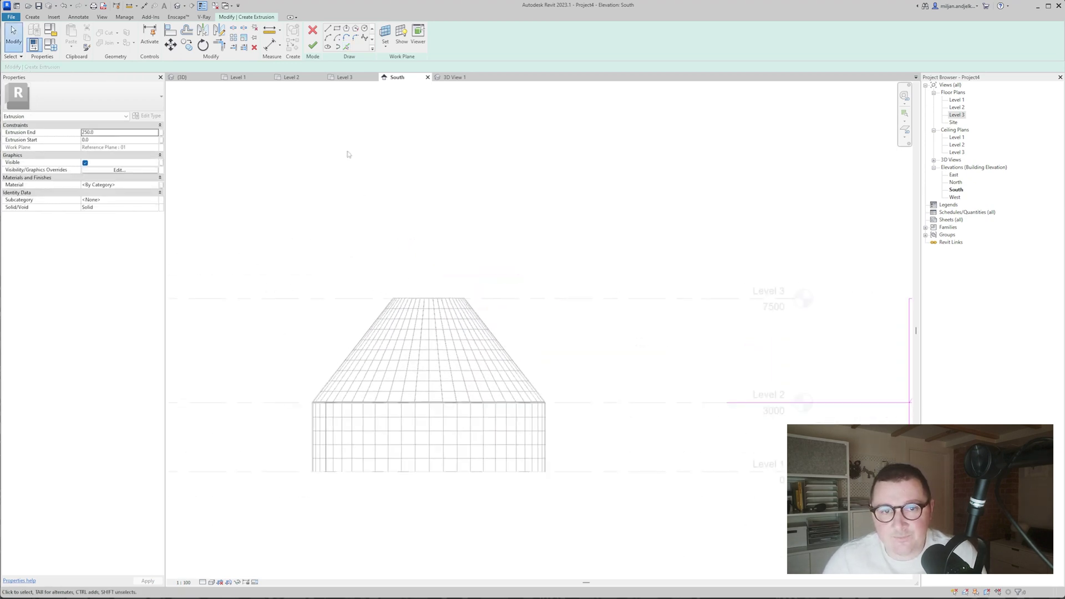
# - Compare the interior perspective view with the reference photo of the library's ribbed interior
pyautogui.click(454, 77)
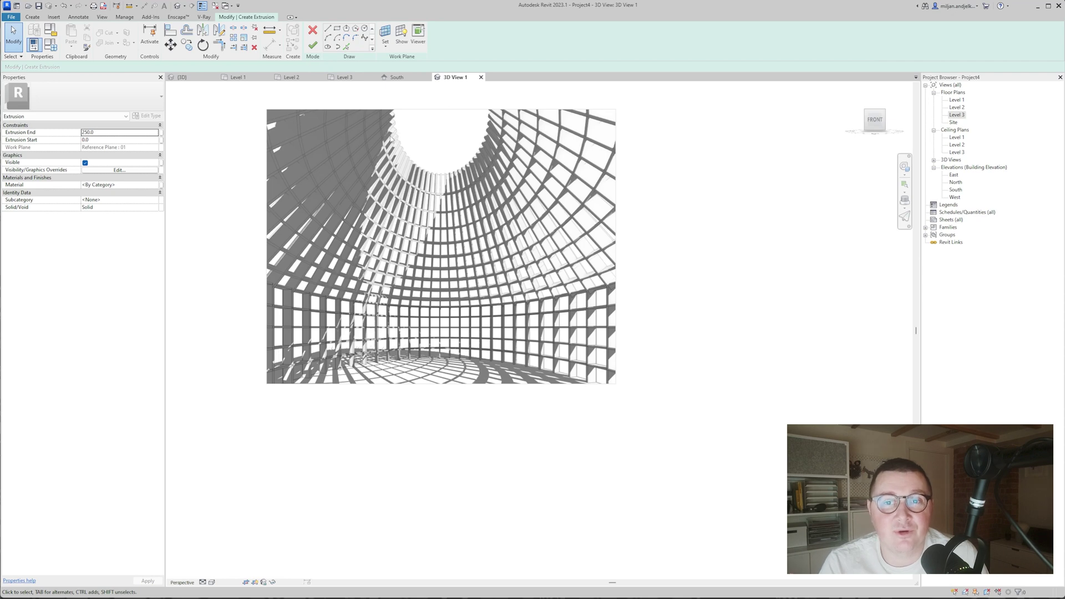
pyautogui.scroll(-2, 451, 197)
pyautogui.hotkey('alt', 'Tab')
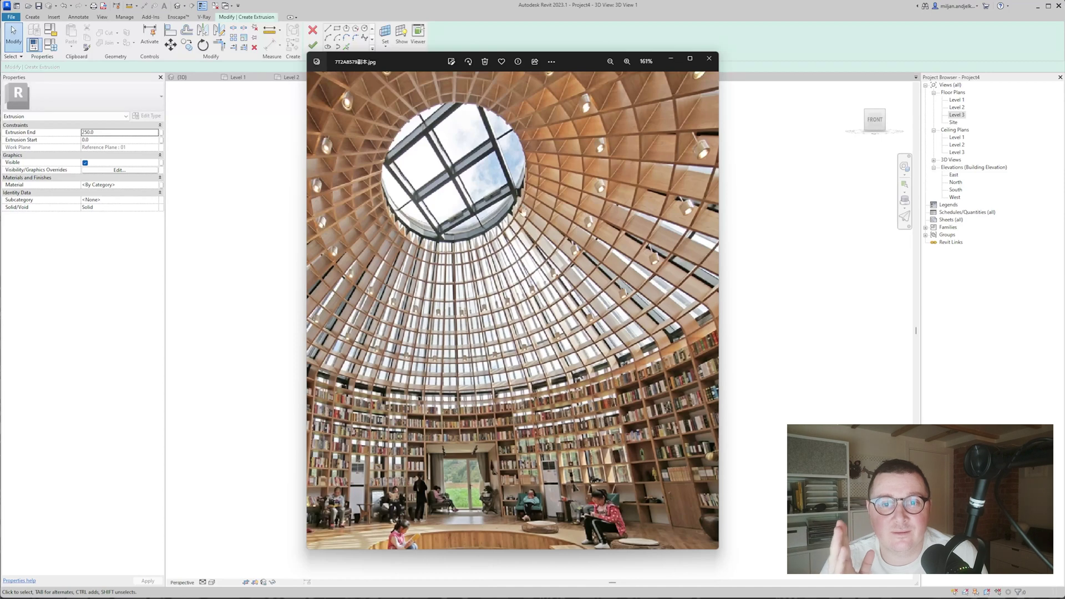
pyautogui.hotkey('alt', 'Tab')
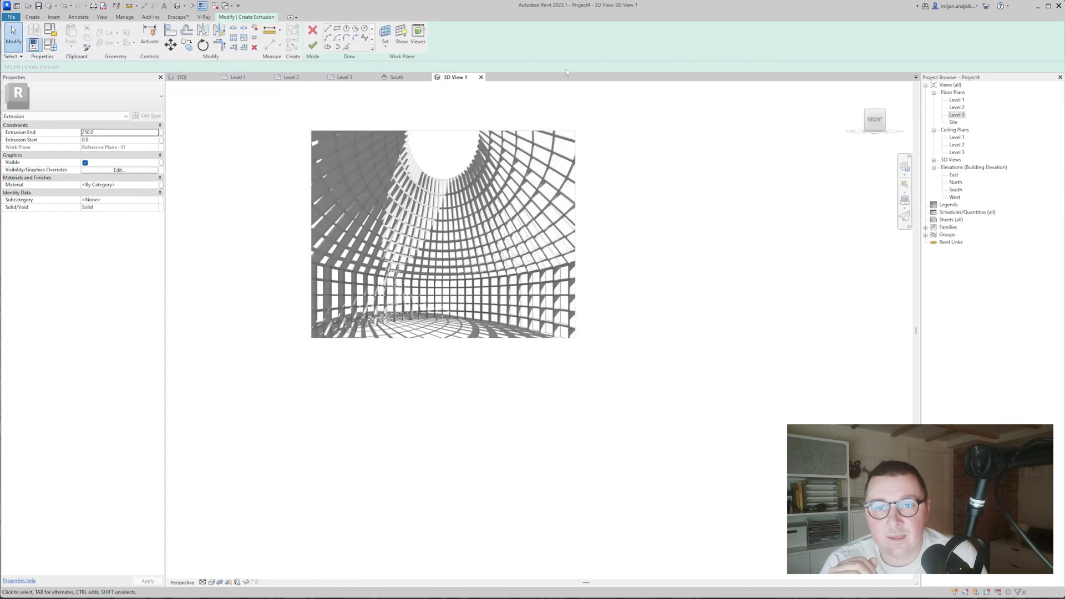
# - In the South elevation, trim the sketch lines into a closed bent profile following wall and roof, and delete the leftover lines
pyautogui.click(411, 78)
pyautogui.moveTo(634, 261); pyautogui.dragTo(421, 216, button='middle')
pyautogui.moveTo(681, 275); pyautogui.dragTo(492, 242, button='middle')
pyautogui.scroll(3, 619, 248)
pyautogui.press('t')
pyautogui.press('r')
pyautogui.click(564, 223)
pyautogui.click(566, 216)
pyautogui.click(555, 238)
pyautogui.click(437, 427)
pyautogui.click(425, 418)
pyautogui.click(431, 372)
pyautogui.click(437, 500)
pyautogui.click(432, 506)
pyautogui.press('Escape')
pyautogui.moveTo(395, 407); pyautogui.dragTo(361, 366)
pyautogui.press('Delete')
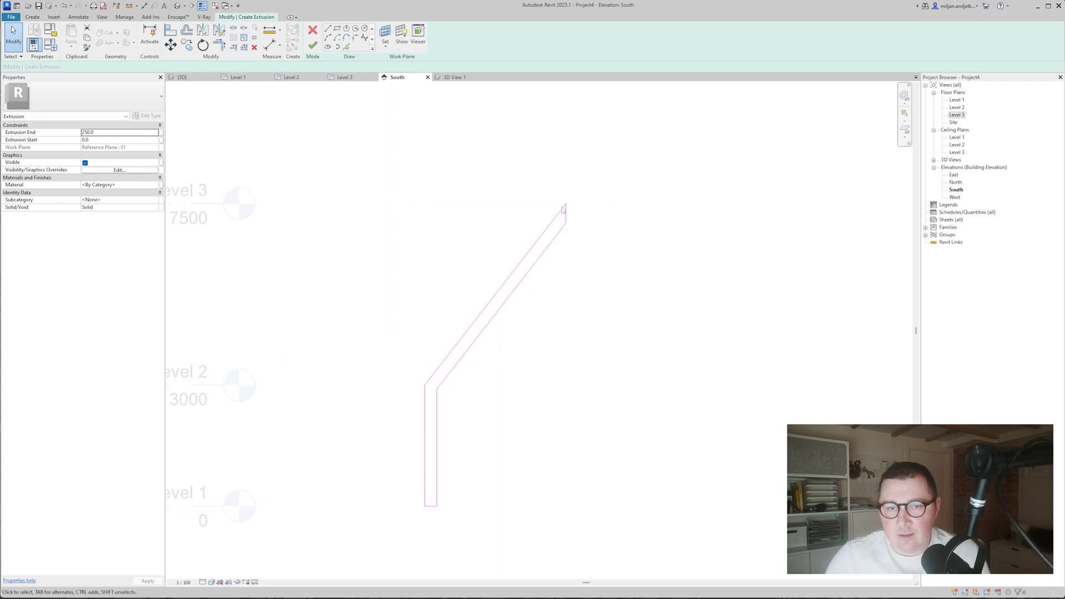
# - Fillet the profile's inner corner between the vertical and diagonal lines with a fixed radius of 1000 mm
pyautogui.click(356, 38)
pyautogui.click(108, 67)
pyautogui.moveTo(158, 68); pyautogui.dragTo(134, 72)
pyautogui.write('1000')
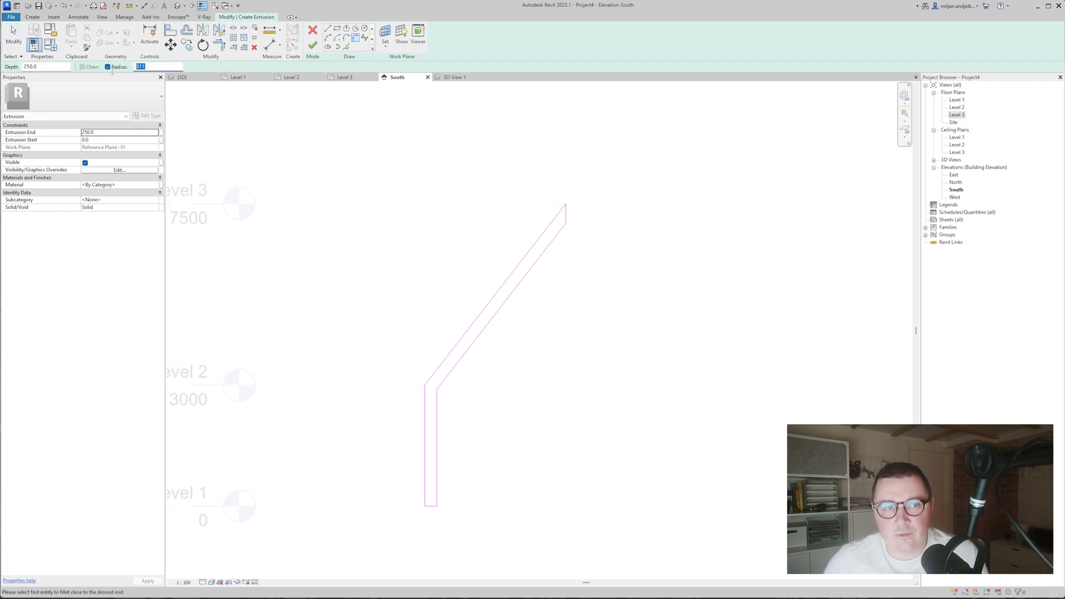
pyautogui.click(438, 444)
pyautogui.click(475, 335)
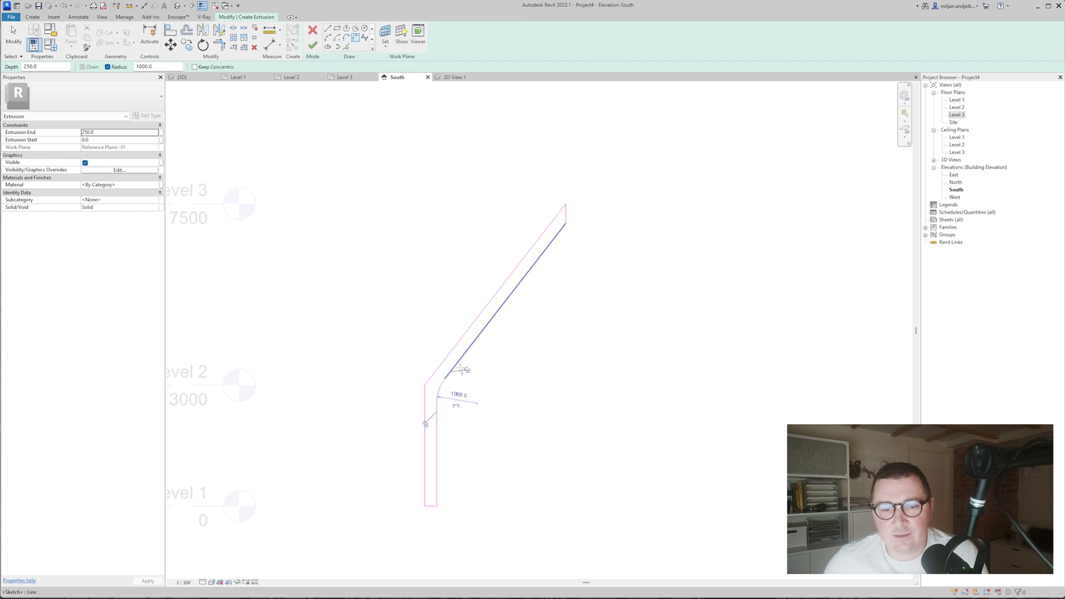
# - Offset the fillet arc 300 mm to the outer side and trim the outer lines to it
pyautogui.click(347, 47)
pyautogui.doubleClick(121, 66)
pyautogui.write('300')
pyautogui.click(437, 395)
pyautogui.scroll(3, 432, 395)
pyautogui.press('t')
pyautogui.press('r')
pyautogui.scroll(-3, 438, 377)
pyautogui.press('Escape')
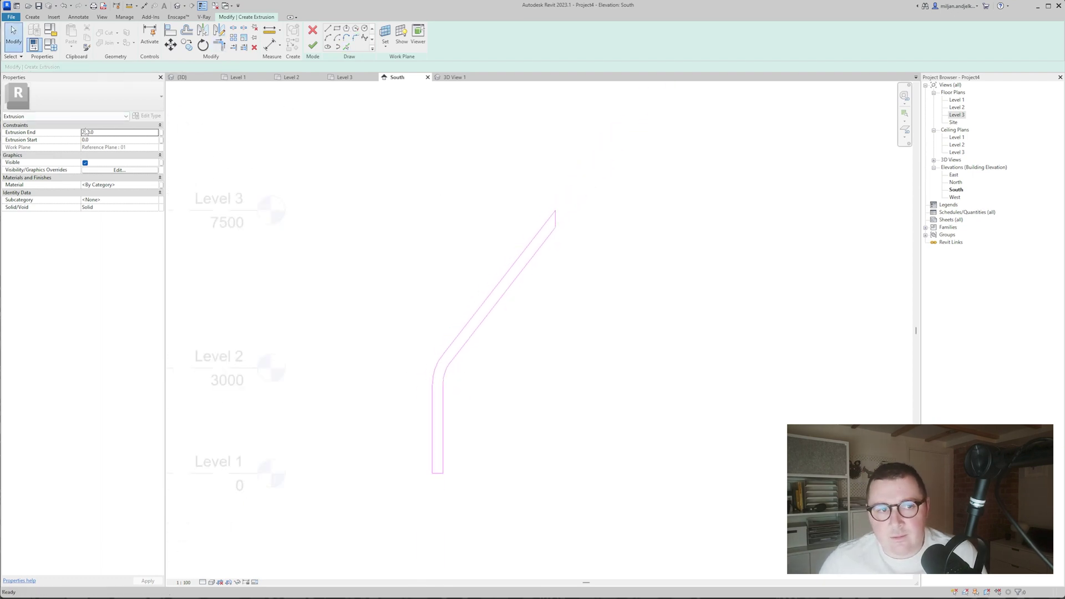
# - Set the extrusion end to 30 mm and the extrusion start to -30 mm
pyautogui.click(117, 135)
pyautogui.write('30')
pyautogui.click(112, 142)
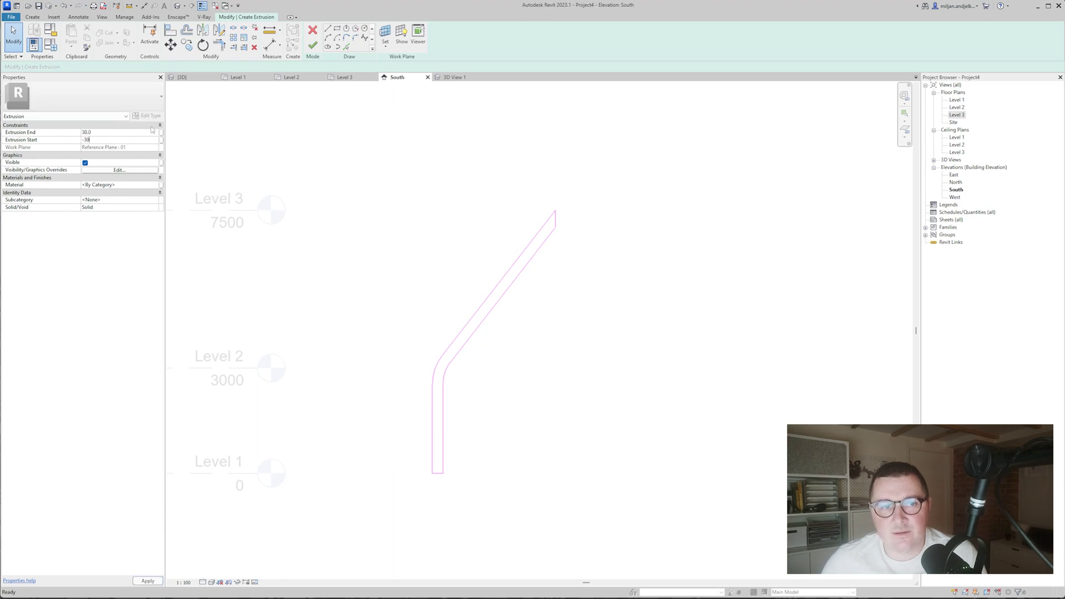
# - Finish the extrusion sketch and the in-place model, checking the rib in the 3D view
pyautogui.click(181, 78)
pyautogui.click(313, 45)
pyautogui.moveTo(517, 295); pyautogui.dragTo(547, 421, button='middle')
pyautogui.click(451, 173)
pyautogui.scroll(-1, 530, 213)
pyautogui.keyDown('shift'); pyautogui.moveTo(507, 244); pyautogui.dragTo(427, 262, button='middle'); pyautogui.keyUp('shift')
pyautogui.scroll(-3, 427, 261)
pyautogui.moveTo(656, 320); pyautogui.dragTo(533, 328, button='middle')
pyautogui.click(312, 45)
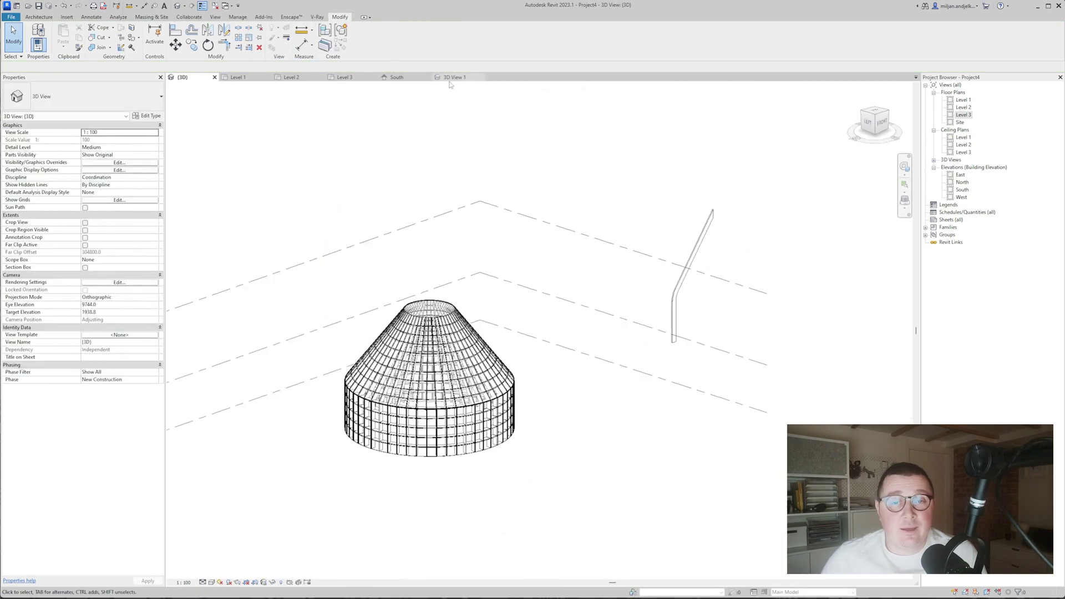
# - On Level 1, draw a horizontal 5000 mm detail line starting at the midpoint of the rib's outer end edge
pyautogui.click(242, 78)
pyautogui.scroll(7, 684, 347)
pyautogui.press('d')
pyautogui.press('l')
pyautogui.scroll(1, 249, 272)
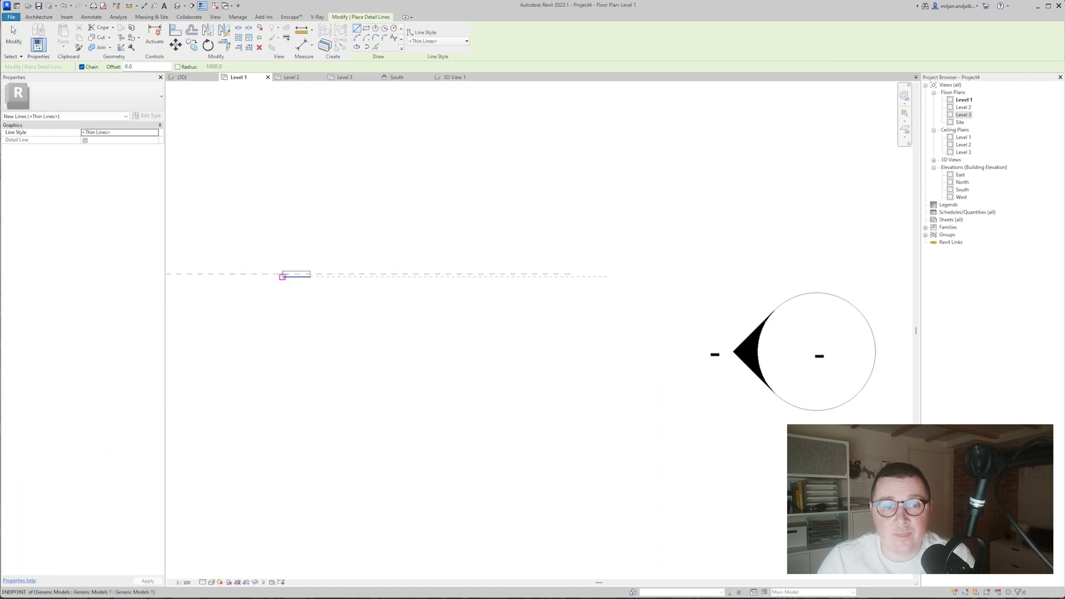
pyautogui.scroll(2, 283, 275)
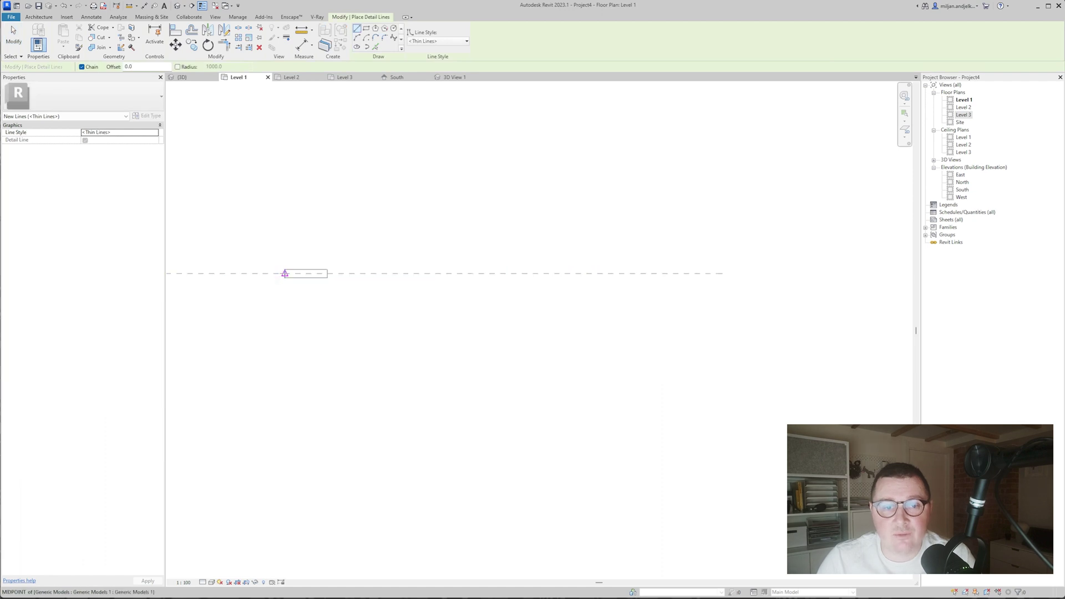
pyautogui.click(285, 273)
pyautogui.write('5000')
pyautogui.press('Return')
pyautogui.scroll(-4, 555, 283)
pyautogui.press('Escape')
pyautogui.press('Escape')
# - Move the nearby elevation marker farther away from the rib and the detail line
pyautogui.moveTo(585, 328)
pyautogui.mouseDown()
pyautogui.moveTo(520, 288)
pyautogui.moveTo(815, 294)
pyautogui.mouseUp()
pyautogui.scroll(-2, 524, 297)
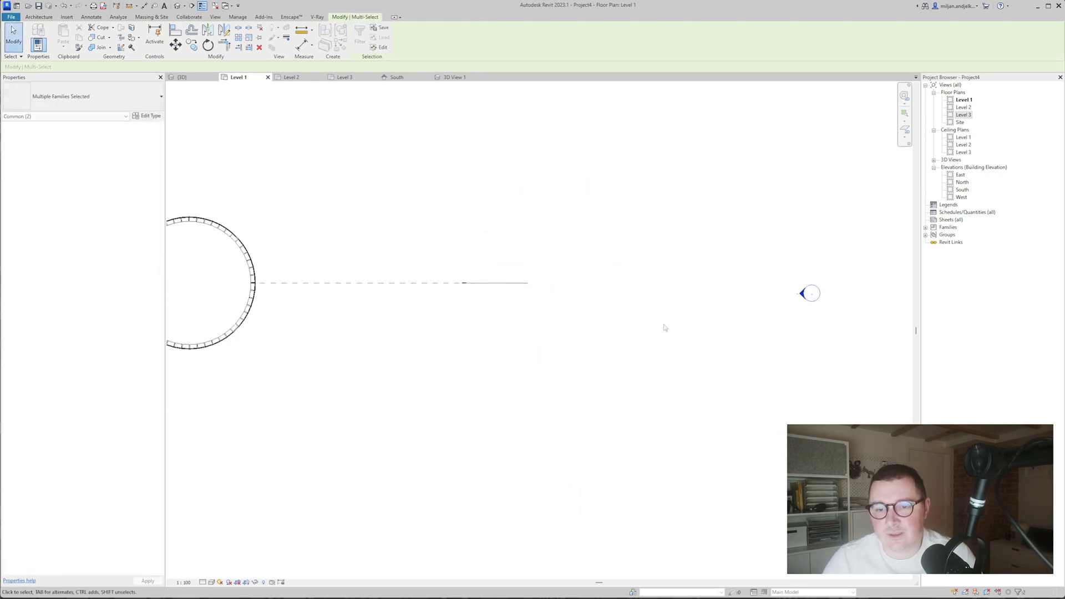
pyautogui.press('Escape')
# - Rotate a copy of the detail line 15° about its far end, upward from the original
pyautogui.scroll(2, 500, 281)
pyautogui.scroll(3, 511, 288)
pyautogui.click(511, 287)
pyautogui.press('r')
pyautogui.press('o')
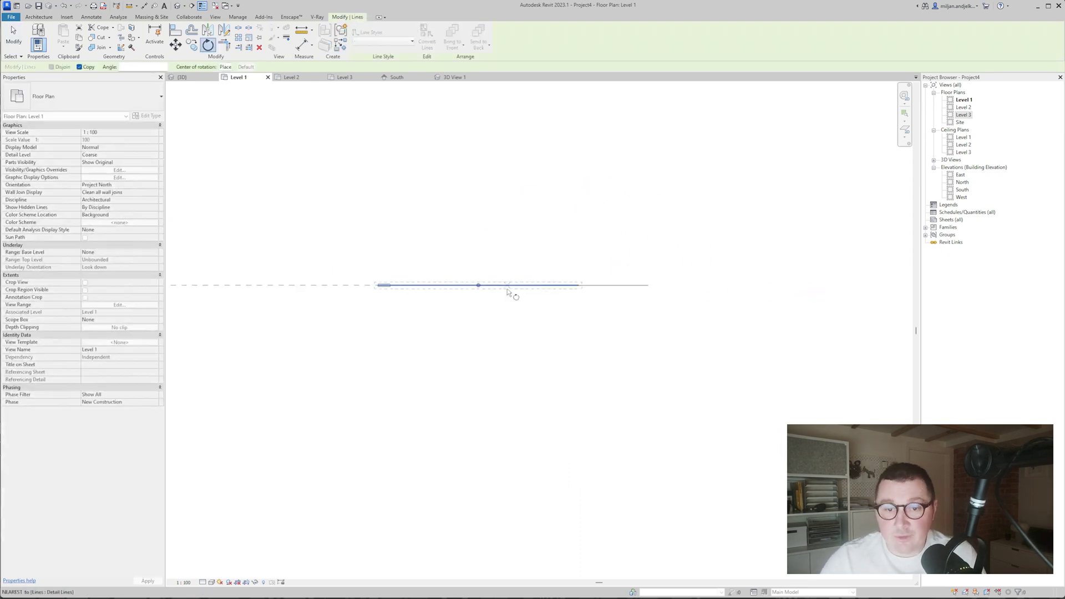
pyautogui.press('space')
pyautogui.click(578, 285)
pyautogui.click(448, 270)
pyautogui.click(487, 259)
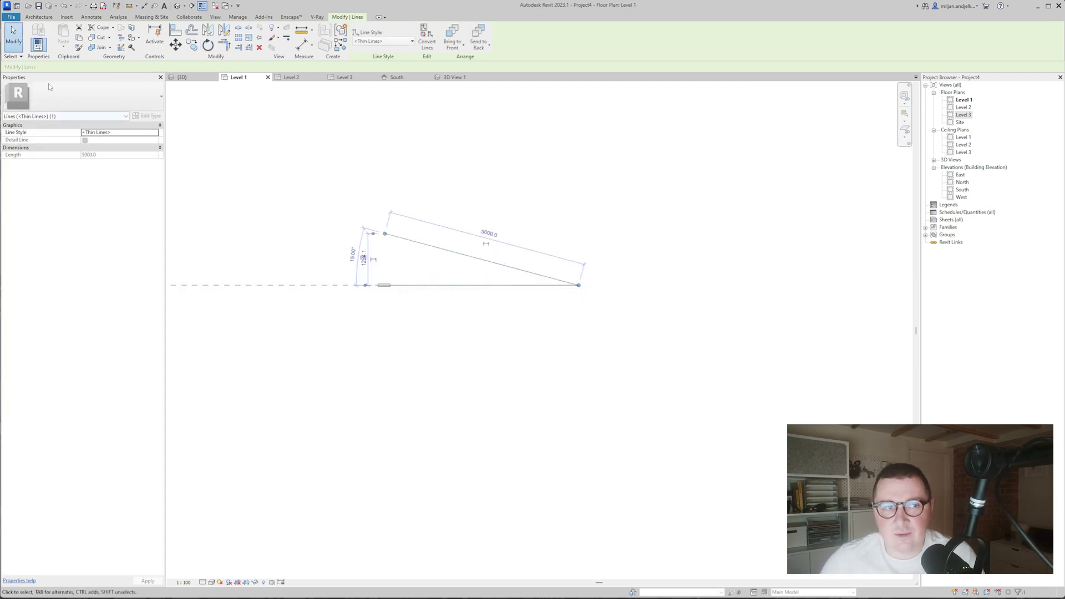
pyautogui.press('Escape')
# - Try a grouped radial array of the rib with 10 items, centred on the shared endpoint of the detail lines
pyautogui.scroll(2, 371, 277)
pyautogui.moveTo(335, 281); pyautogui.dragTo(455, 335)
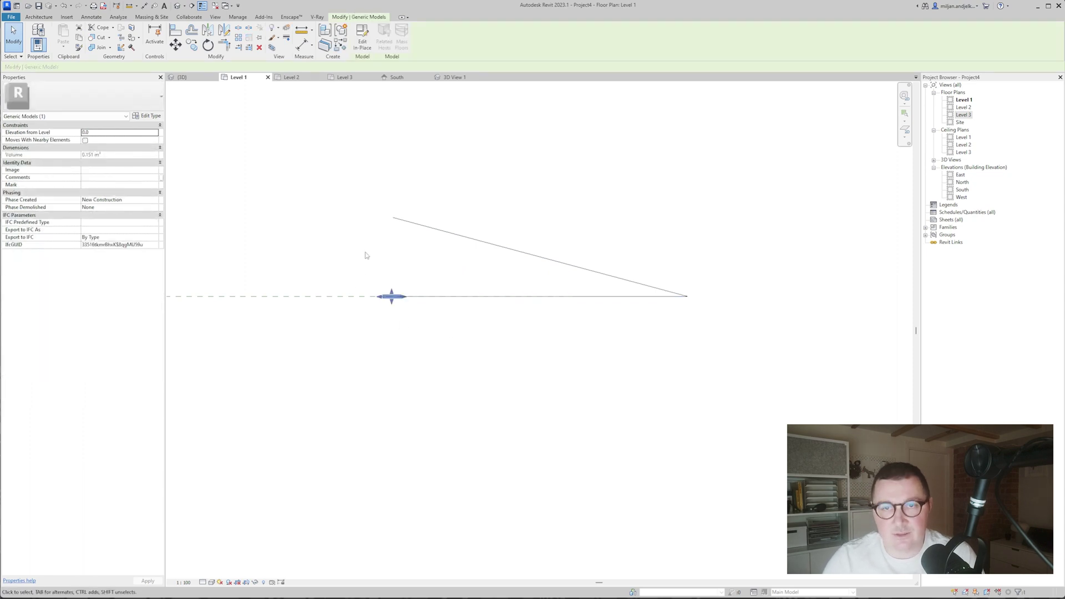
pyautogui.click(238, 37)
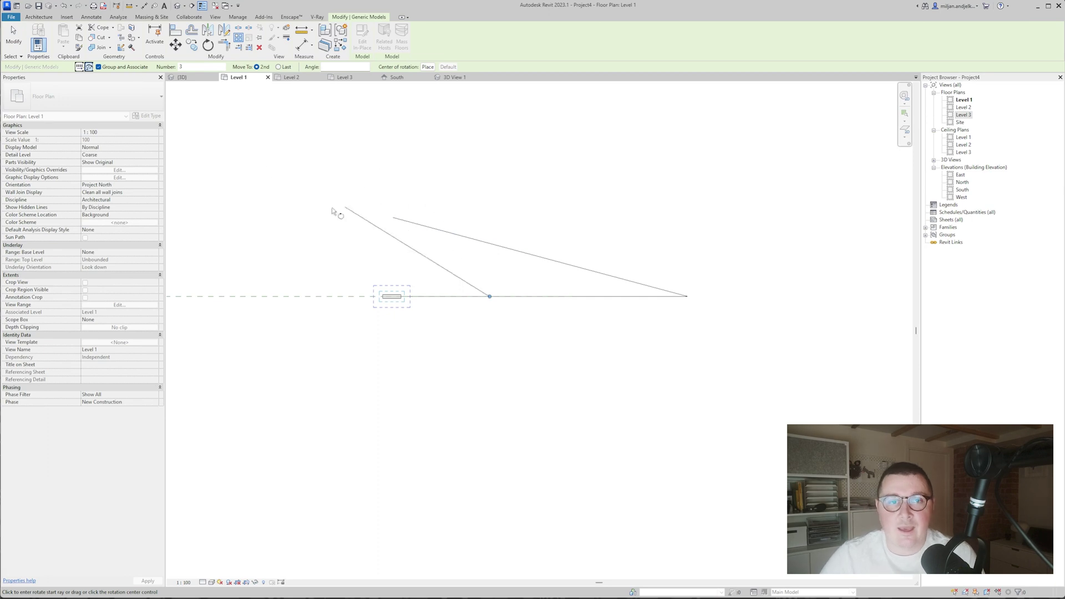
pyautogui.click(426, 67)
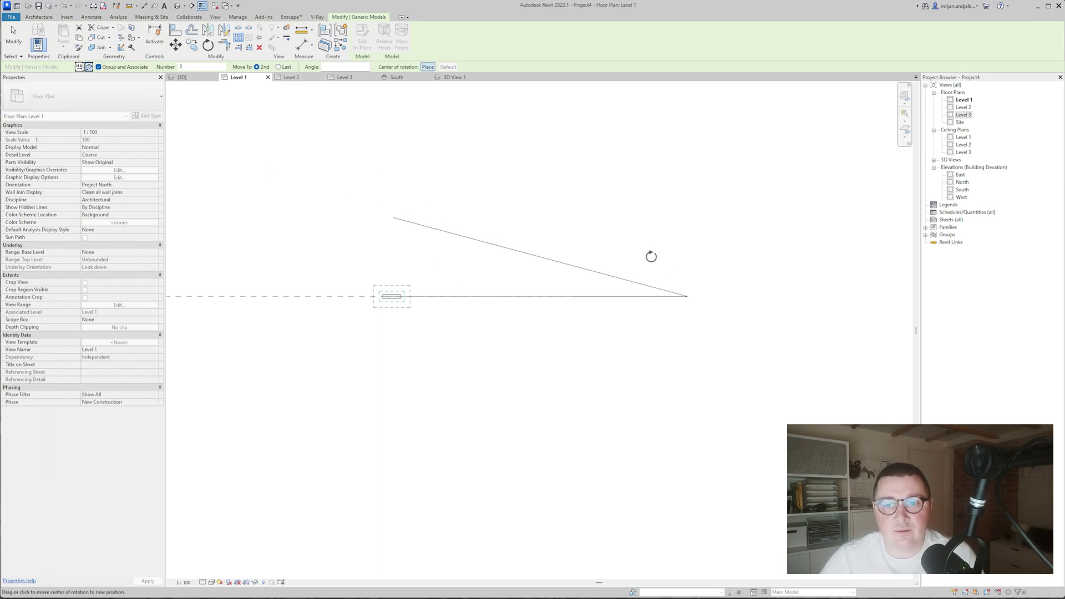
pyautogui.click(688, 297)
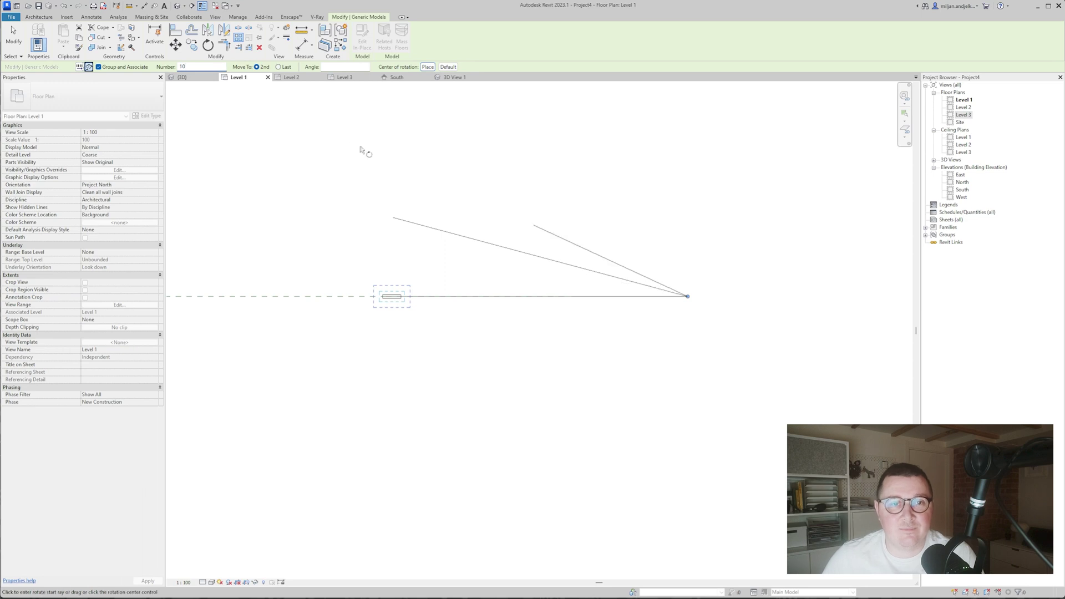
pyautogui.click(465, 297)
pyautogui.click(467, 237)
pyautogui.scroll(-4, 456, 278)
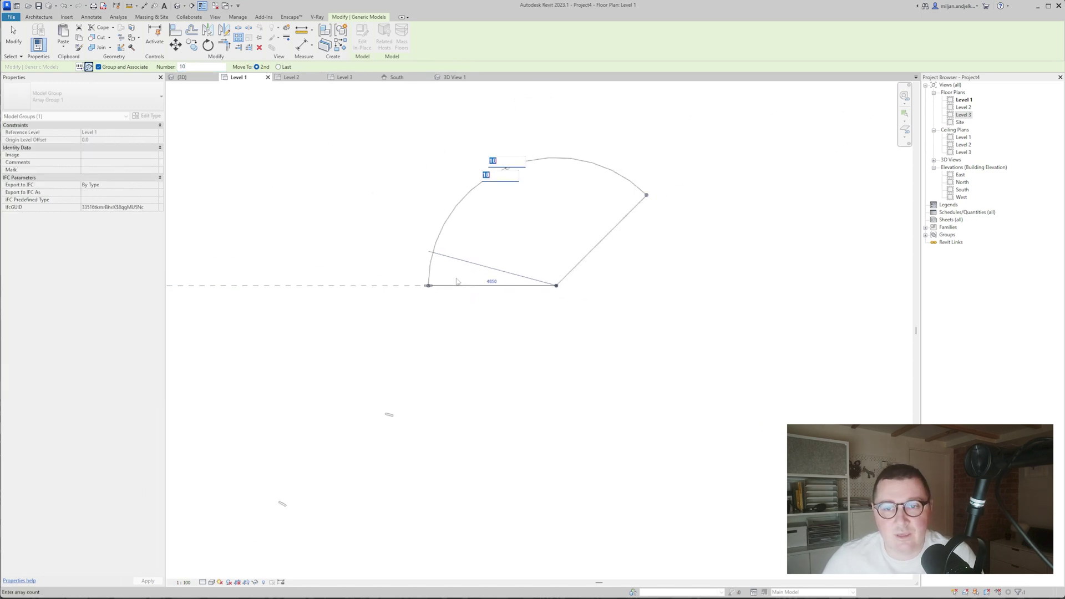
pyautogui.scroll(-1, 435, 242)
pyautogui.press('Return')
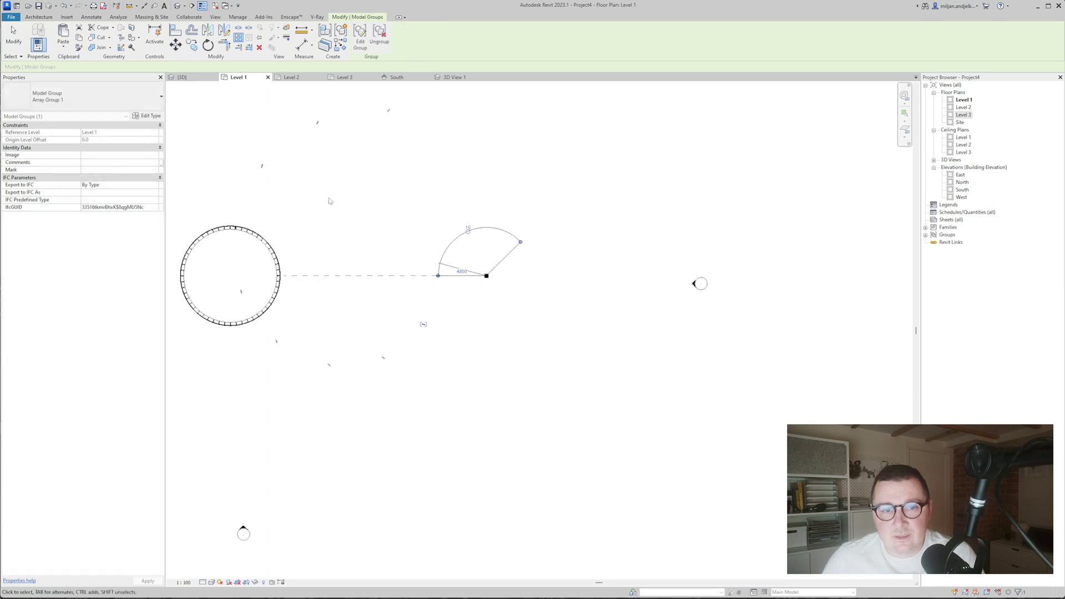
# - Inspect the arrayed ribs in the 3D view and remove the array
pyautogui.click(189, 77)
pyautogui.moveTo(561, 341)
pyautogui.keyDown('shift'); pyautogui.mouseDown(button='middle')
pyautogui.moveTo(389, 338)
pyautogui.moveTo(574, 344)
pyautogui.mouseUp(button='middle'); pyautogui.keyUp('shift')
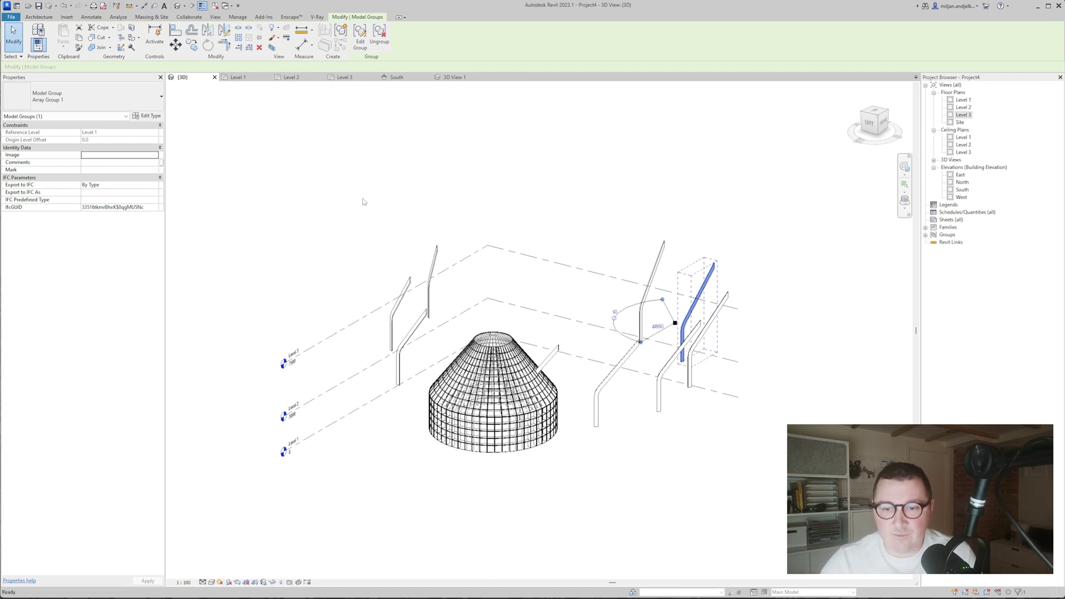
pyautogui.press('Delete')
# - On Level 1, rotate a copy of the rib 15° about the detail lines' shared endpoint and inspect it in 3D
pyautogui.click(244, 80)
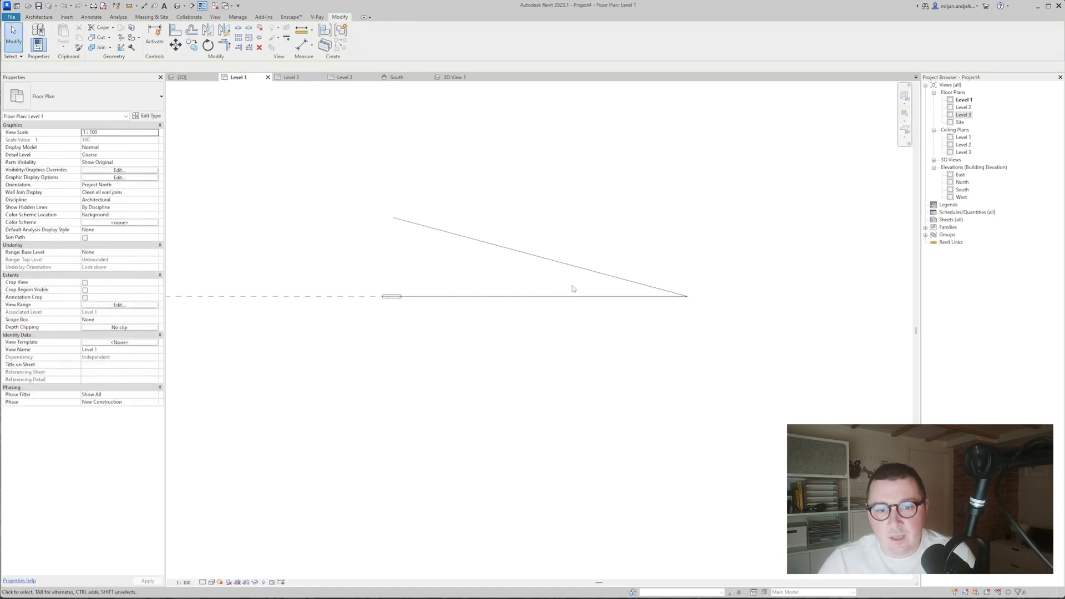
pyautogui.click(393, 302)
pyautogui.press('r')
pyautogui.press('o')
pyautogui.click(252, 67)
pyautogui.click(687, 297)
pyautogui.click(543, 296)
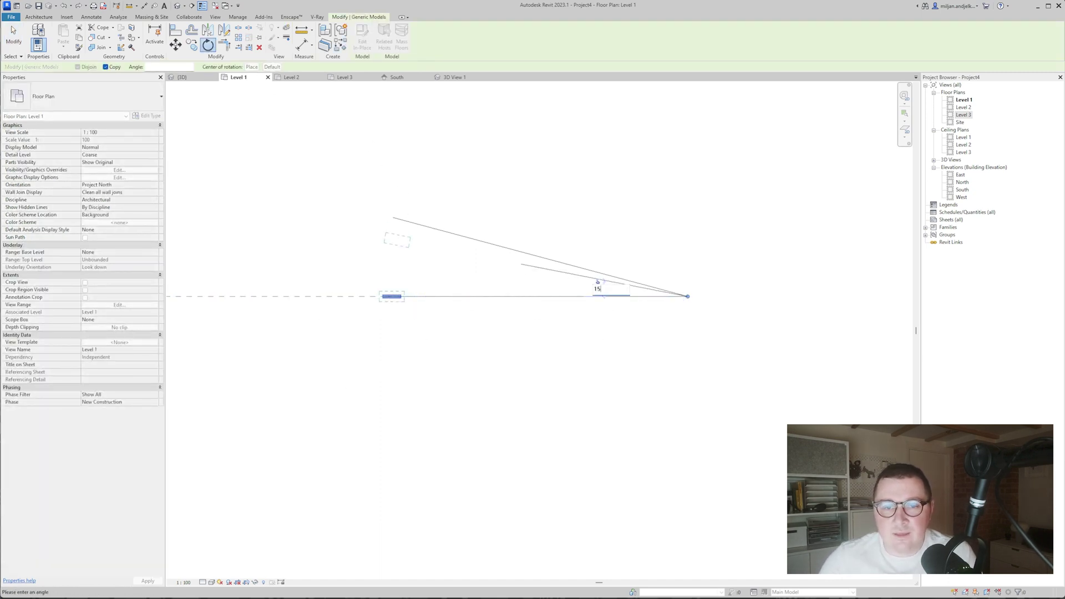
pyautogui.click(597, 273)
pyautogui.click(21, 40)
pyautogui.click(183, 79)
pyautogui.keyDown('shift'); pyautogui.moveTo(355, 288); pyautogui.dragTo(611, 316, button='middle'); pyautogui.keyUp('shift')
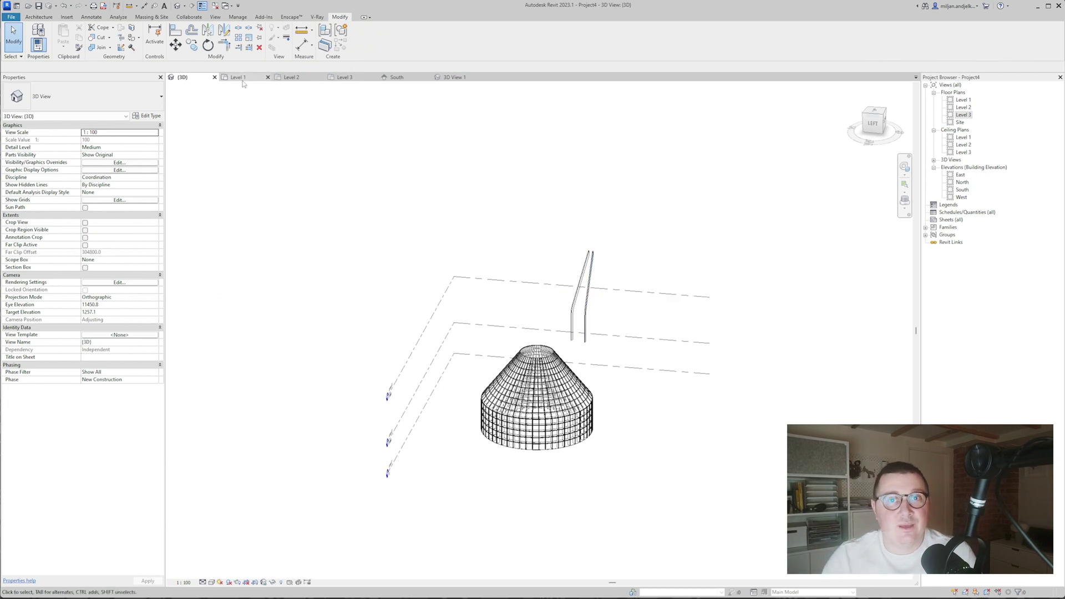
pyautogui.moveTo(406, 208); pyautogui.dragTo(389, 206, button='middle')
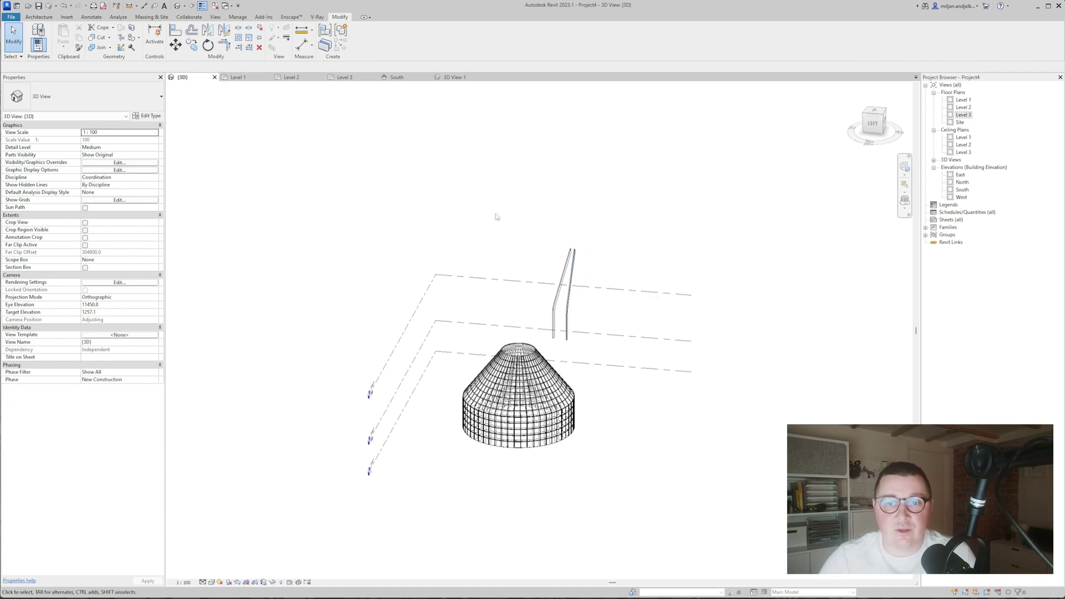
# - Delete both in-place ribs in the 3D view
pyautogui.click(569, 268)
pyautogui.press('Delete')
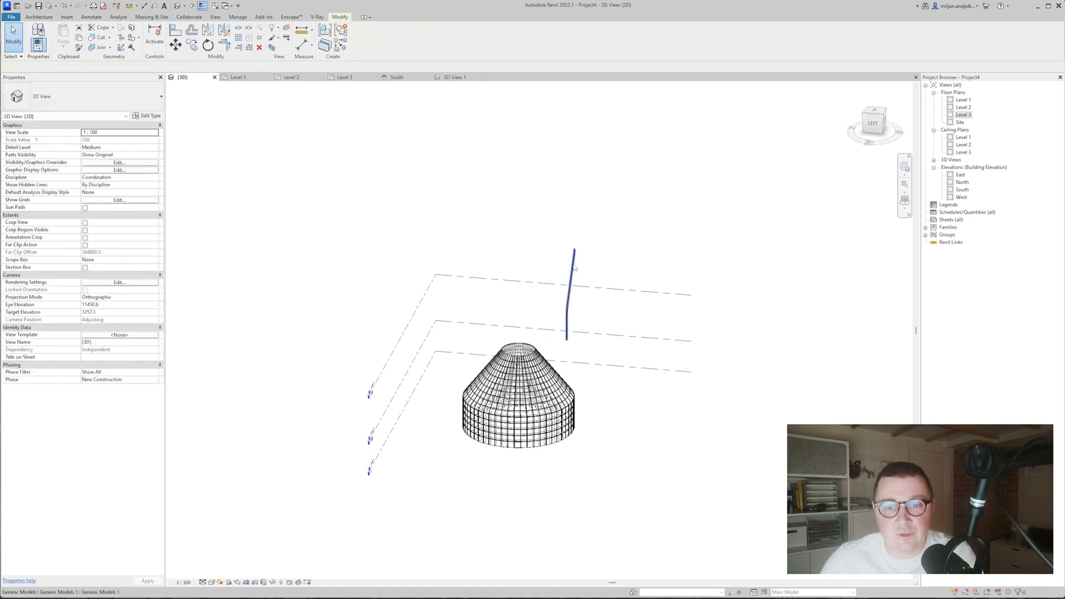
pyautogui.click(575, 268)
pyautogui.press('Delete')
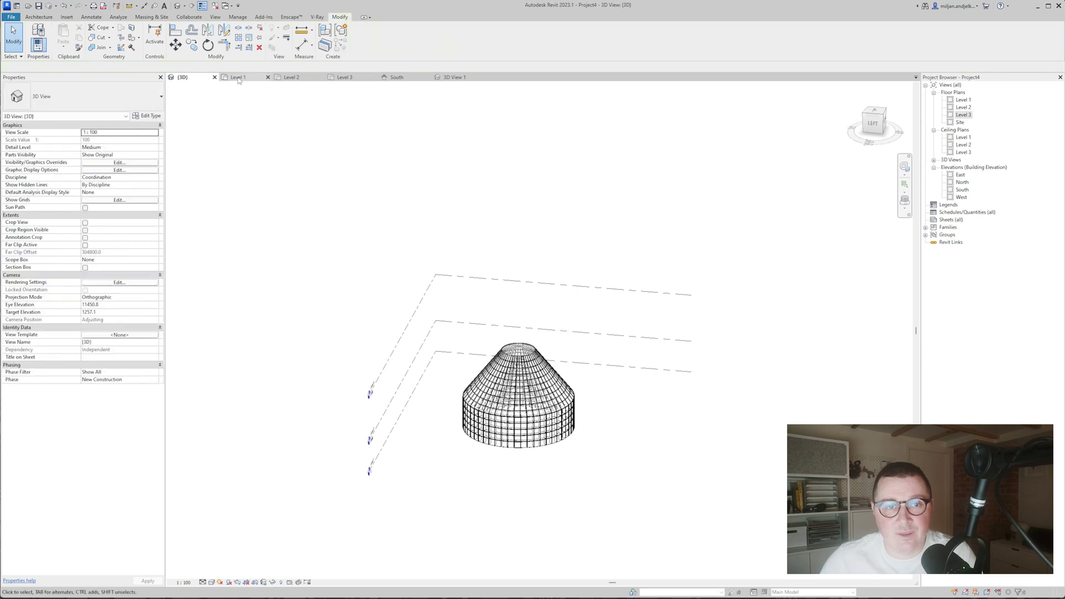
# - For a new wall on Level 1, duplicate Generic - 200mm as Generic - 60mm and set its structure thickness to 600 mm
pyautogui.click(239, 78)
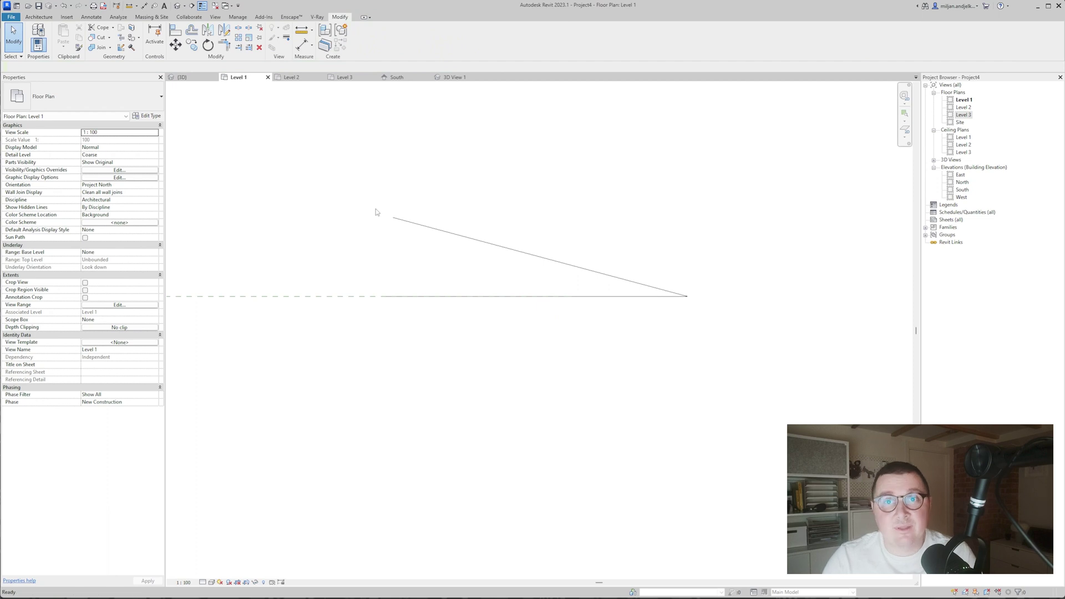
pyautogui.press('w')
pyautogui.press('a')
pyautogui.click(89, 97)
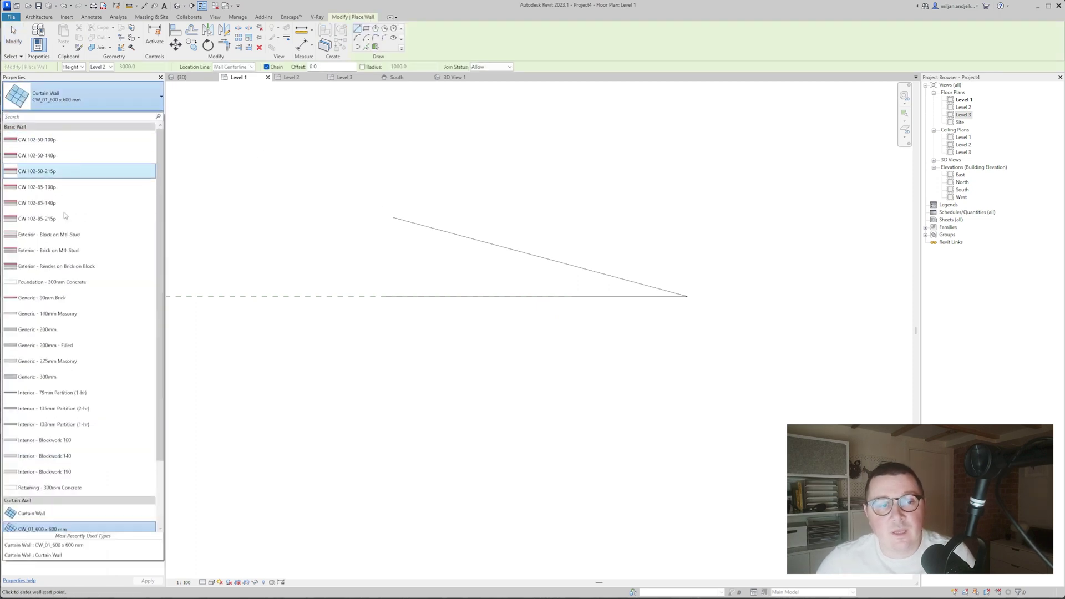
pyautogui.click(61, 330)
pyautogui.click(148, 116)
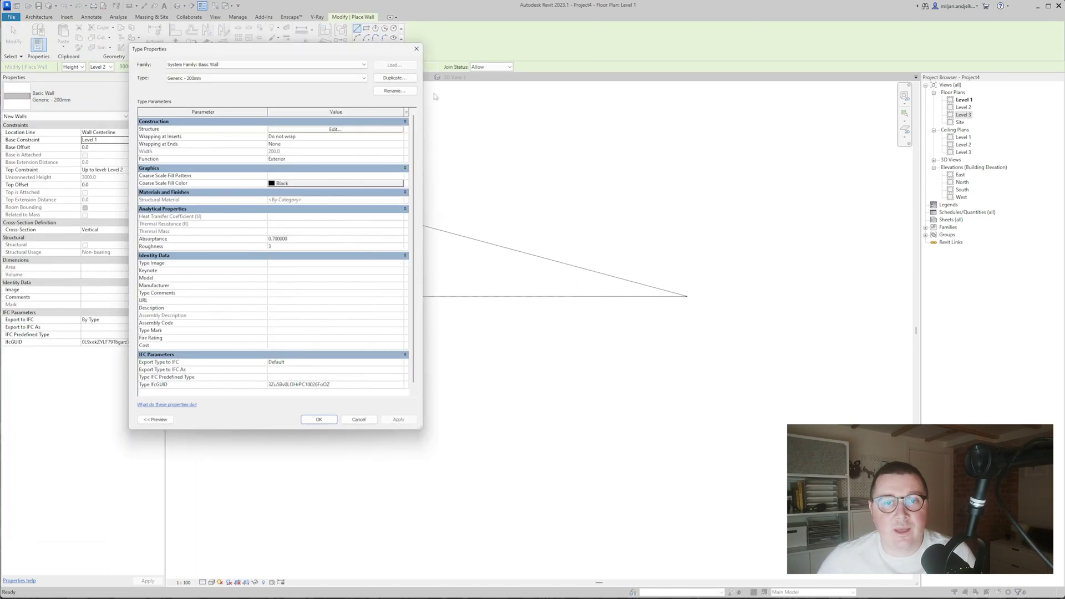
pyautogui.click(391, 78)
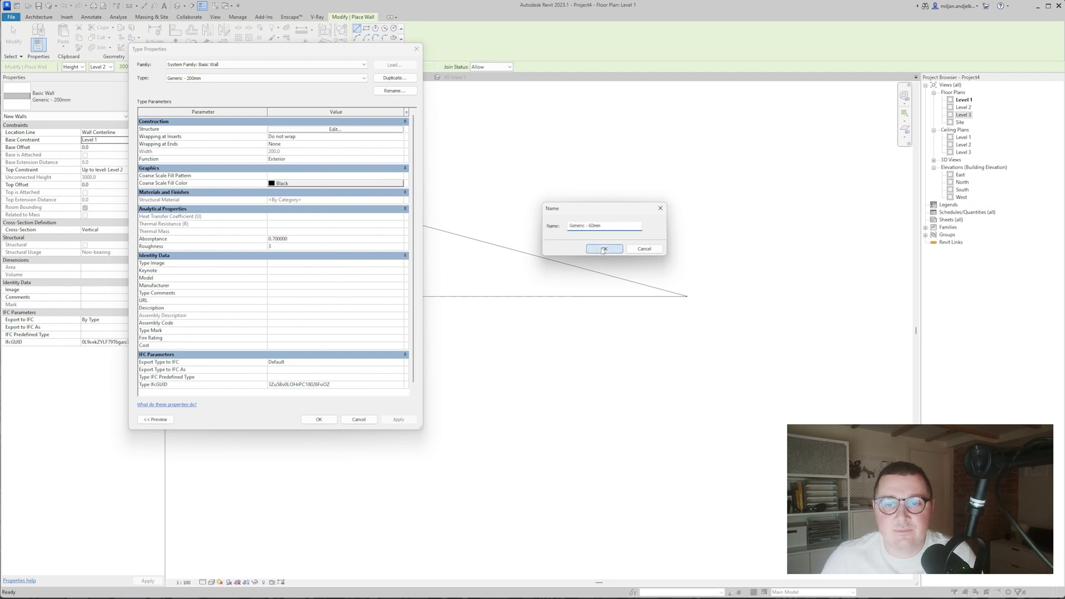
pyautogui.click(604, 249)
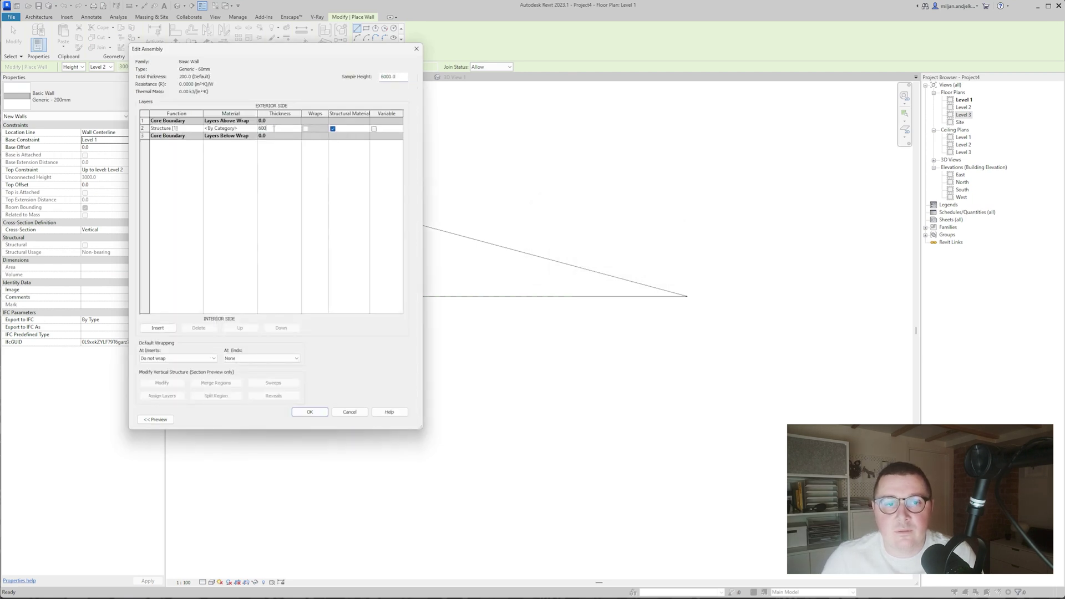
pyautogui.click(327, 415)
pyautogui.click(319, 419)
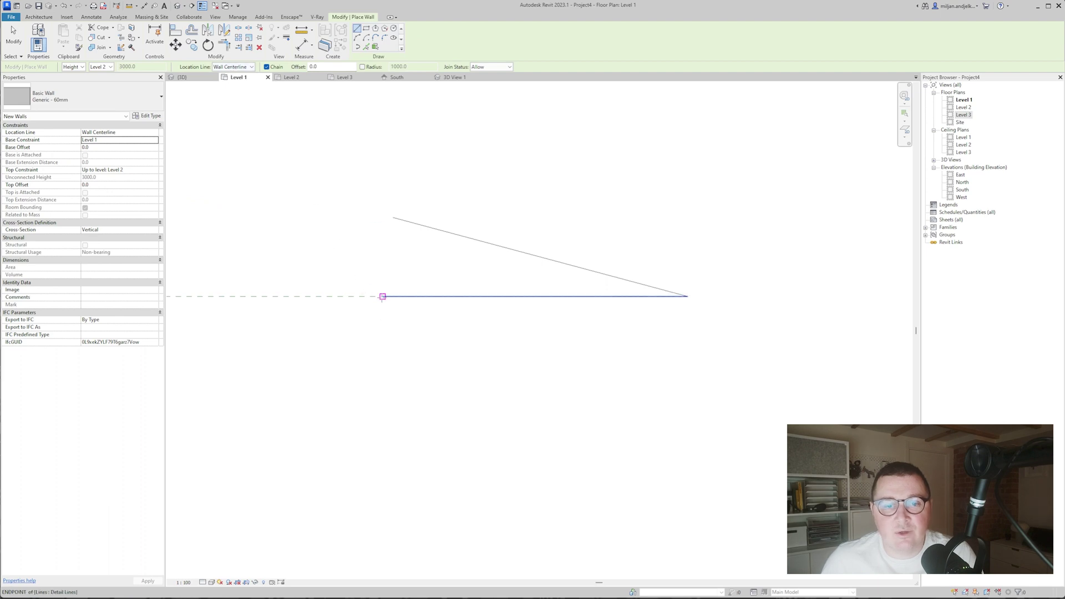
# - Draw a 5000 mm wall along the full length of the horizontal detail line, from Level 1 up to Level 2
pyautogui.click(381, 296)
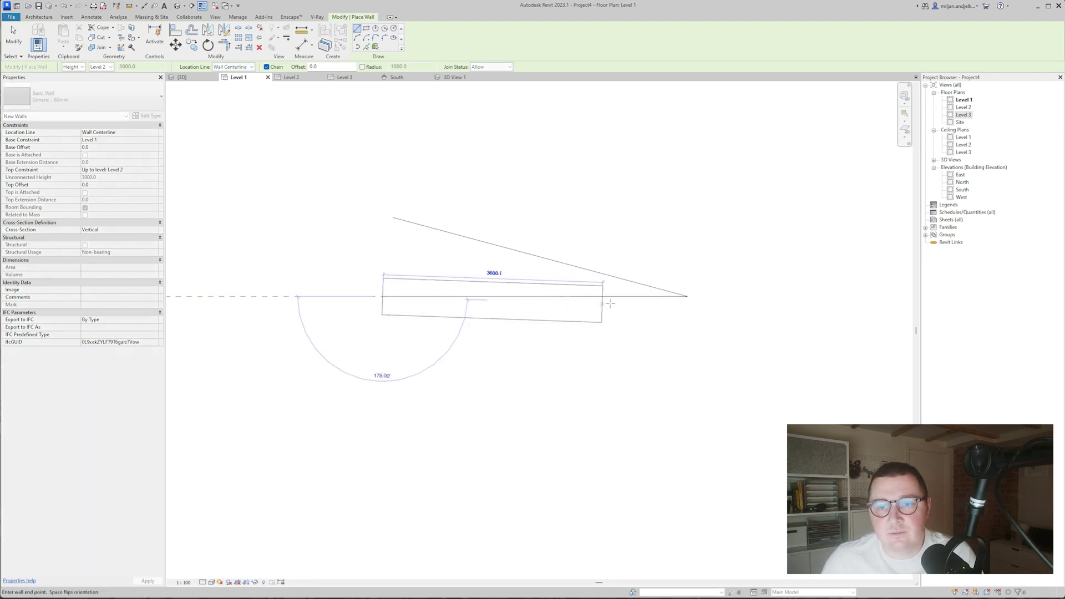
pyautogui.click(687, 296)
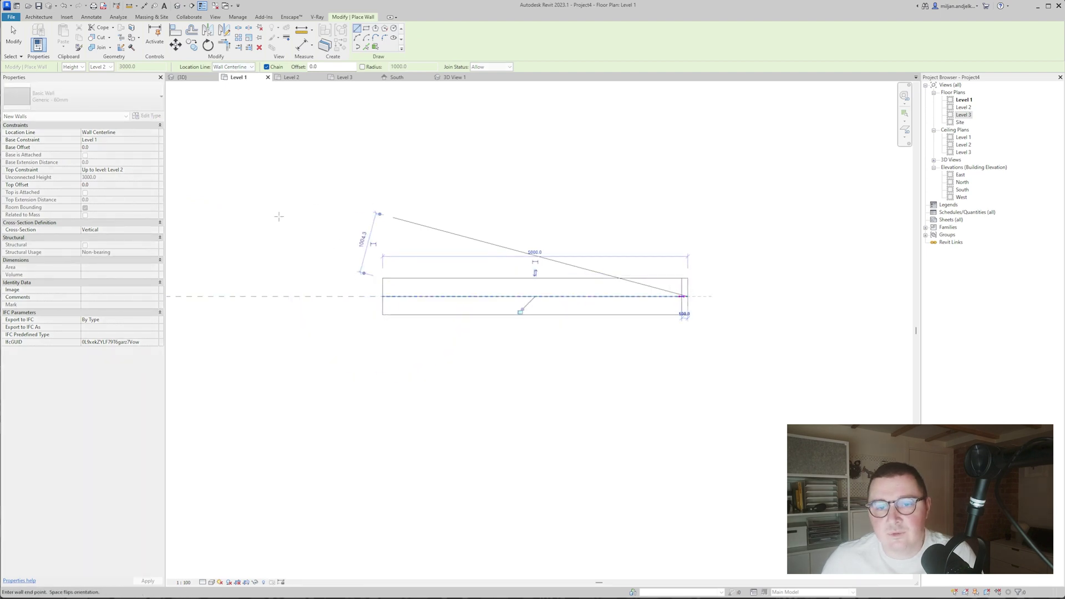
# - Set the structure thickness of the new wall's Generic - 60mm type to 60 mm
pyautogui.click(14, 37)
pyautogui.click(400, 285)
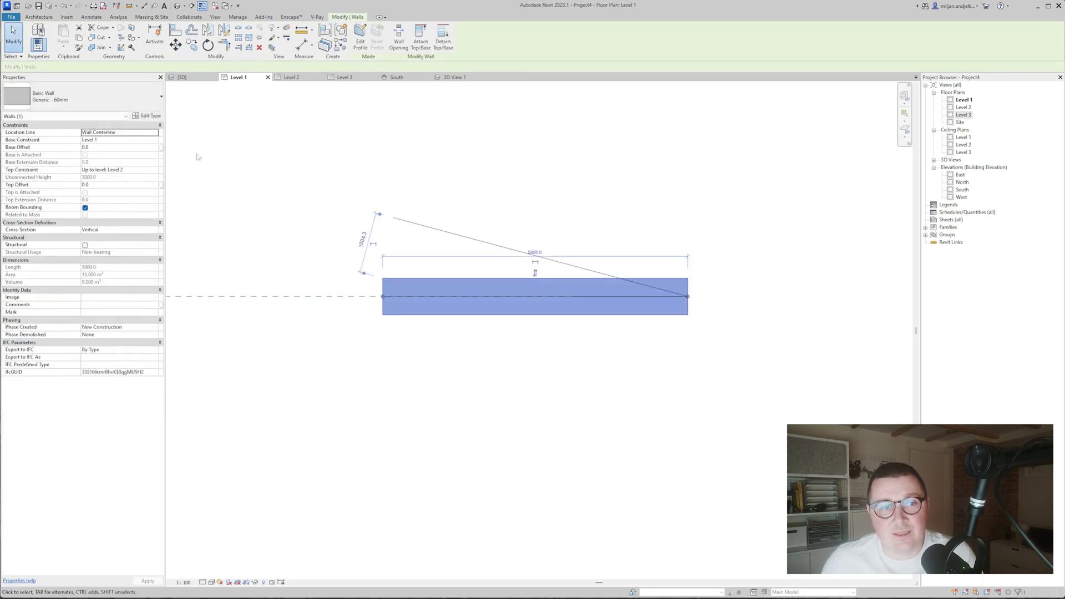
pyautogui.click(148, 116)
pyautogui.click(380, 133)
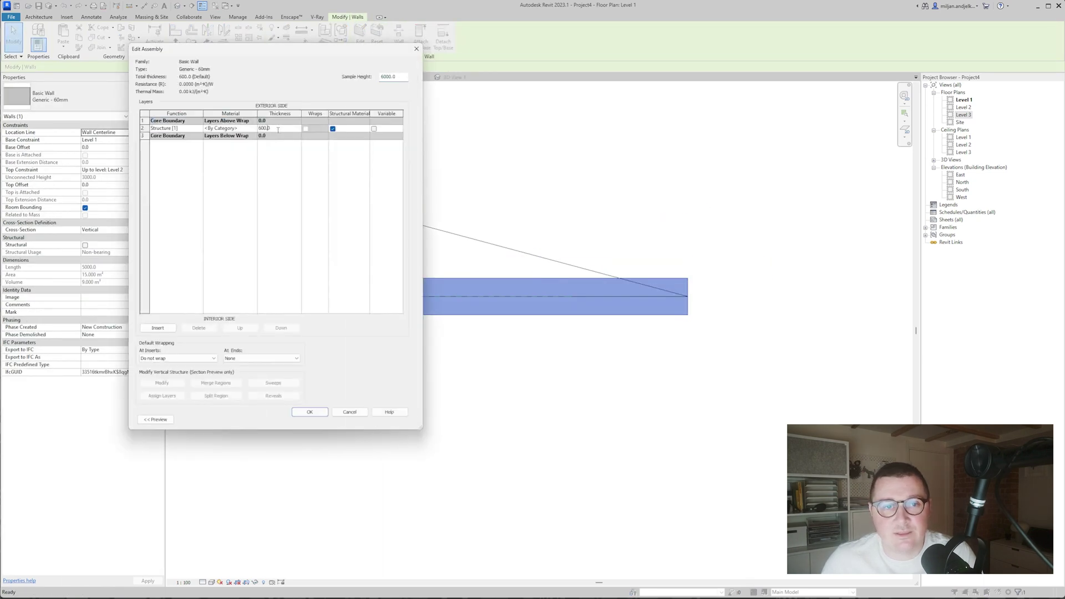
pyautogui.click(309, 413)
pyautogui.click(324, 420)
# - In the South elevation, set the new wall's top constraint to Level 3
pyautogui.click(392, 306)
pyautogui.moveTo(393, 306); pyautogui.dragTo(376, 297, button='middle')
pyautogui.click(397, 77)
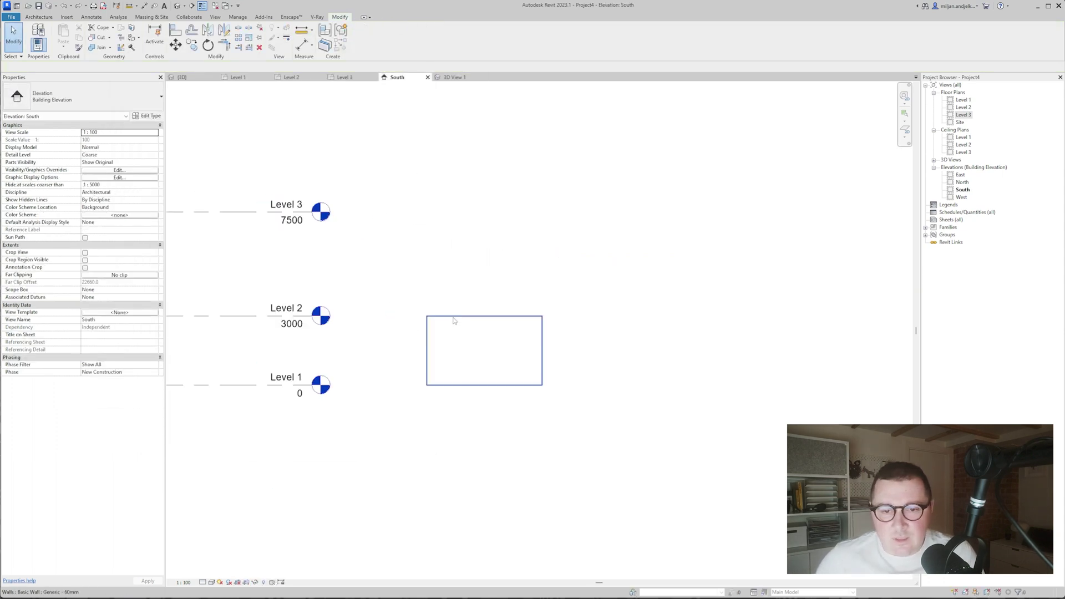
pyautogui.click(453, 320)
pyautogui.moveTo(454, 321); pyautogui.dragTo(501, 323, button='middle')
pyautogui.moveTo(467, 273); pyautogui.dragTo(448, 278, button='middle')
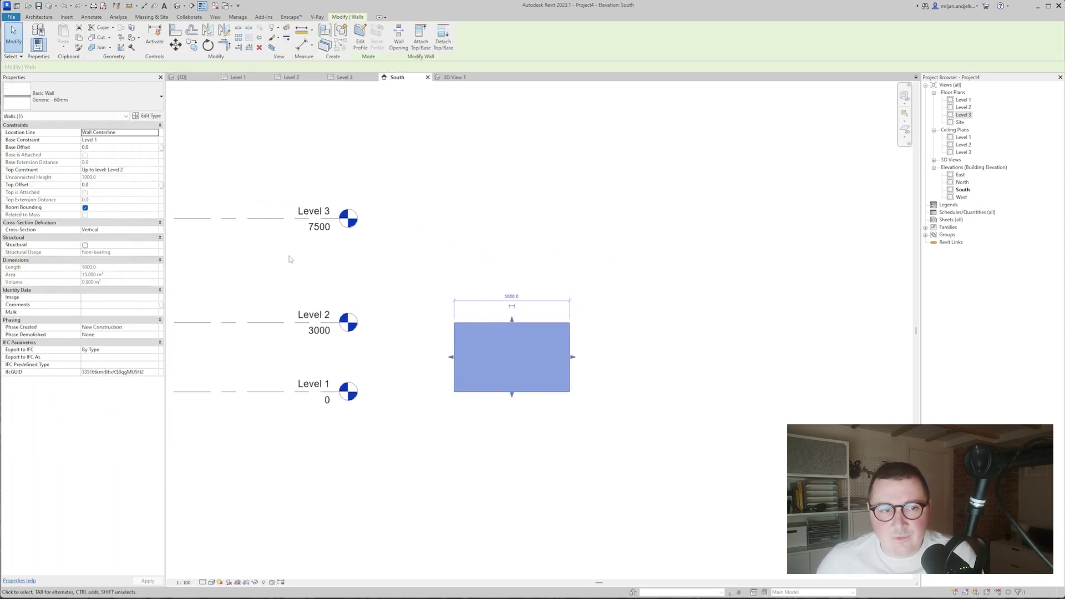
pyautogui.click(159, 171)
pyautogui.click(125, 194)
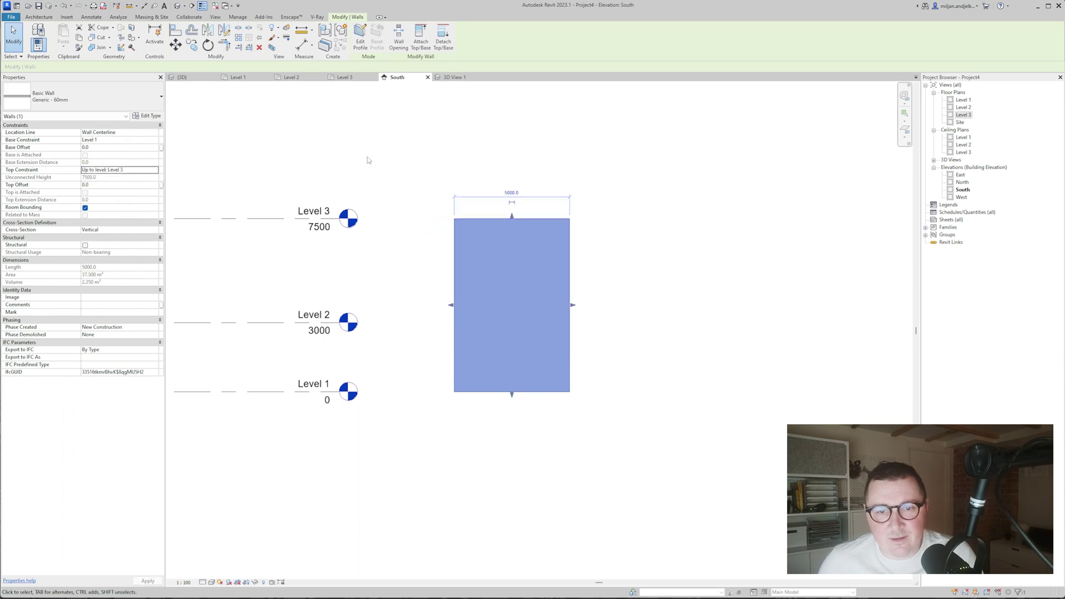
pyautogui.moveTo(377, 121); pyautogui.dragTo(361, 120, button='middle')
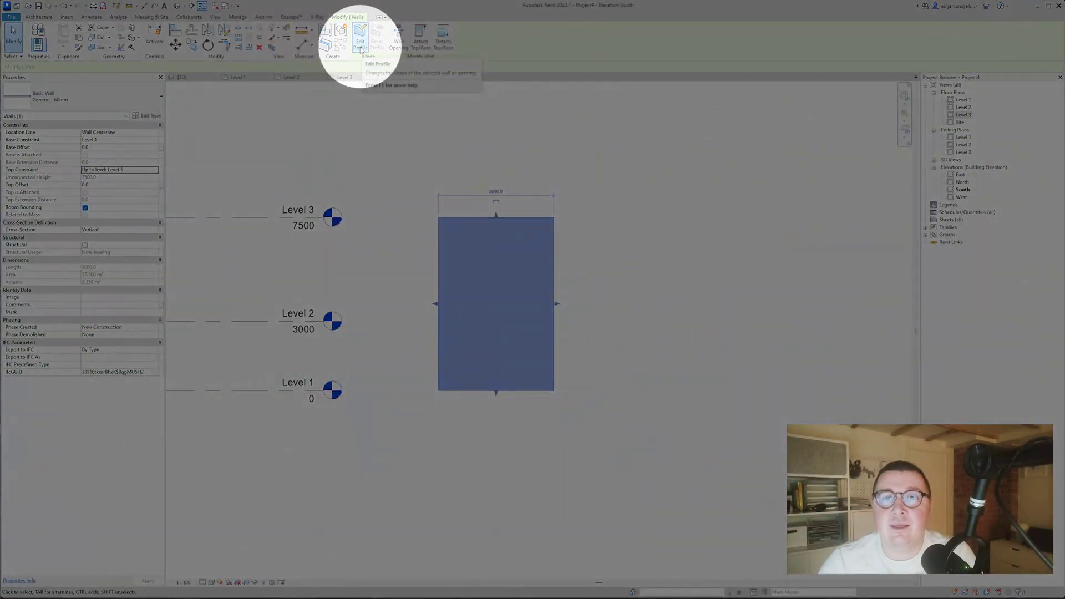
# - Edit the wall's profile by sketching a sloped line from its outer edge at Level 2 up to Level 3, with inward parallel copies of both edges
pyautogui.click(361, 44)
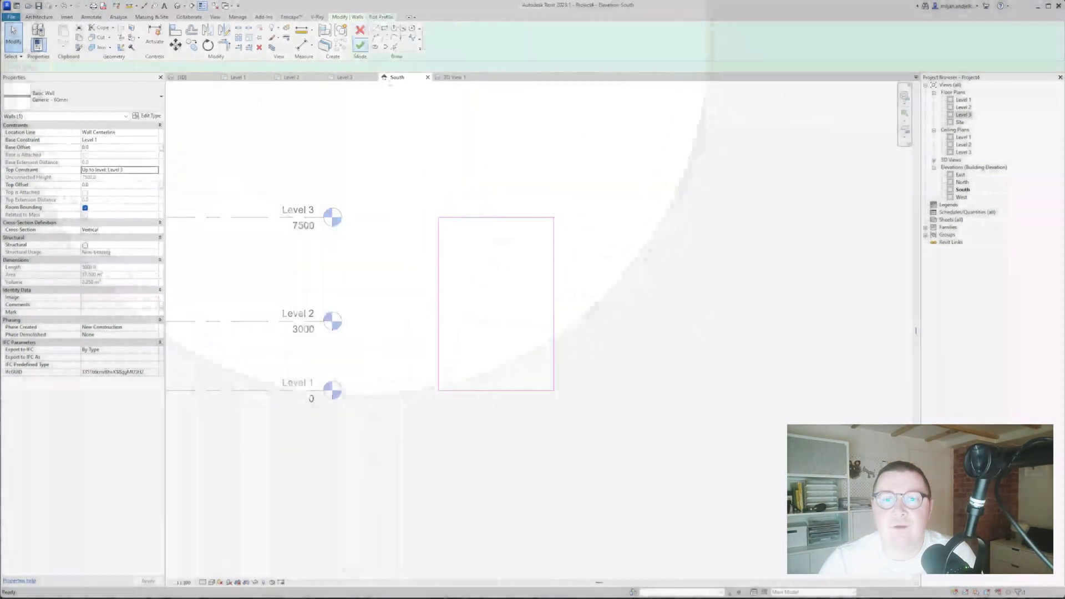
pyautogui.click(374, 29)
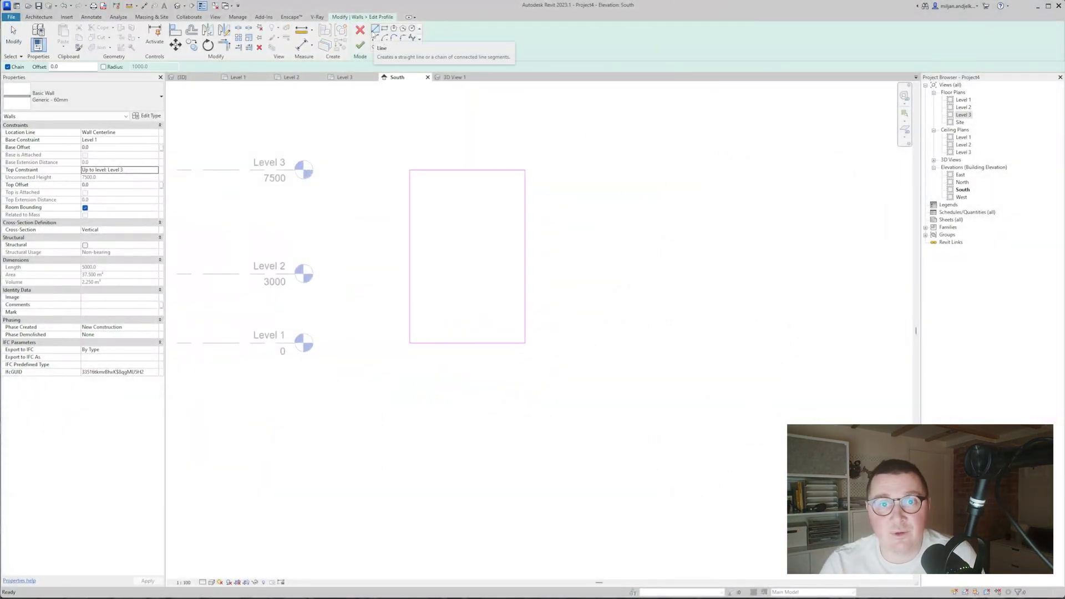
pyautogui.click(289, 275)
pyautogui.click(409, 274)
pyautogui.click(394, 47)
pyautogui.click(526, 233)
pyautogui.click(524, 234)
pyautogui.click(376, 29)
pyautogui.click(409, 274)
pyautogui.click(491, 170)
pyautogui.click(393, 47)
pyautogui.click(412, 285)
pyautogui.click(428, 254)
# - Trim the profile's vertical and sloped lines to each other and to the wall's edges to form a closed bent rib
pyautogui.press('t')
pyautogui.press('r')
pyautogui.click(431, 257)
pyautogui.click(418, 296)
pyautogui.click(484, 194)
pyautogui.scroll(5, 488, 183)
pyautogui.click(494, 173)
pyautogui.scroll(-3, 494, 177)
pyautogui.scroll(2, 391, 381)
pyautogui.click(395, 374)
pyautogui.click(403, 357)
pyautogui.click(407, 232)
# - Delete the leftover sketch lines outside the bent rib outline
pyautogui.press('Escape')
pyautogui.click(349, 269)
pyautogui.press('Delete')
pyautogui.moveTo(598, 143); pyautogui.dragTo(509, 165)
pyautogui.press('Delete')
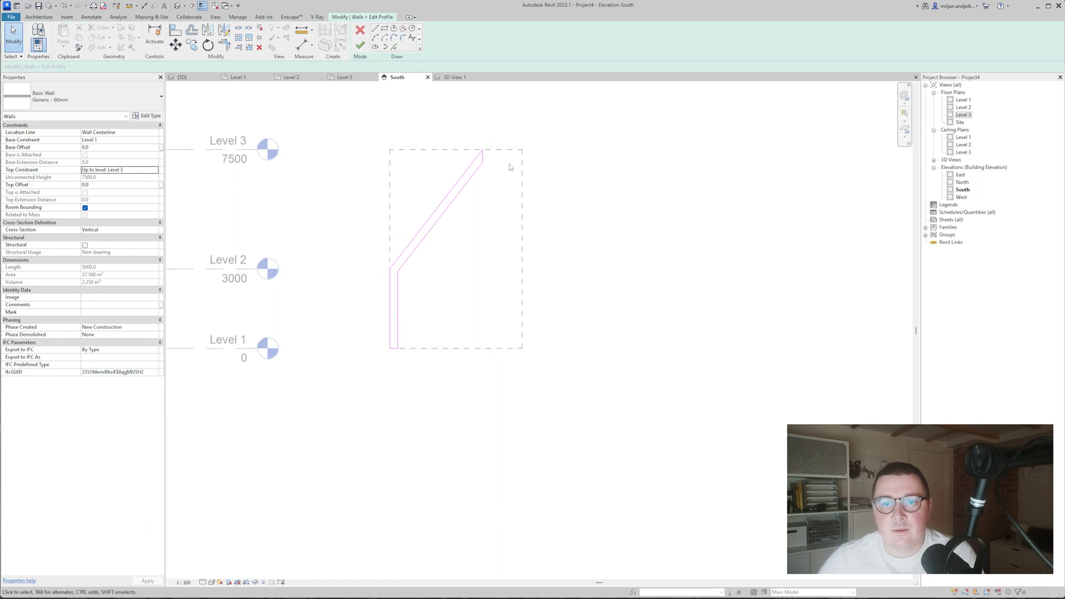
# - Fillet the inner corner of the rib's bend with a 1000 mm radius
pyautogui.click(403, 37)
pyautogui.click(51, 66)
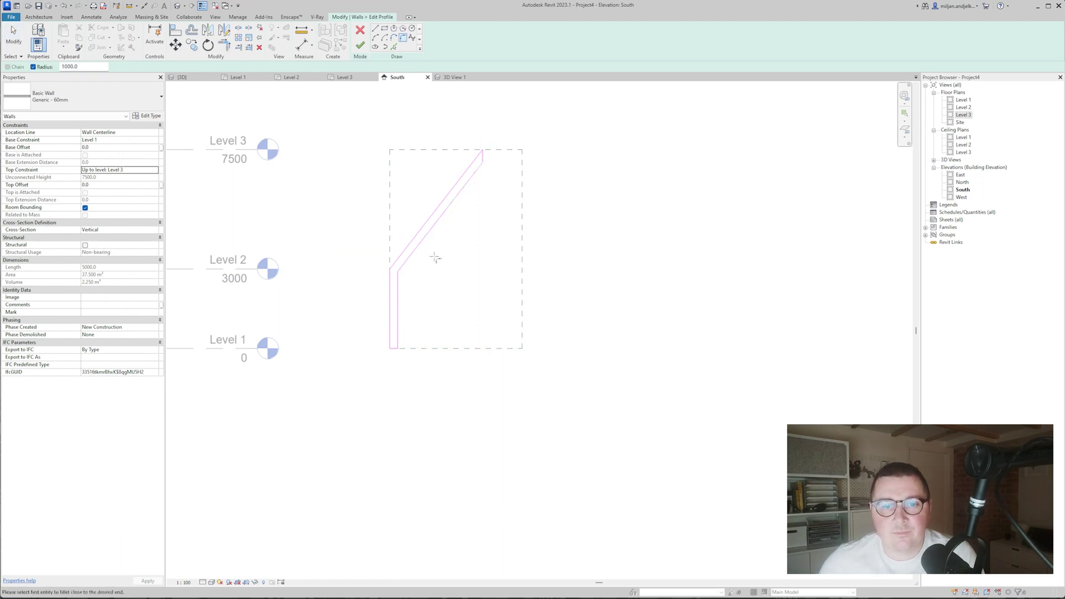
pyautogui.press('Escape')
pyautogui.click(403, 38)
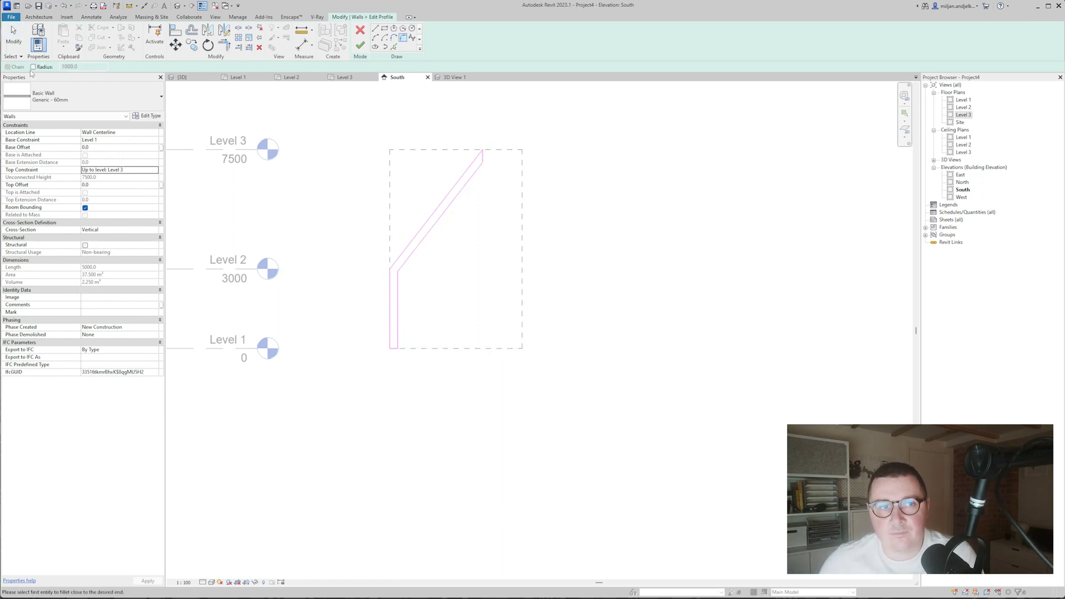
pyautogui.click(399, 310)
pyautogui.click(412, 254)
# - Offset the bend's arc to the rib's outer side, trim the outer lines to it, and finish the wall profile
pyautogui.click(394, 47)
pyautogui.click(34, 67)
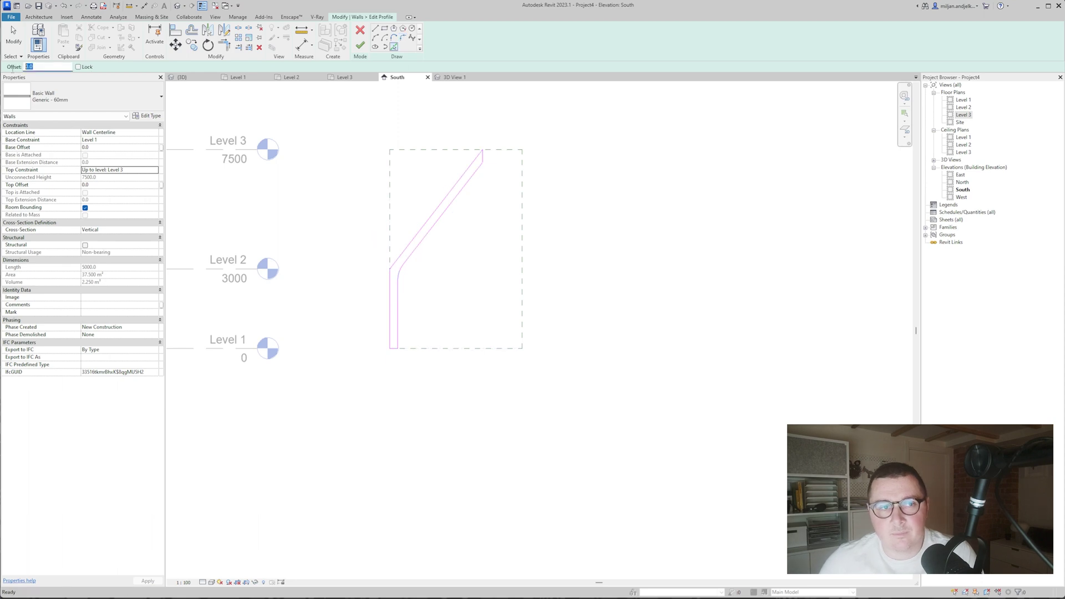
pyautogui.scroll(5, 400, 275)
pyautogui.press('t')
pyautogui.press('r')
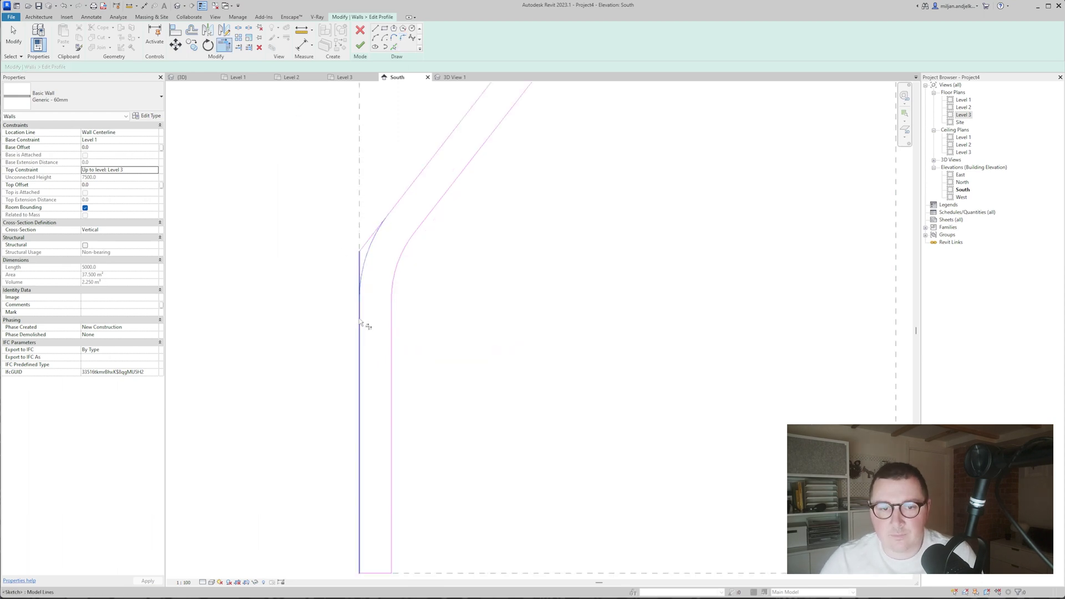
pyautogui.scroll(-5, 417, 266)
pyautogui.click(360, 46)
# - Inspect the shape of the bent rib wall in the 3D view
pyautogui.click(182, 77)
pyautogui.click(392, 214)
pyautogui.scroll(-1, 410, 244)
pyautogui.keyDown('shift'); pyautogui.moveTo(411, 255); pyautogui.dragTo(310, 349, button='middle'); pyautogui.keyUp('shift')
pyautogui.click(568, 312)
pyautogui.scroll(2, 547, 294)
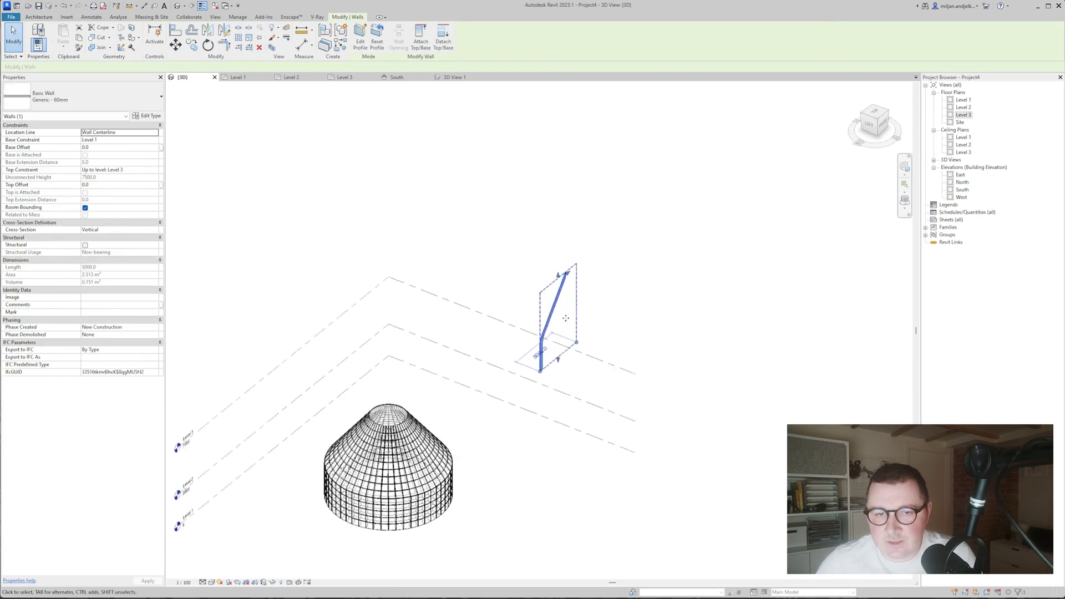
# - On Level 1, start a radial array of the rib wall with its centre at the detail lines' shared endpoint
pyautogui.click(237, 78)
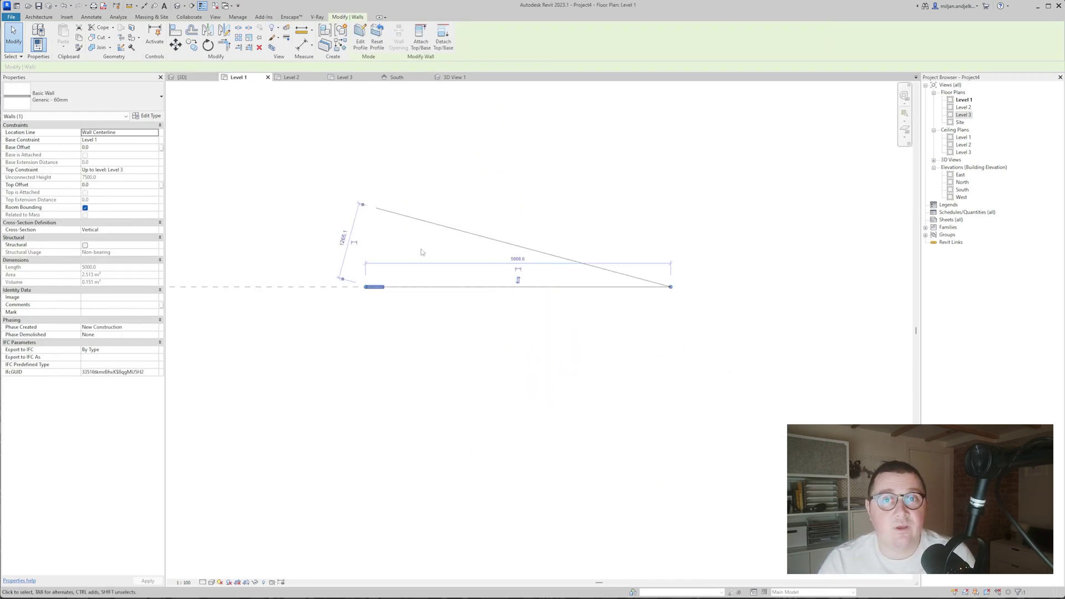
pyautogui.click(413, 318)
pyautogui.moveTo(445, 324); pyautogui.dragTo(397, 334, button='middle')
pyautogui.scroll(1, 198, 124)
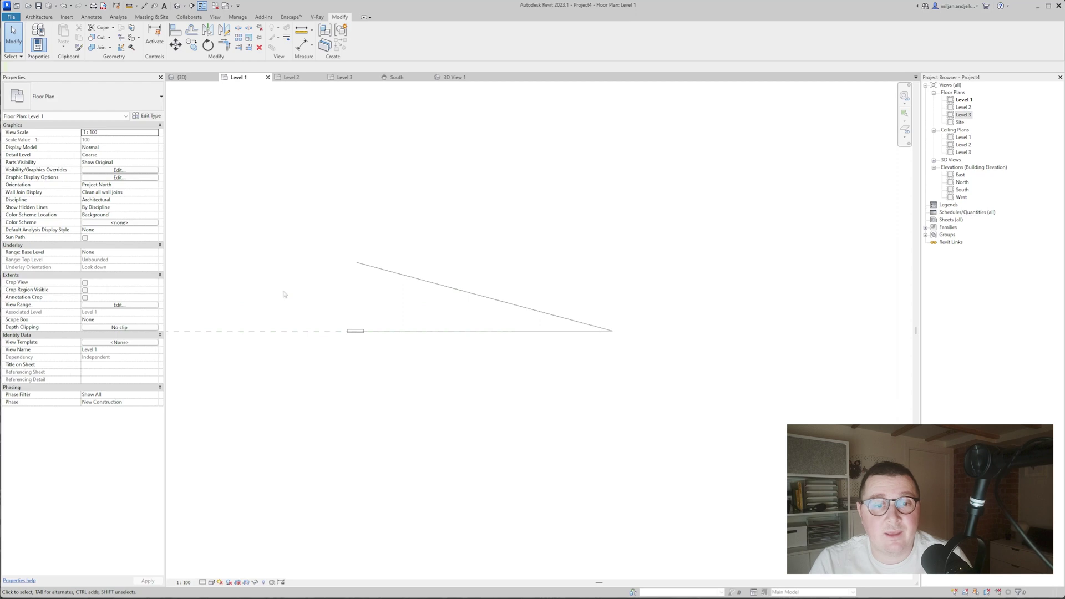
pyautogui.scroll(1, 354, 331)
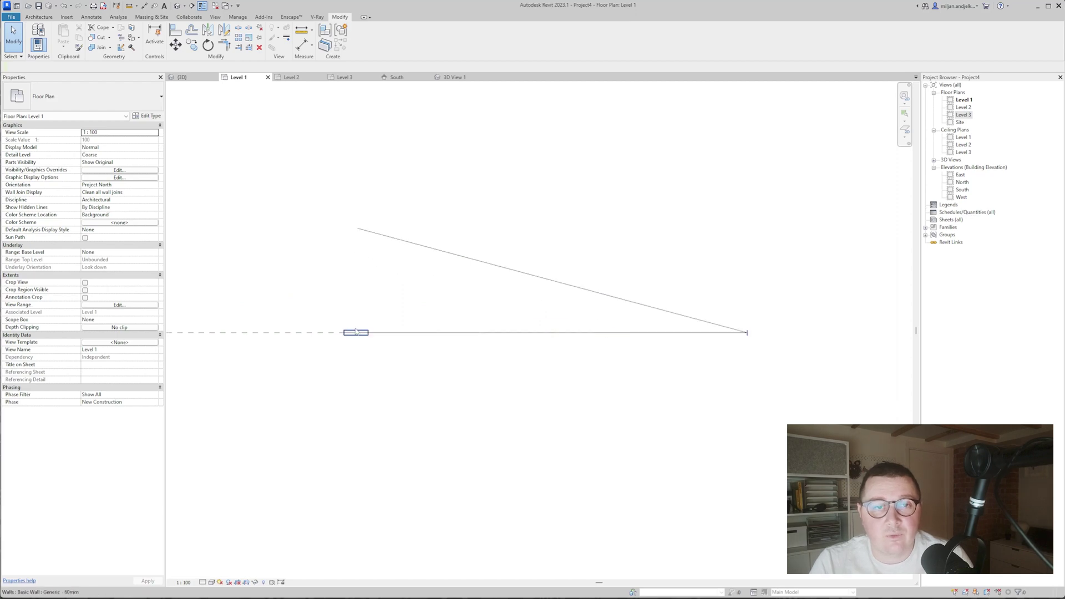
pyautogui.click(355, 333)
pyautogui.click(239, 37)
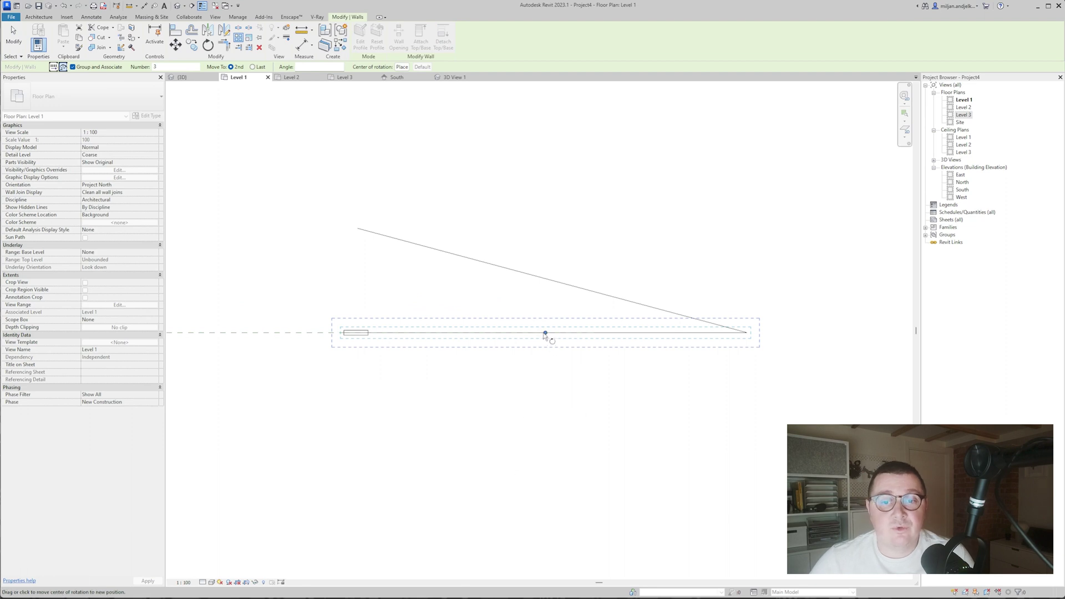
pyautogui.moveTo(546, 334); pyautogui.dragTo(743, 334)
pyautogui.click(607, 333)
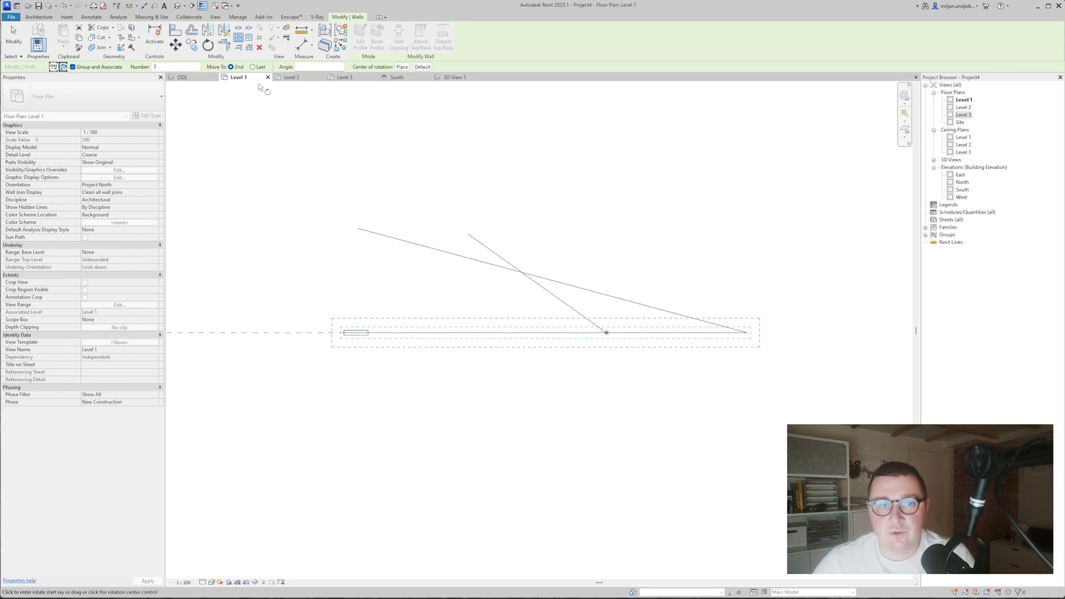
pyautogui.click(747, 333)
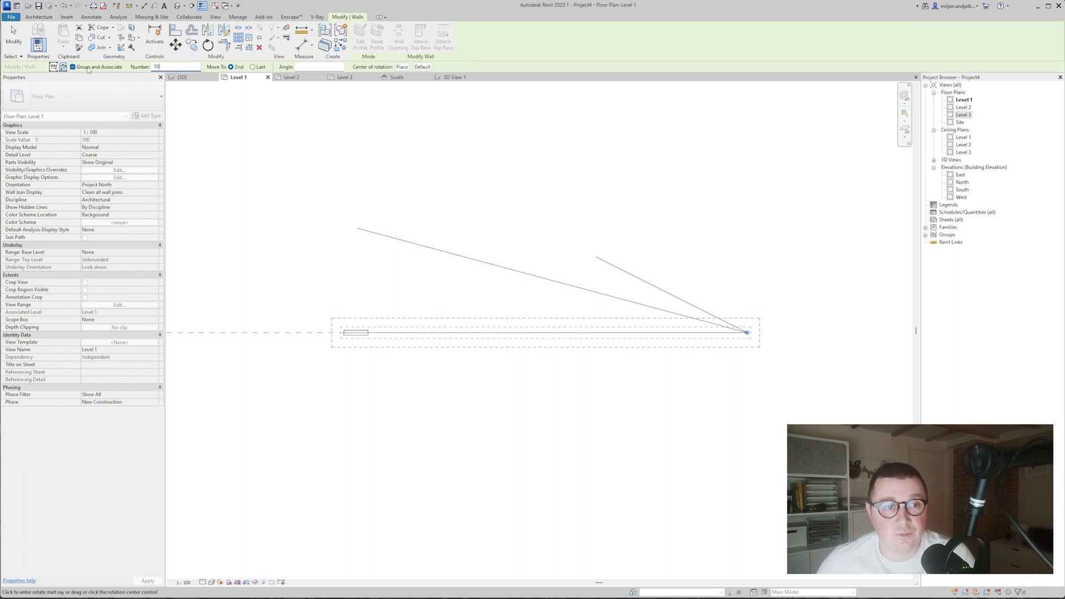
# - Array the rib from the horizontal to the angled detail line, with a total of 24 ribs around the circle
pyautogui.click(423, 333)
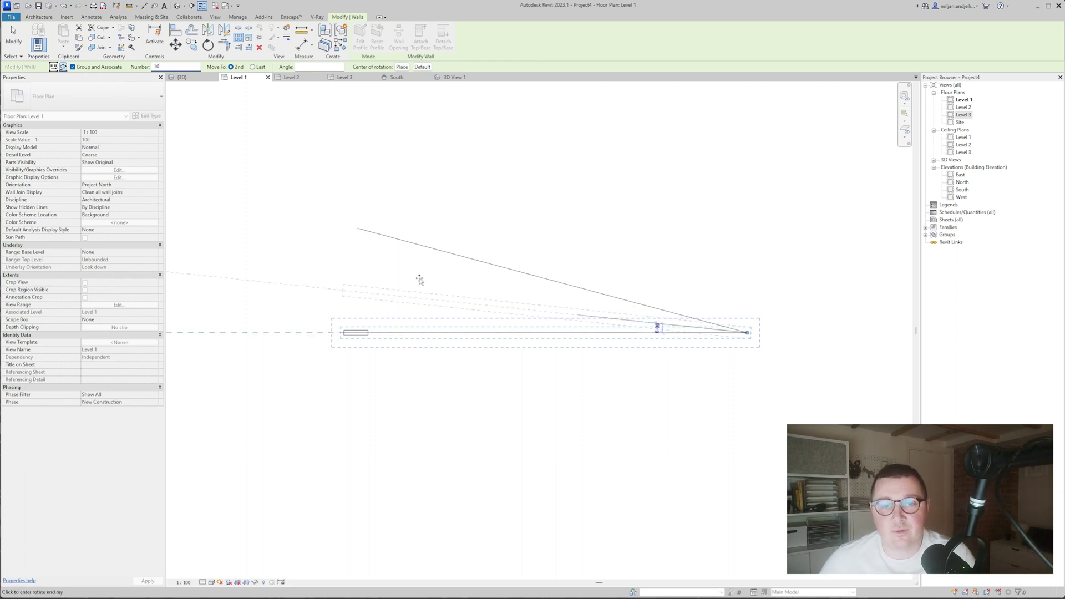
pyautogui.click(358, 231)
pyautogui.scroll(-4, 450, 290)
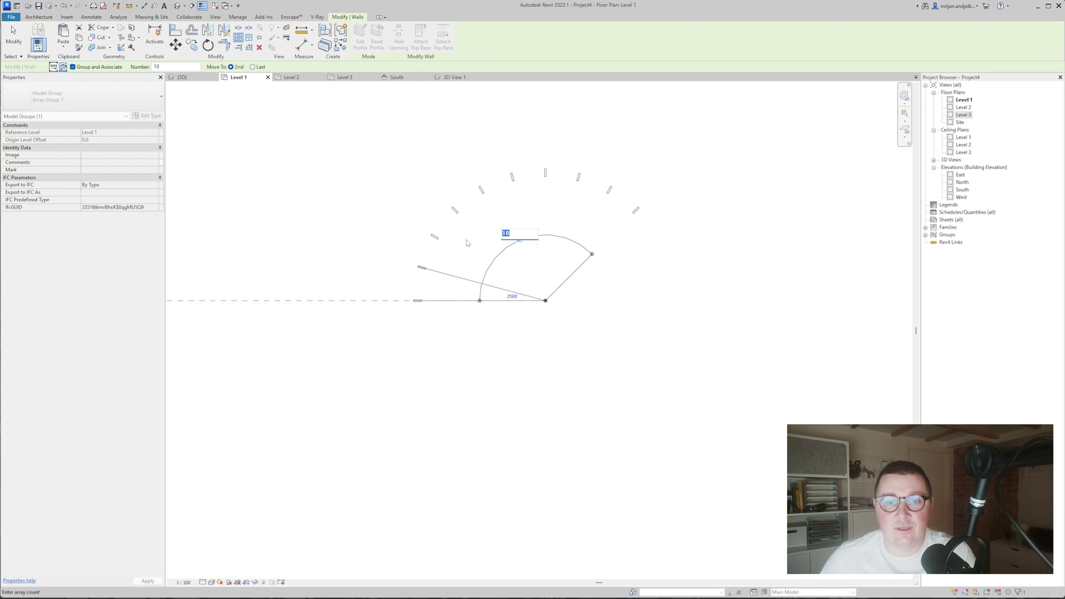
pyautogui.press('Return')
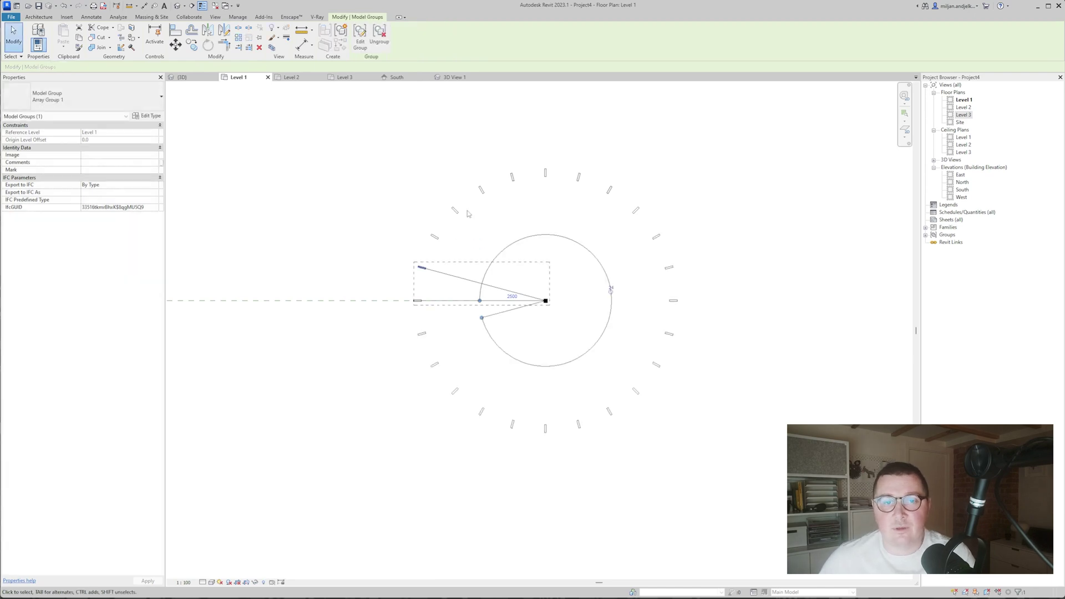
# - Examine the arrayed ribs in the 3D view and compare them with the library reference photo
pyautogui.click(181, 77)
pyautogui.click(505, 374)
pyautogui.keyDown('shift'); pyautogui.moveTo(505, 374); pyautogui.dragTo(568, 362, button='middle'); pyautogui.keyUp('shift')
pyautogui.scroll(2, 497, 333)
pyautogui.keyDown('shift'); pyautogui.moveTo(497, 338); pyautogui.dragTo(561, 353, button='middle'); pyautogui.keyUp('shift')
pyautogui.hotkey('alt', 'Tab')
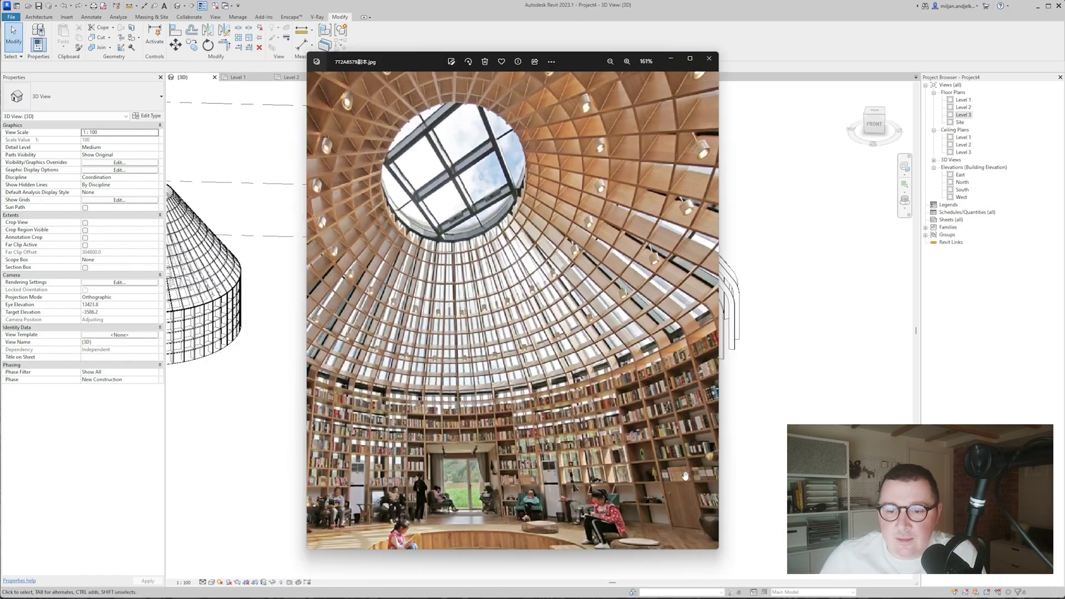
pyautogui.click(746, 65)
pyautogui.moveTo(655, 294)
pyautogui.keyDown('shift'); pyautogui.mouseDown(button='middle')
pyautogui.moveTo(596, 316)
pyautogui.moveTo(673, 285)
pyautogui.mouseUp(button='middle'); pyautogui.keyUp('shift')
pyautogui.moveTo(650, 231); pyautogui.dragTo(616, 288, button='middle')
pyautogui.scroll(2, 616, 287)
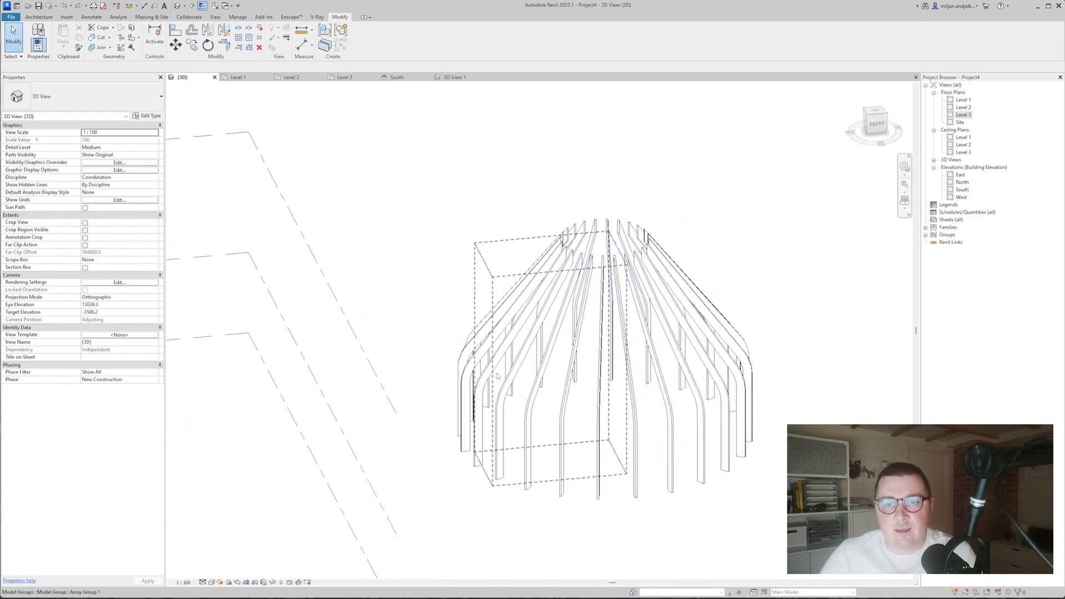
# - From the Level 2 plan centred on the ribs, start a new in-place mass
pyautogui.click(292, 77)
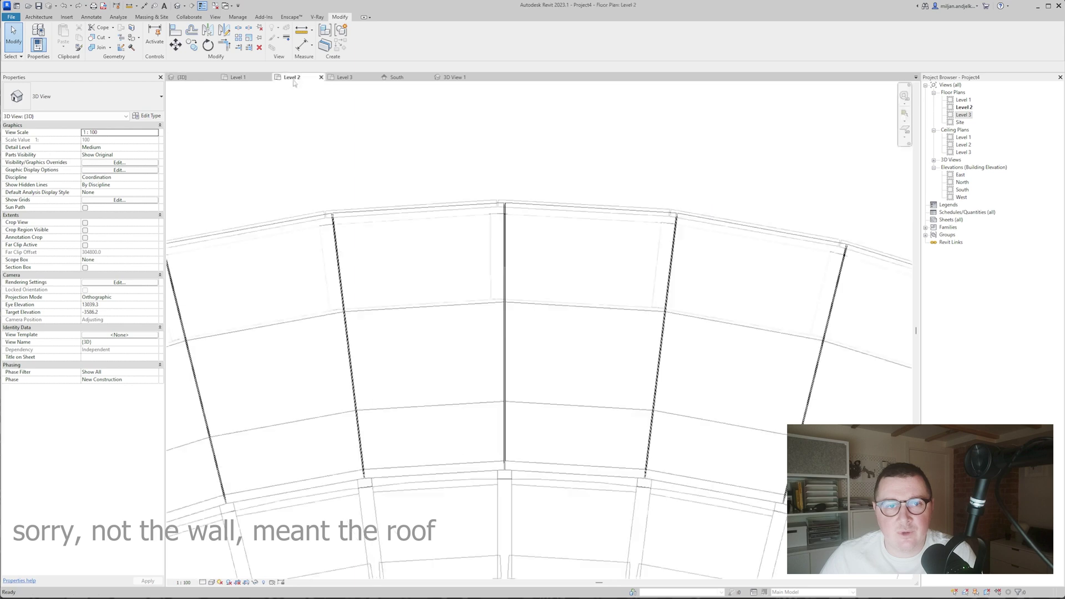
pyautogui.scroll(-5, 418, 253)
pyautogui.moveTo(587, 310); pyautogui.dragTo(373, 294, button='middle')
pyautogui.scroll(5, 530, 268)
pyautogui.moveTo(541, 320); pyautogui.dragTo(446, 303, button='middle')
pyautogui.scroll(1, 286, 141)
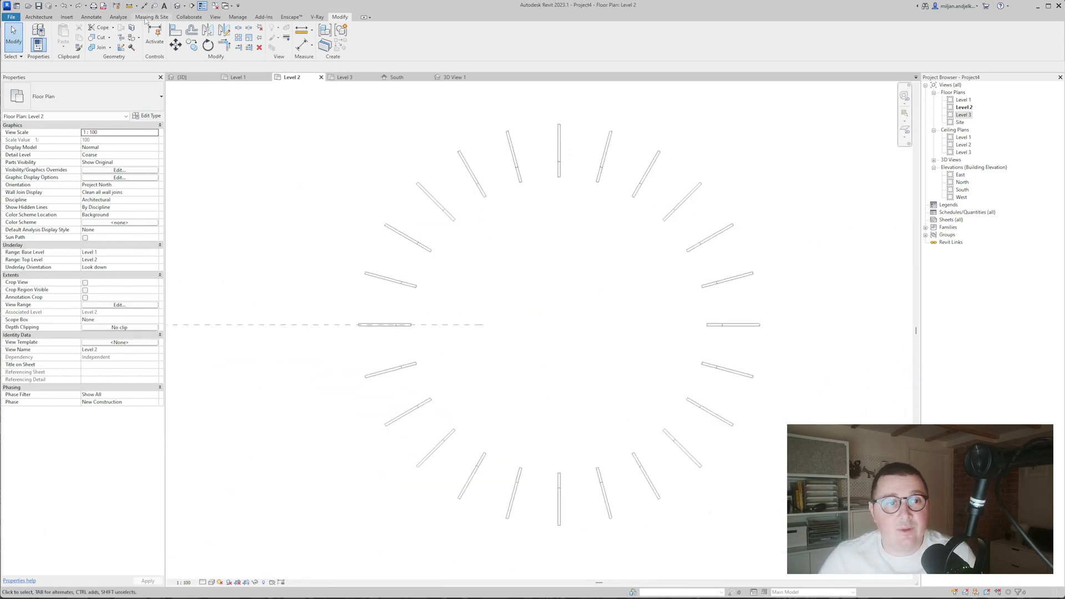
pyautogui.click(146, 17)
pyautogui.click(85, 37)
pyautogui.click(604, 248)
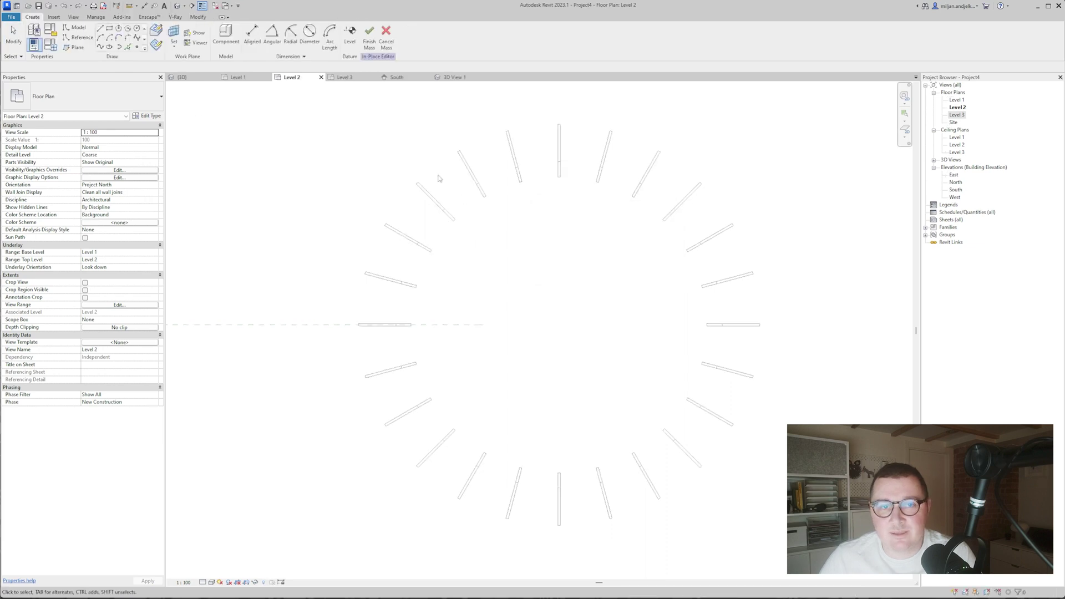
# - On Level 1, sketch a mass circle of 5000 mm radius centred on the rib array
pyautogui.click(137, 28)
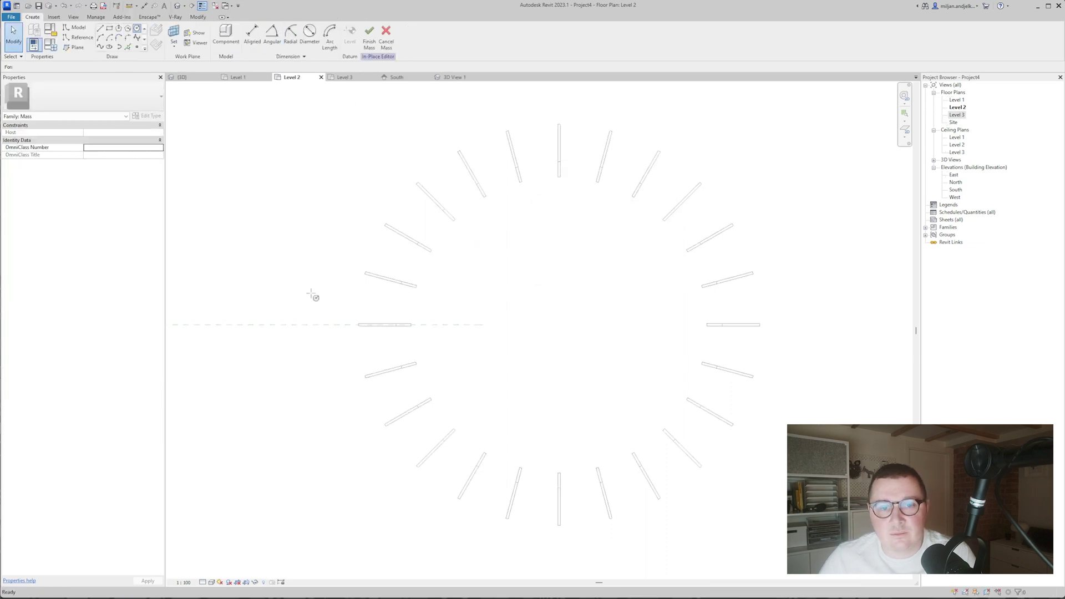
pyautogui.click(261, 77)
pyautogui.click(546, 300)
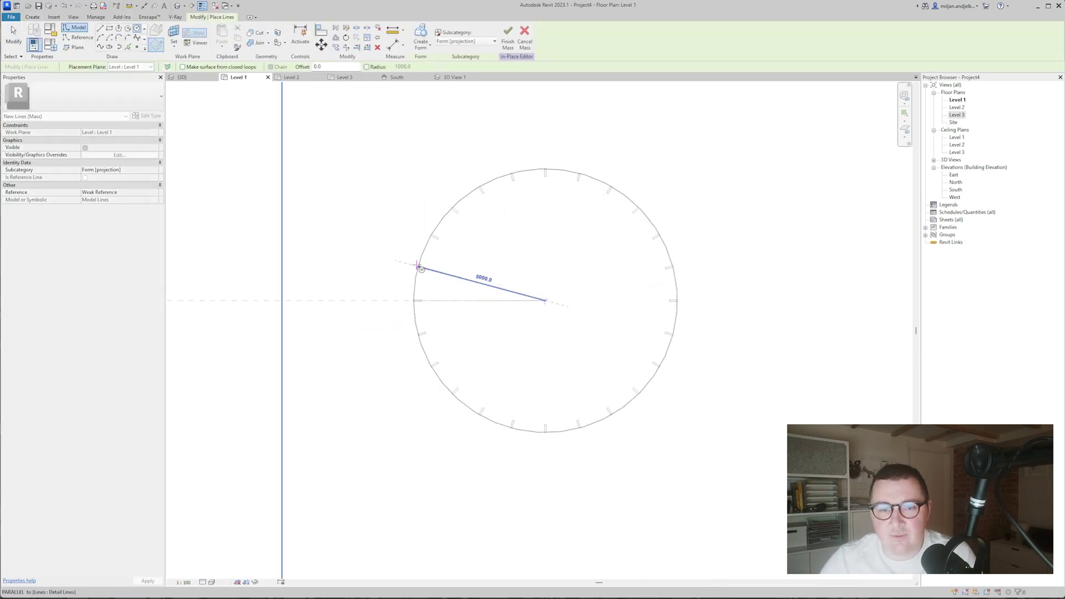
pyautogui.write('5000')
pyautogui.press('Return')
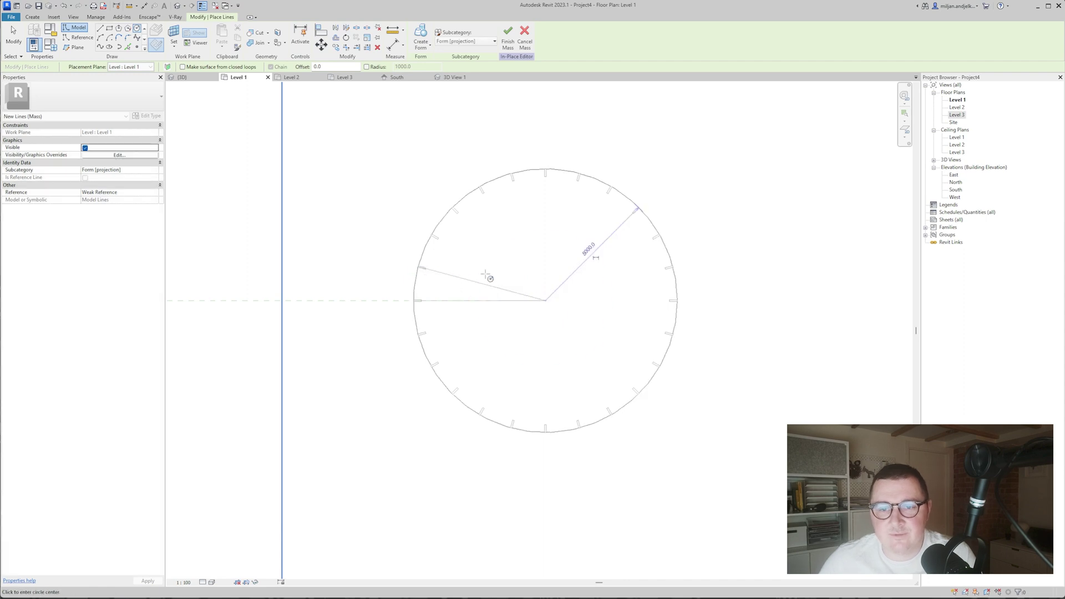
# - Add a concentric circle of 1500 mm radius at the centre of the rib array
pyautogui.click(545, 301)
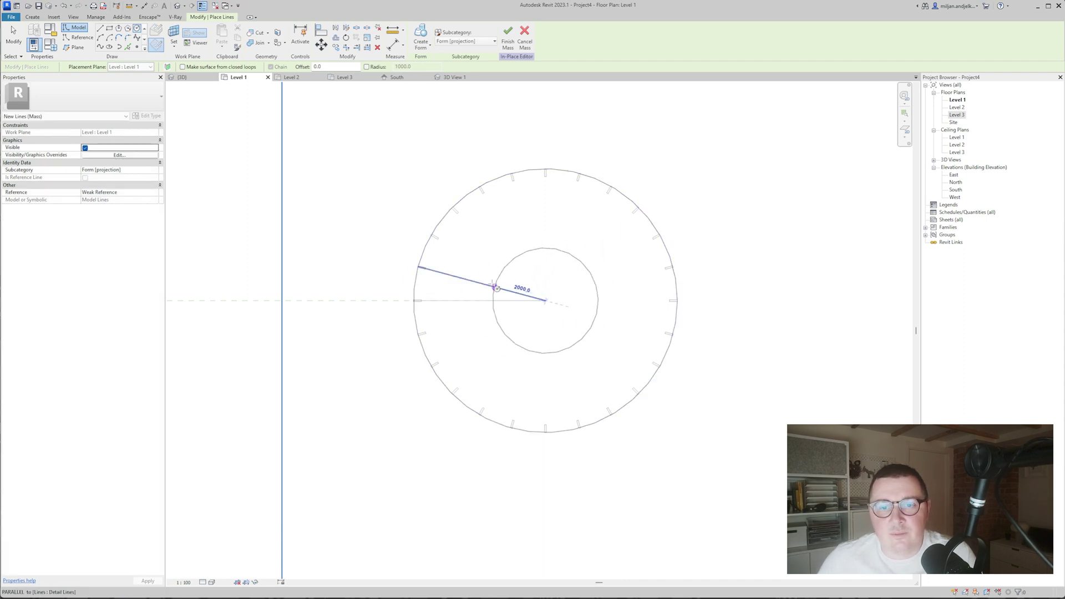
pyautogui.write('150')
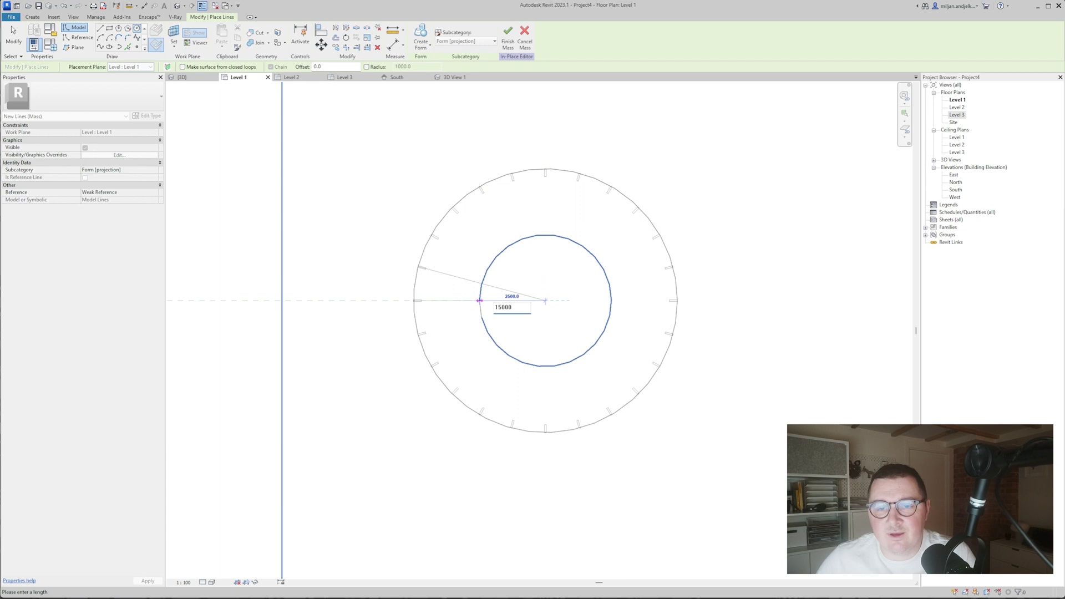
pyautogui.write('0')
pyautogui.press('Return')
# - In the 3D view, change the host level of the inner mass circle to Level 3
pyautogui.click(182, 77)
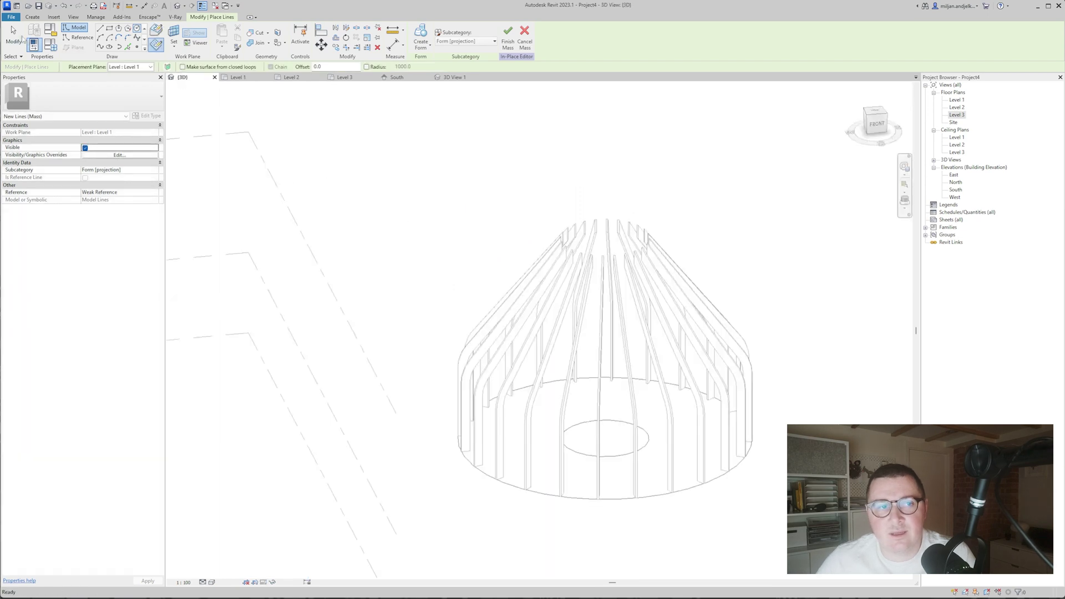
pyautogui.press('Escape')
pyautogui.press('Escape')
pyautogui.click(101, 67)
pyautogui.click(94, 89)
# - Change the host level of the 5000 mm mass circle to Level 2
pyautogui.click(523, 514)
pyautogui.click(99, 66)
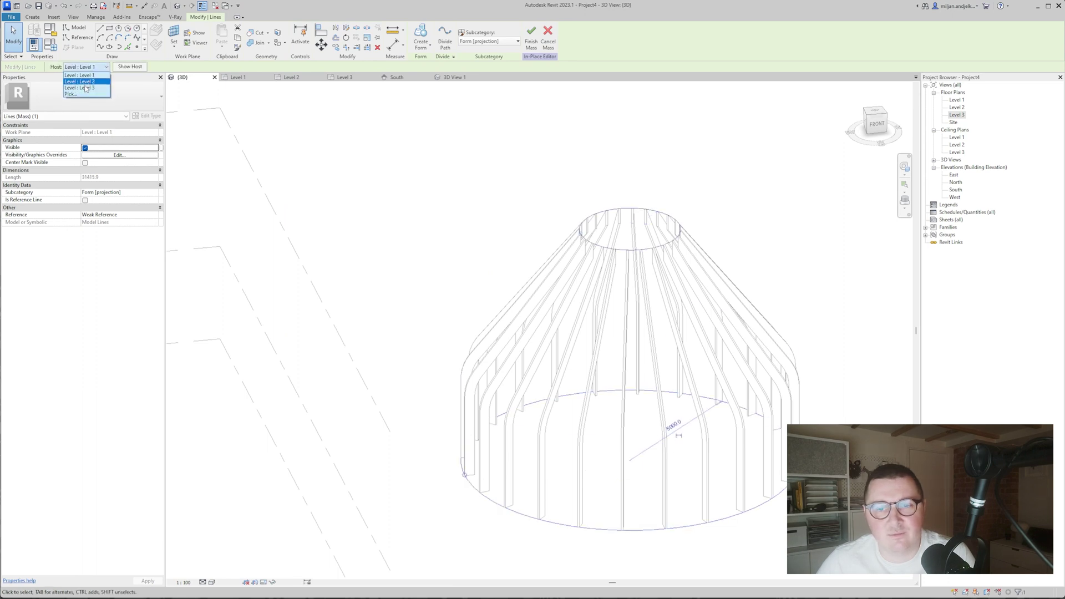
pyautogui.click(87, 88)
# - Create a solid form between the large and small circles and finish the in-place mass
pyautogui.keyDown('ctrl'); pyautogui.click(607, 240); pyautogui.keyUp('ctrl')
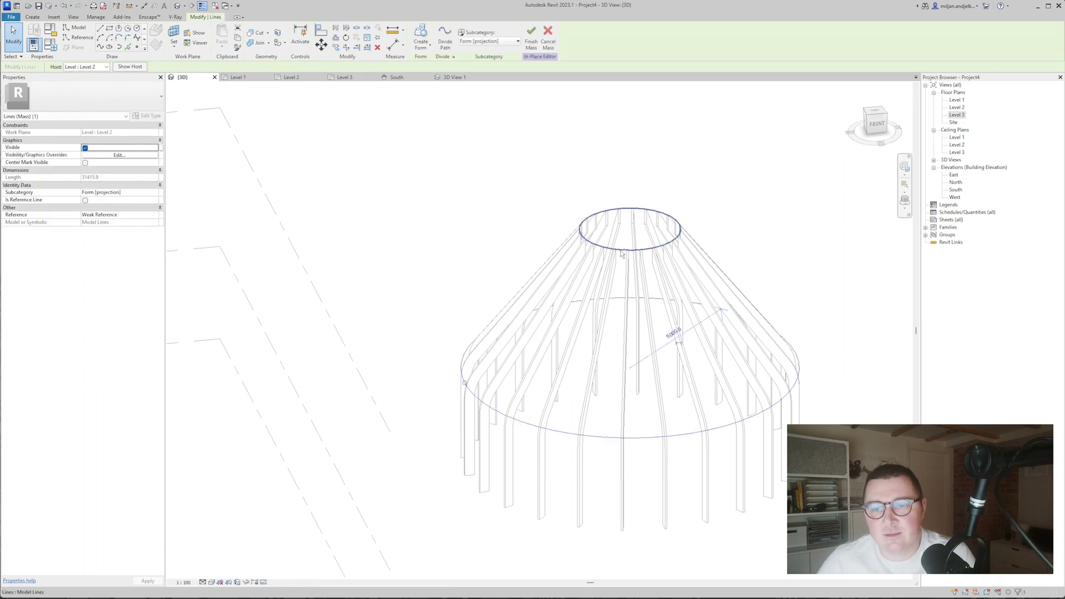
pyautogui.click(422, 45)
pyautogui.press('Escape')
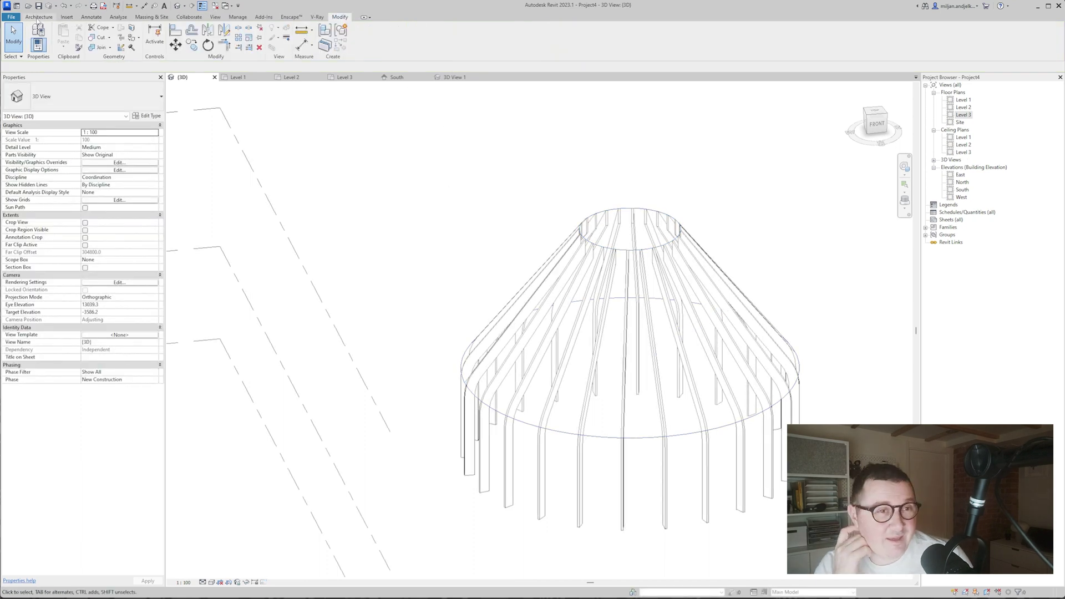
# - Start a curtain system by face and duplicate its 600 x 600 mm type as 600 x 600 mm 2
pyautogui.click(38, 17)
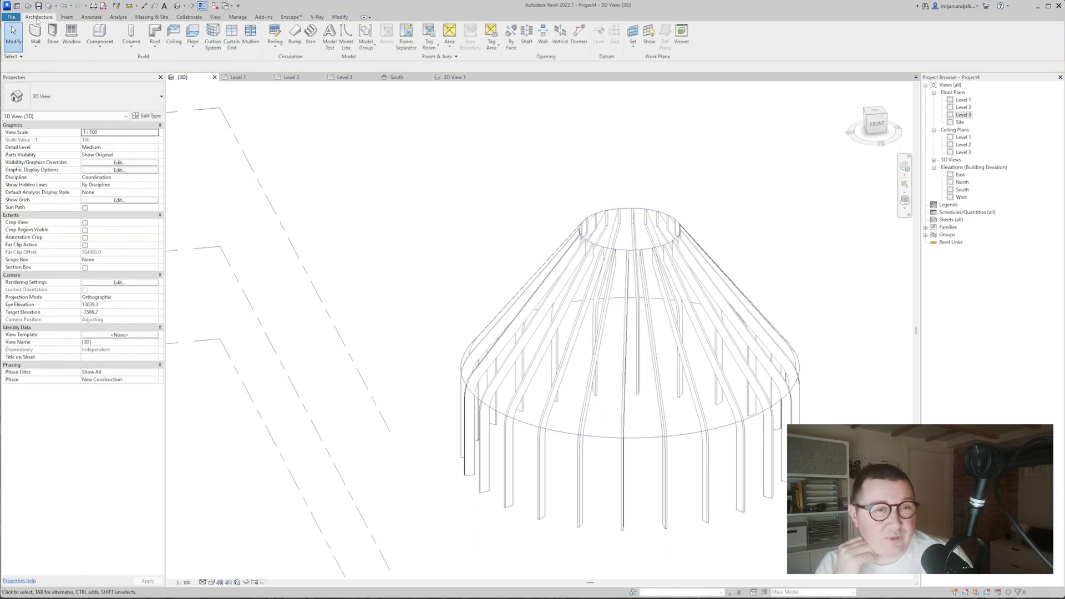
pyautogui.click(221, 34)
pyautogui.scroll(-2, 522, 230)
pyautogui.moveTo(301, 218); pyautogui.dragTo(620, 172, button='middle')
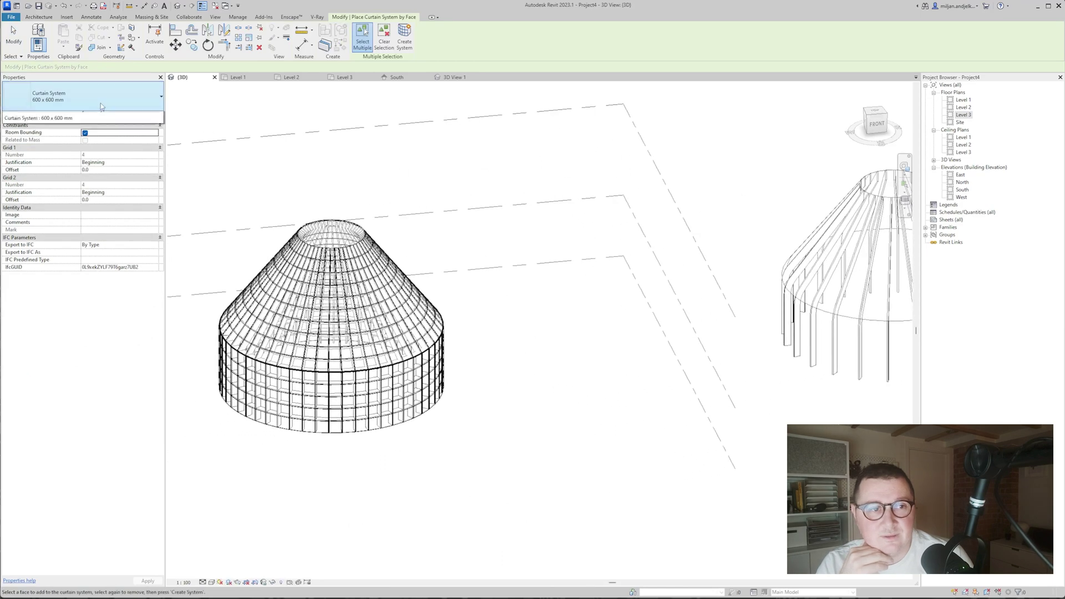
pyautogui.click(149, 117)
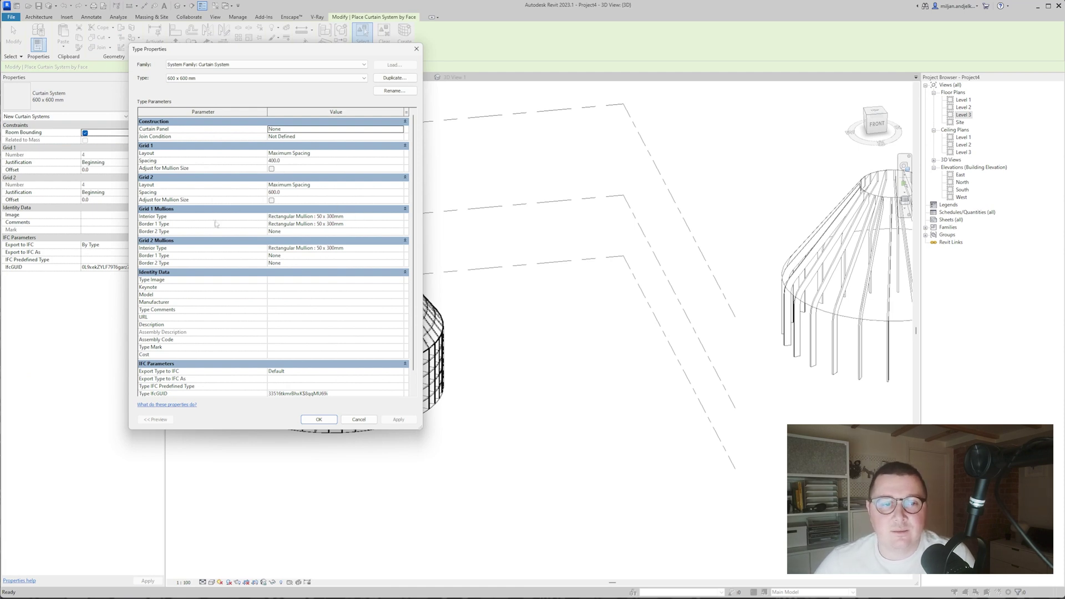
pyautogui.click(394, 78)
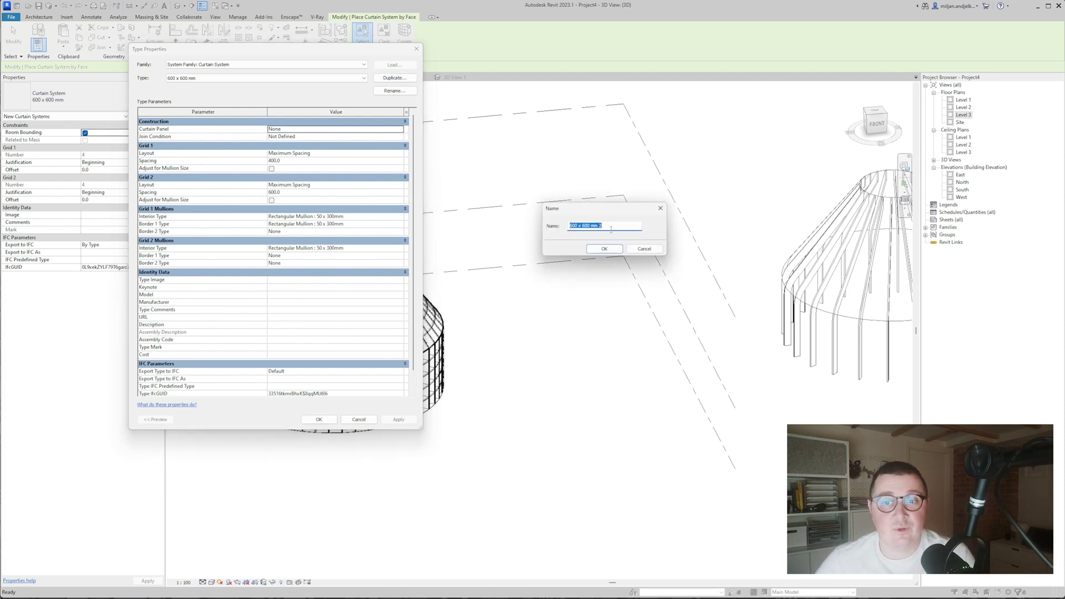
pyautogui.click(610, 249)
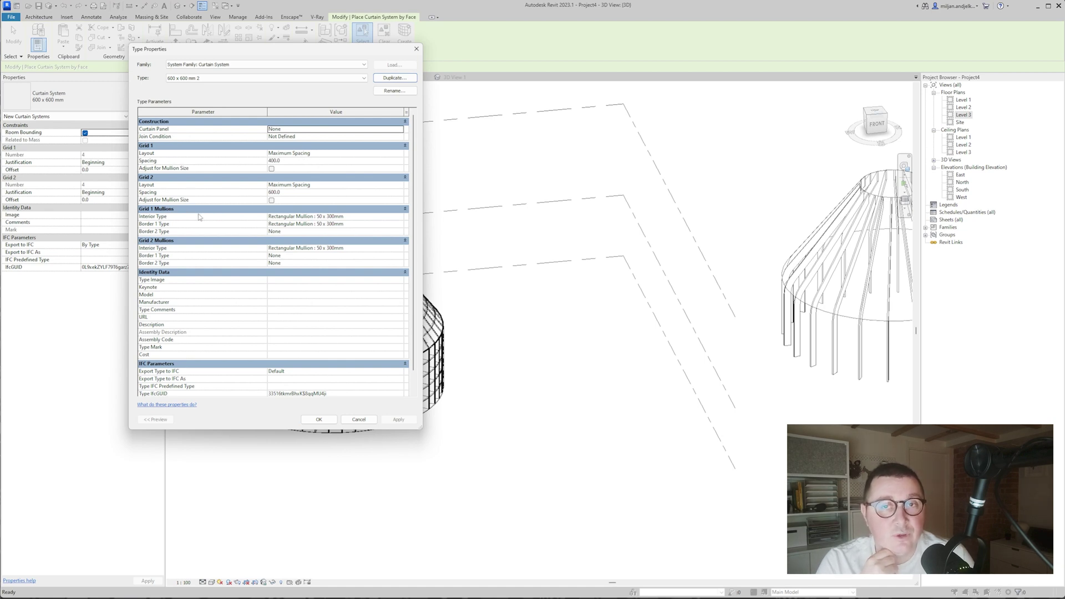
# - Set the Grid 1 interior and border 1 mullions of the new curtain system type to None
pyautogui.click(399, 217)
pyautogui.click(375, 224)
pyautogui.click(399, 224)
pyautogui.click(366, 232)
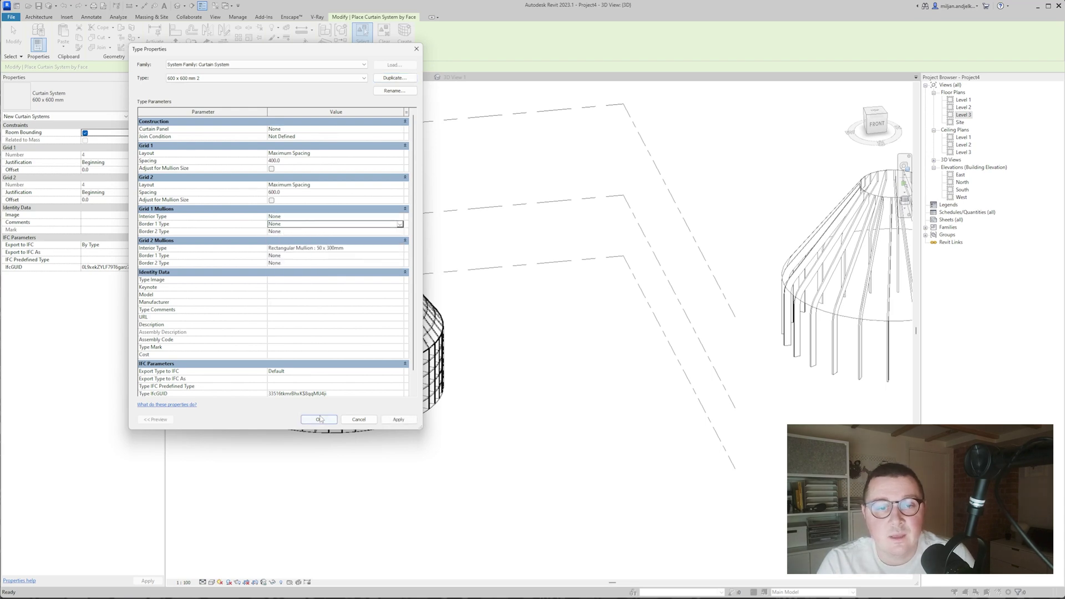
pyautogui.click(319, 420)
# - Create the curtain system on the sloped conical face of the new mass above the ribs
pyautogui.moveTo(853, 308); pyautogui.dragTo(478, 306, button='middle')
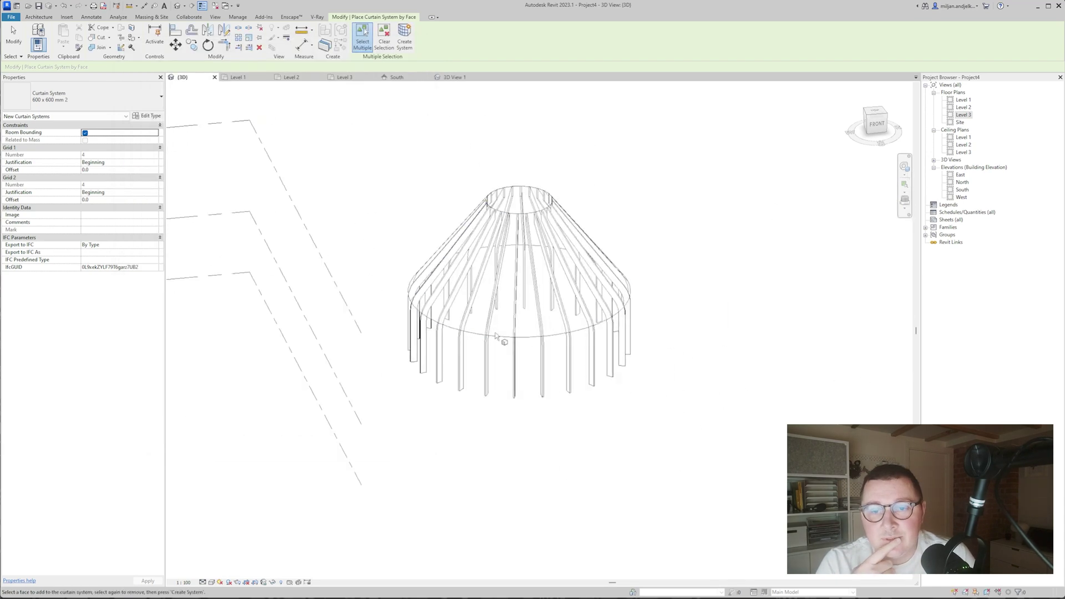
pyautogui.scroll(2, 444, 267)
pyautogui.keyDown('shift'); pyautogui.moveTo(415, 264); pyautogui.dragTo(458, 256, button='middle'); pyautogui.keyUp('shift')
pyautogui.click(422, 260)
pyautogui.click(404, 38)
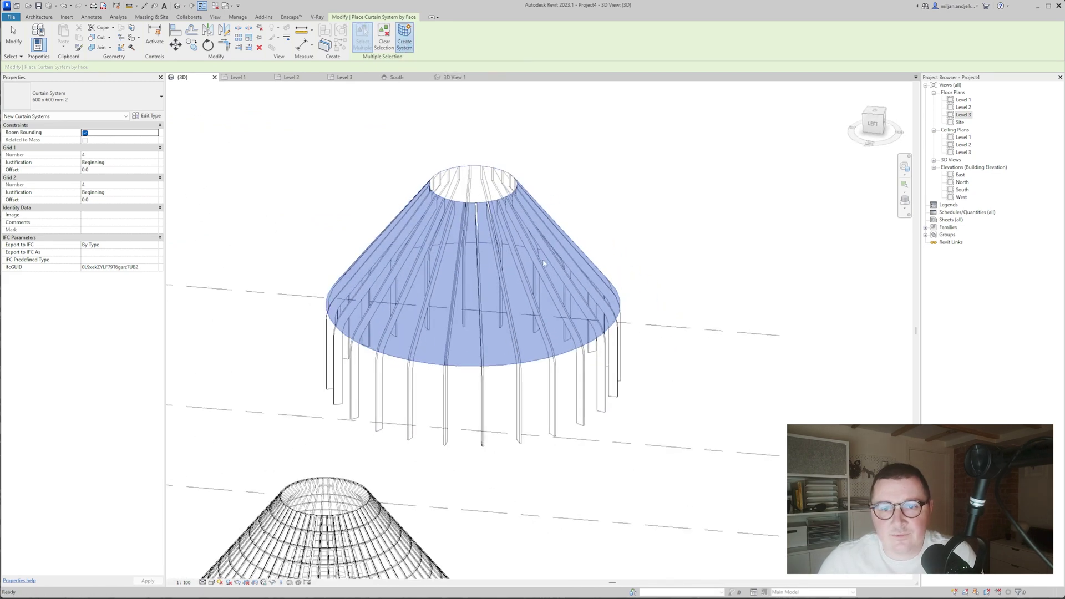
pyautogui.scroll(2, 389, 328)
pyautogui.keyDown('shift'); pyautogui.moveTo(388, 328); pyautogui.dragTo(327, 327, button='middle'); pyautogui.keyUp('shift')
pyautogui.click(13, 35)
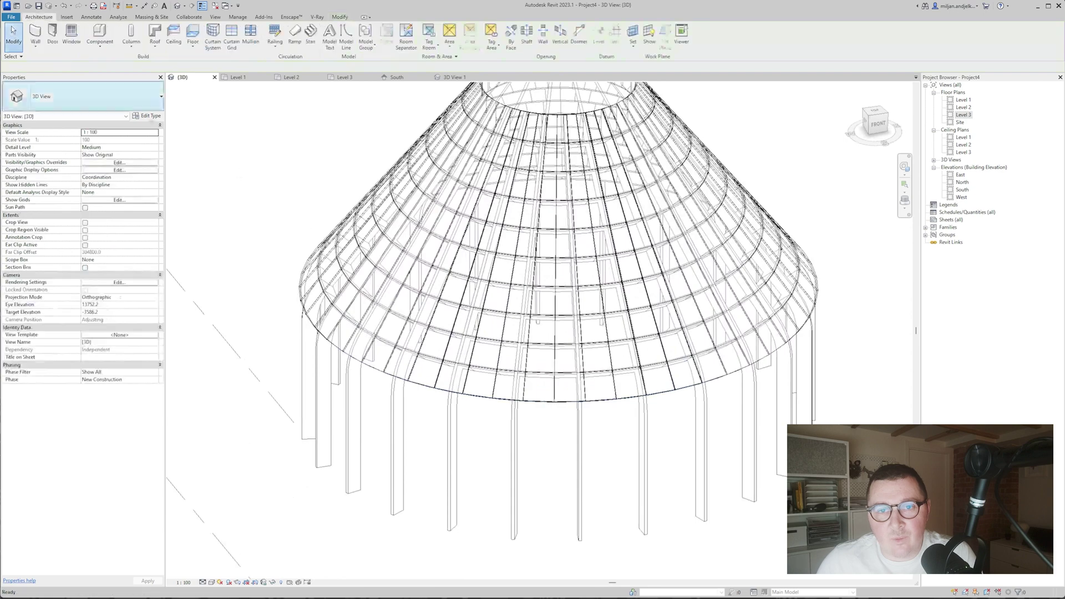
# - Set the curtain panel of the conical roof's curtain system type to Empty System Panel : Empty
pyautogui.click(476, 403)
pyautogui.keyDown('shift'); pyautogui.moveTo(476, 397); pyautogui.dragTo(527, 229, button='middle'); pyautogui.keyUp('shift')
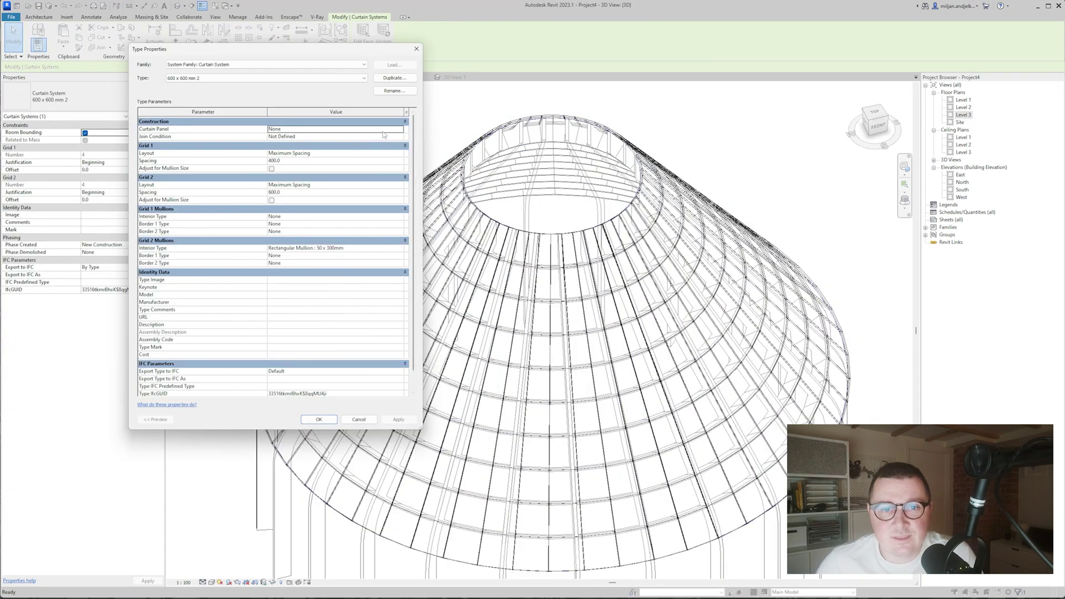
pyautogui.click(401, 129)
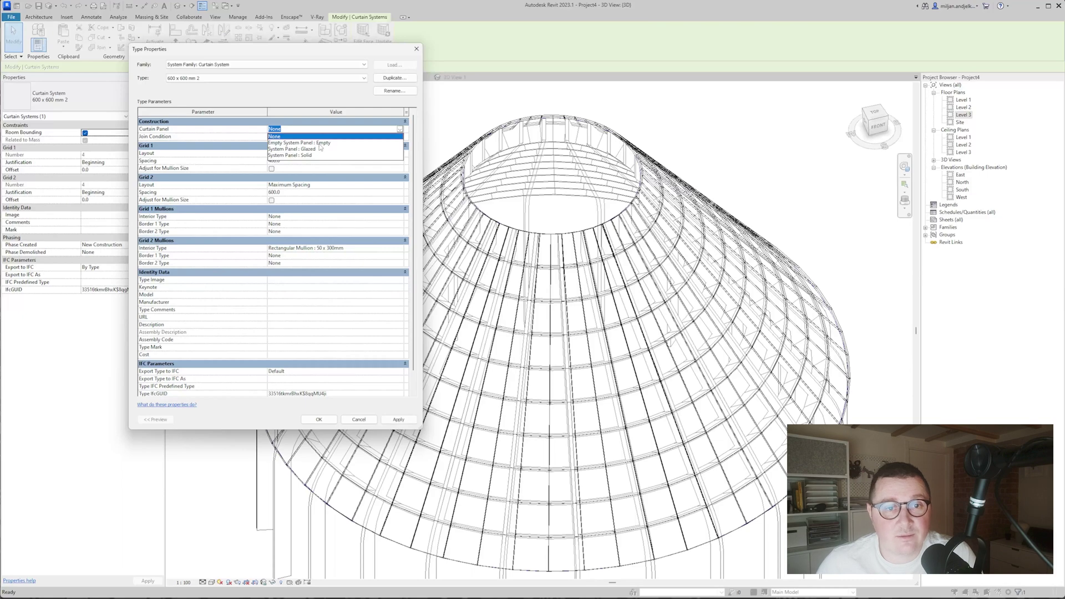
pyautogui.click(311, 143)
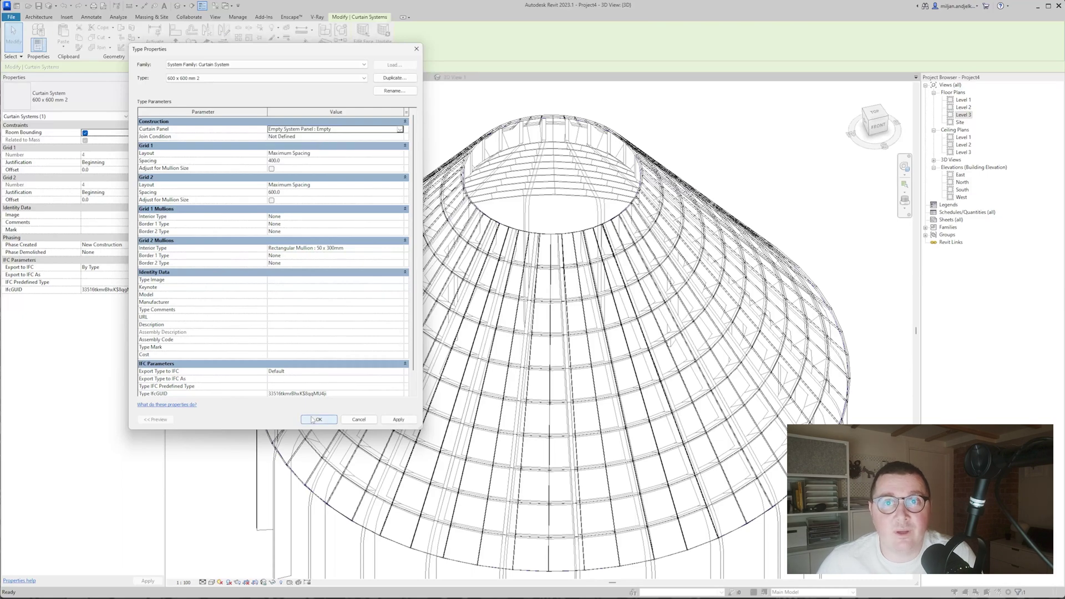
pyautogui.scroll(-1, 431, 337)
pyautogui.keyDown('shift'); pyautogui.moveTo(597, 388); pyautogui.dragTo(799, 278, button='middle'); pyautogui.keyUp('shift')
pyautogui.keyDown('shift'); pyautogui.moveTo(543, 344); pyautogui.dragTo(577, 333, button='middle'); pyautogui.keyUp('shift')
pyautogui.moveTo(541, 471); pyautogui.dragTo(503, 467, button='middle')
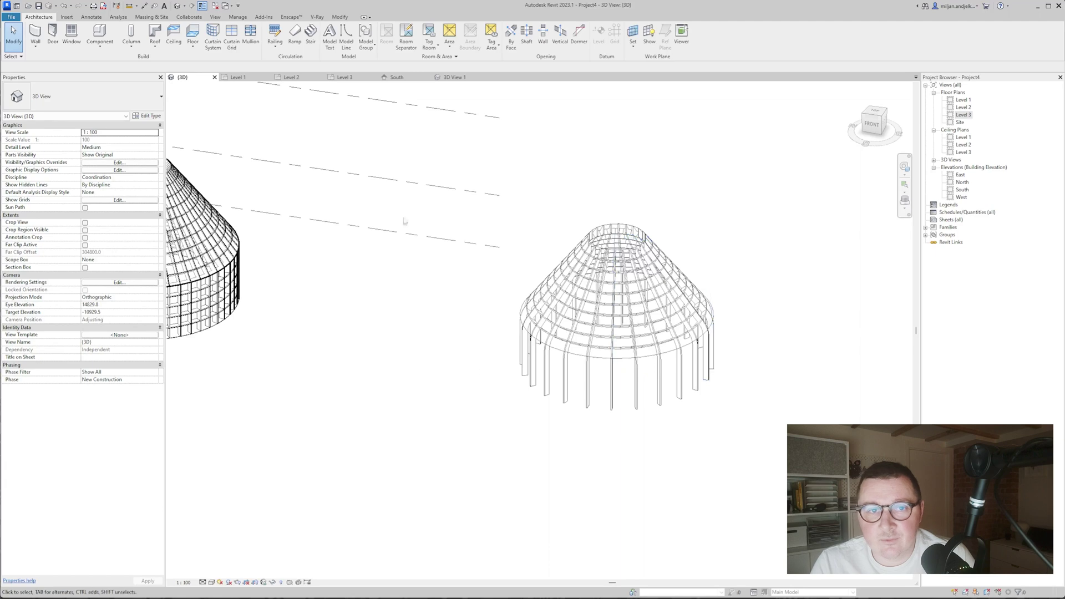
# - In the Level 1 plan, start a wall using the curtain wall type CW_01_600 x 600 mm
pyautogui.click(245, 78)
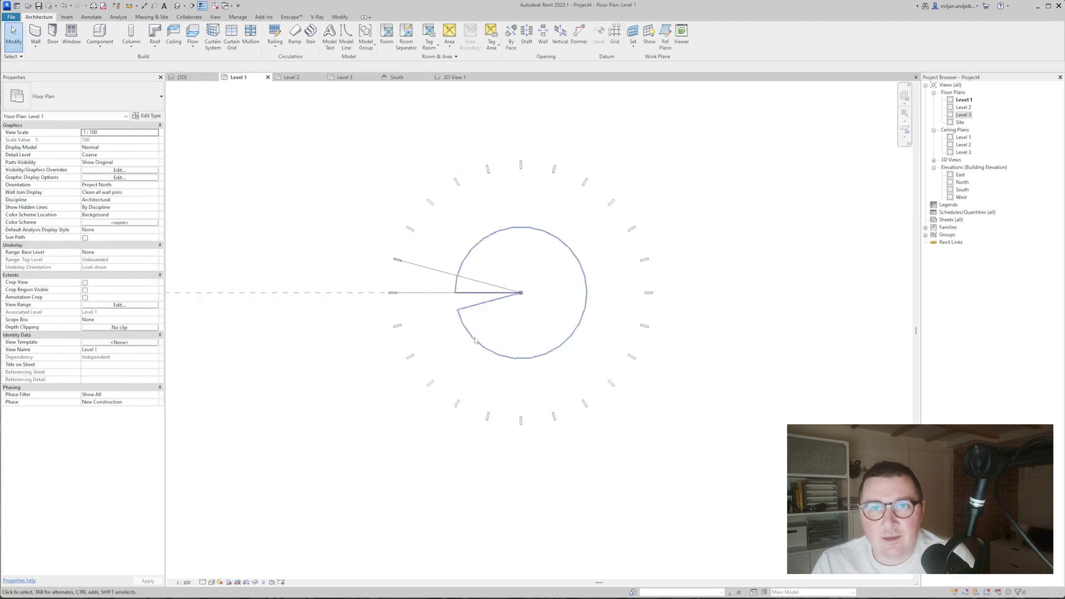
pyautogui.moveTo(480, 341); pyautogui.dragTo(521, 331, button='middle')
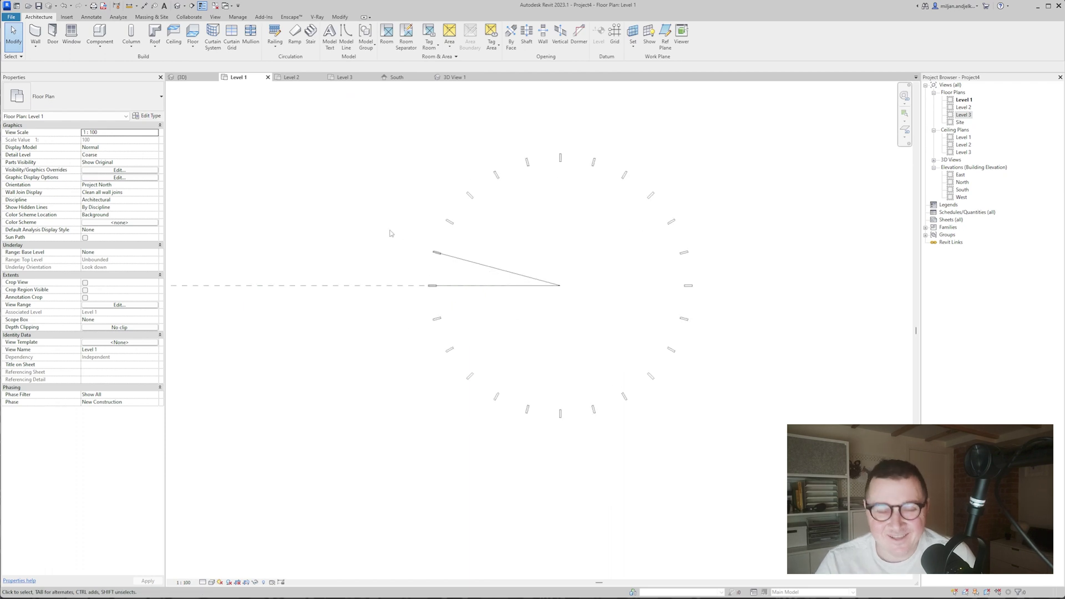
pyautogui.press('w')
pyautogui.press('a')
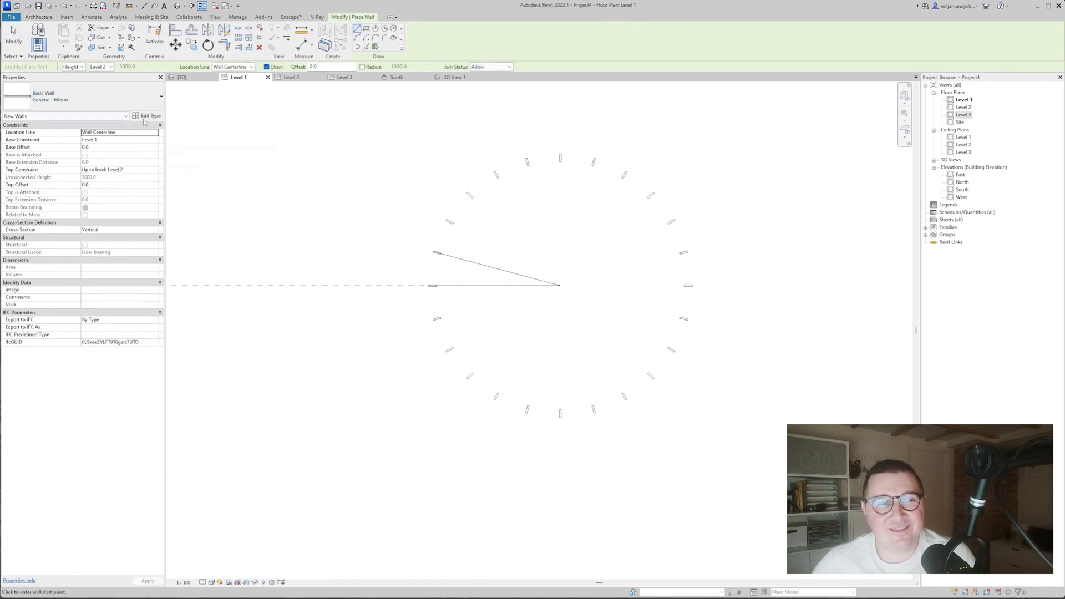
pyautogui.click(148, 116)
pyautogui.press('Escape')
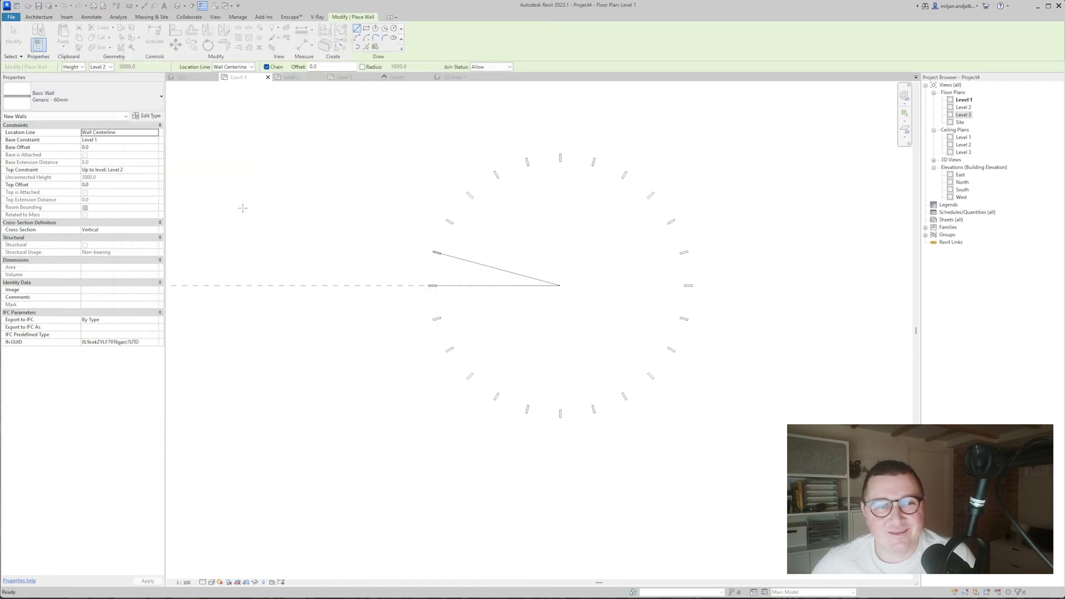
pyautogui.click(126, 105)
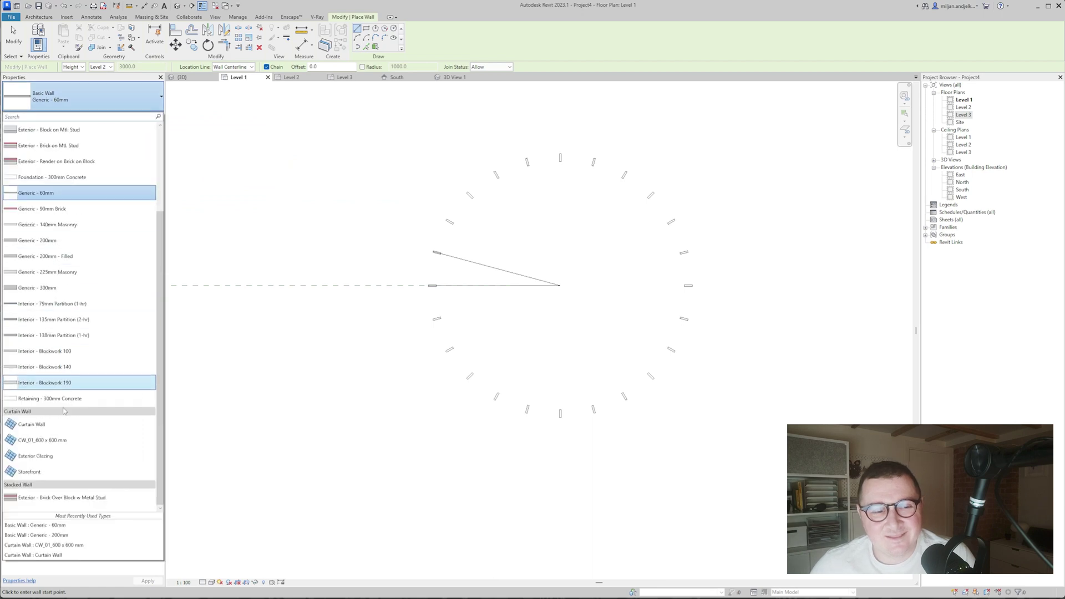
pyautogui.click(56, 439)
# - Duplicate the curtain wall type as CW_01_600 x 600 mm 2
pyautogui.click(143, 116)
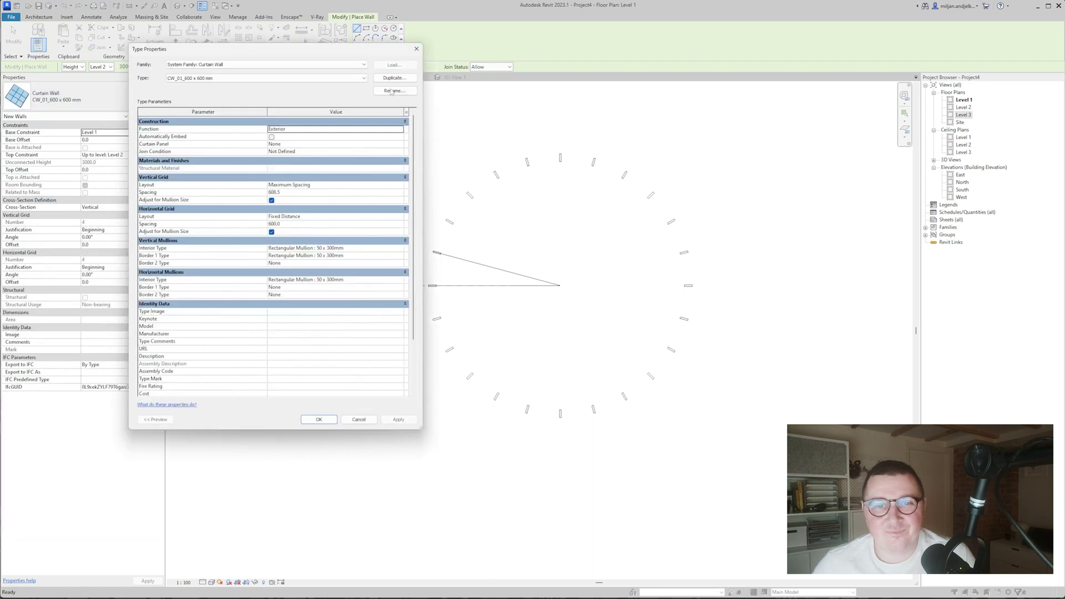
pyautogui.click(395, 78)
pyautogui.press('BackSpace')
pyautogui.click(643, 249)
pyautogui.click(395, 78)
pyautogui.press('Return')
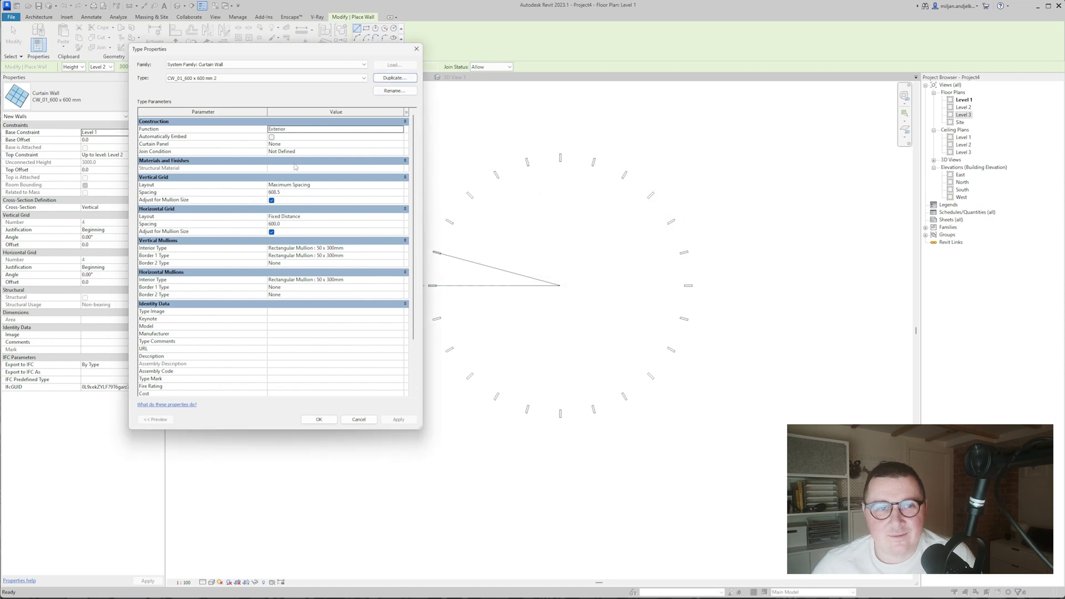
# - Set the vertical interior and border 1 mullions of the duplicated curtain wall type to None
pyautogui.click(402, 249)
pyautogui.click(300, 256)
pyautogui.click(315, 256)
pyautogui.scroll(2, 314, 269)
pyautogui.click(282, 263)
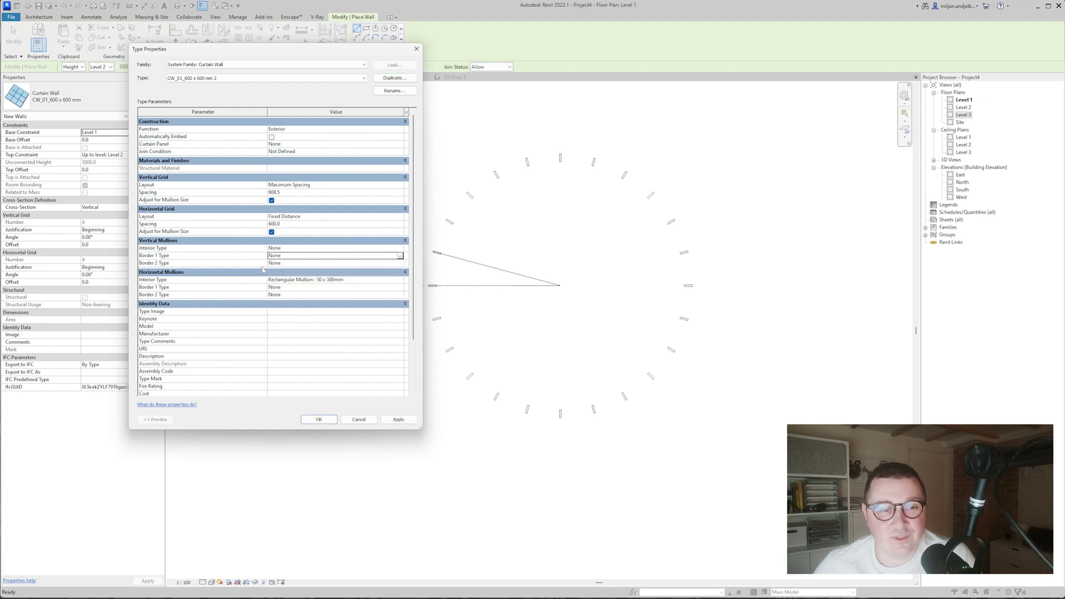
pyautogui.click(325, 420)
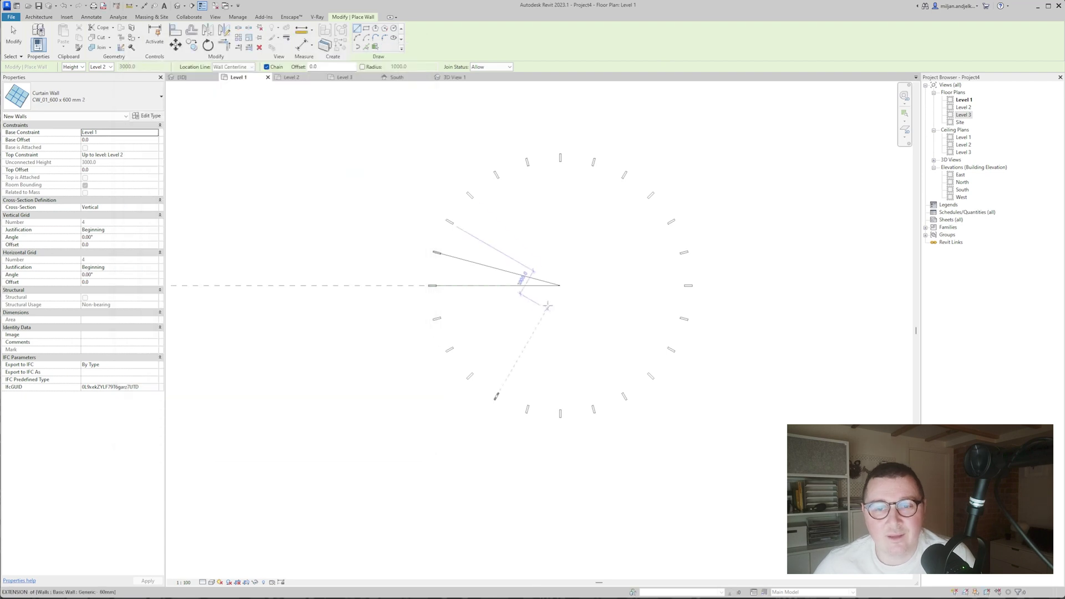
# - Draw a circular curtain wall of 5000 mm radius centred on the rib array
pyautogui.click(394, 28)
pyautogui.click(560, 286)
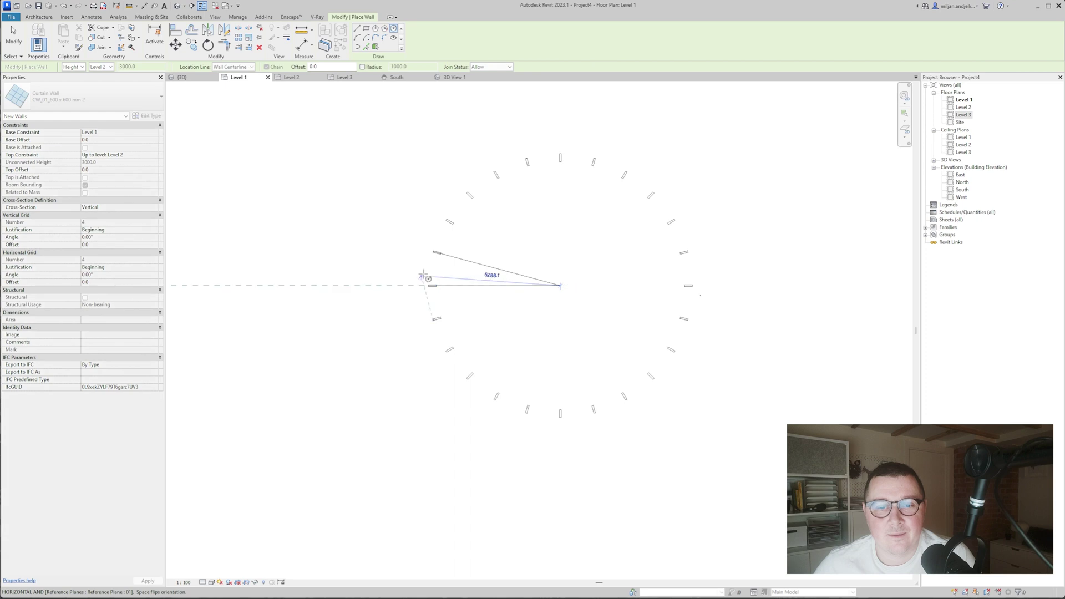
pyautogui.write('5000')
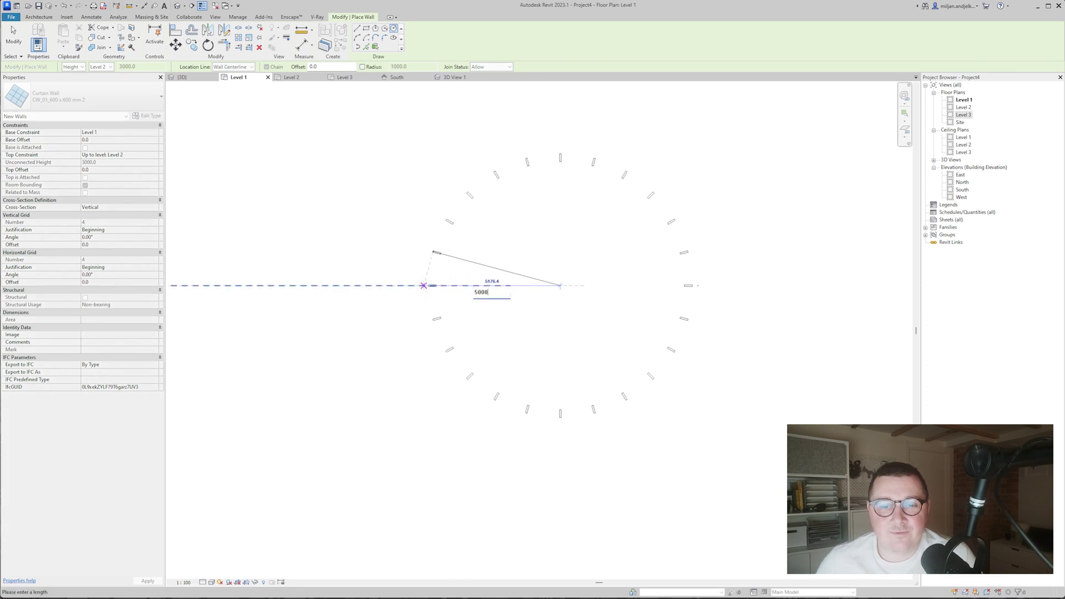
pyautogui.press('Return')
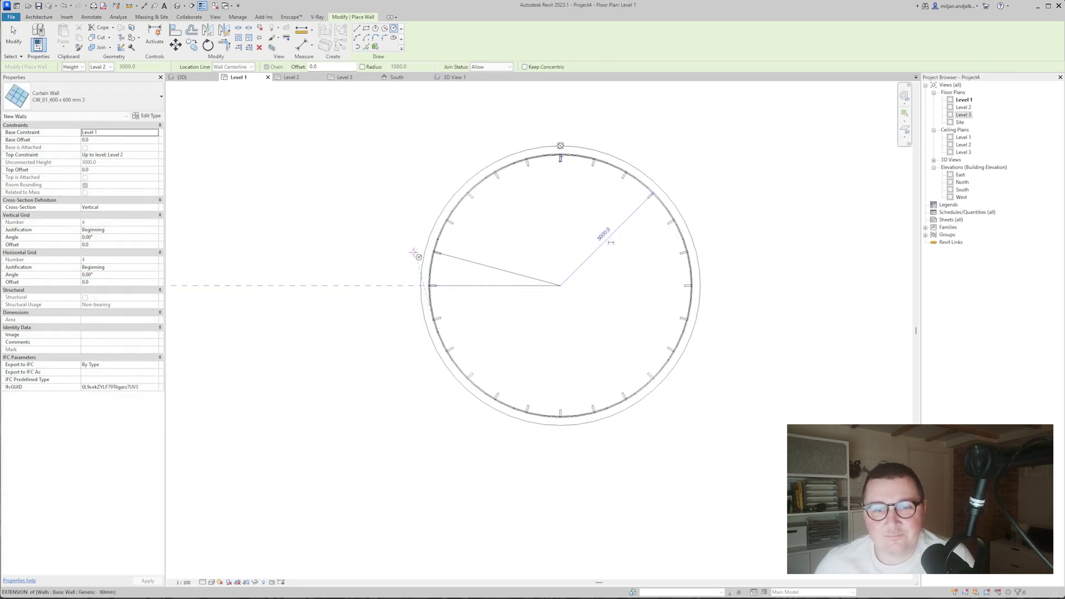
pyautogui.press('Escape')
pyautogui.press('Escape')
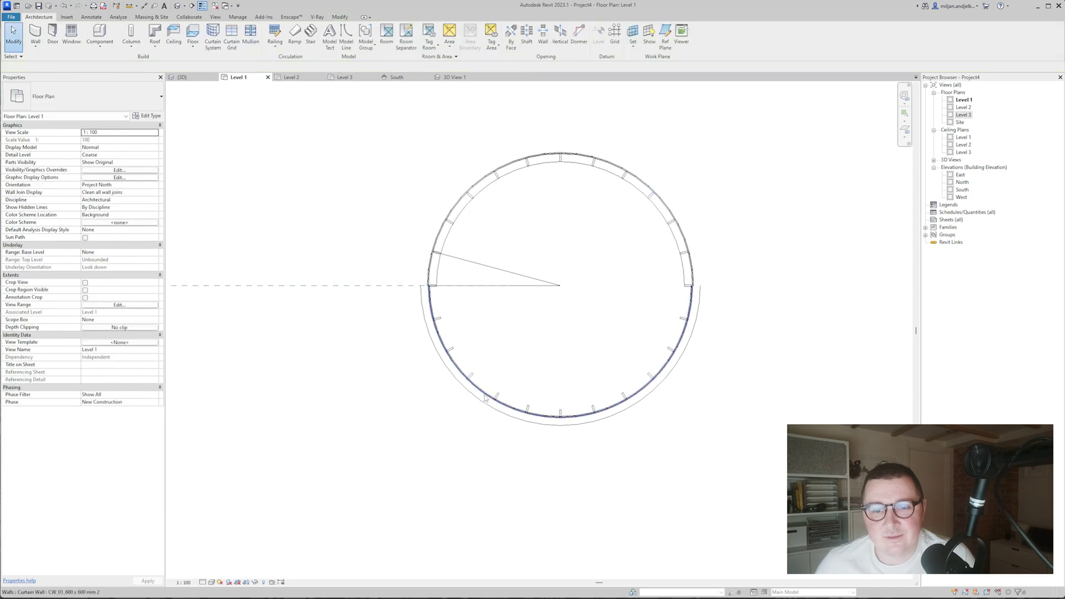
# - In the 3D view, set the curtain panel of the circular curtain wall's type to Empty System Panel : Empty
pyautogui.click(558, 416)
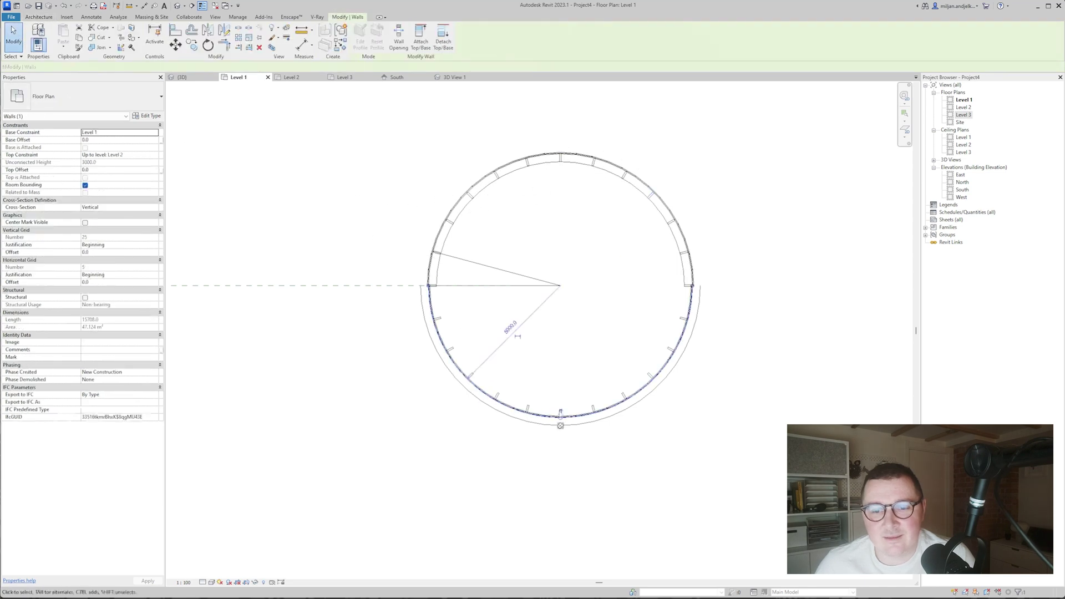
pyautogui.click(436, 416)
pyautogui.click(185, 77)
pyautogui.scroll(6, 530, 403)
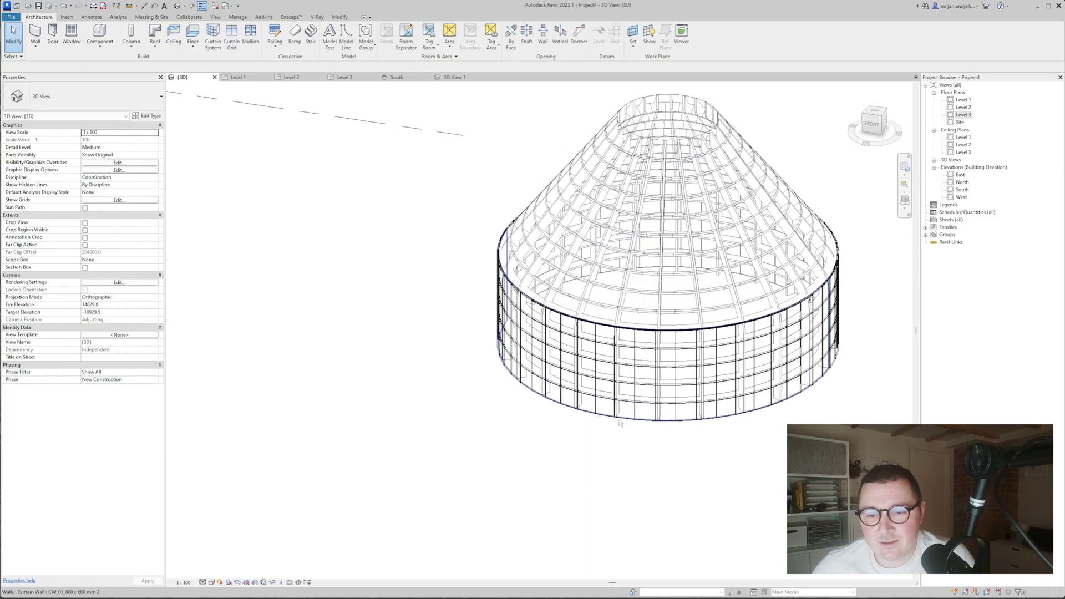
pyautogui.click(547, 386)
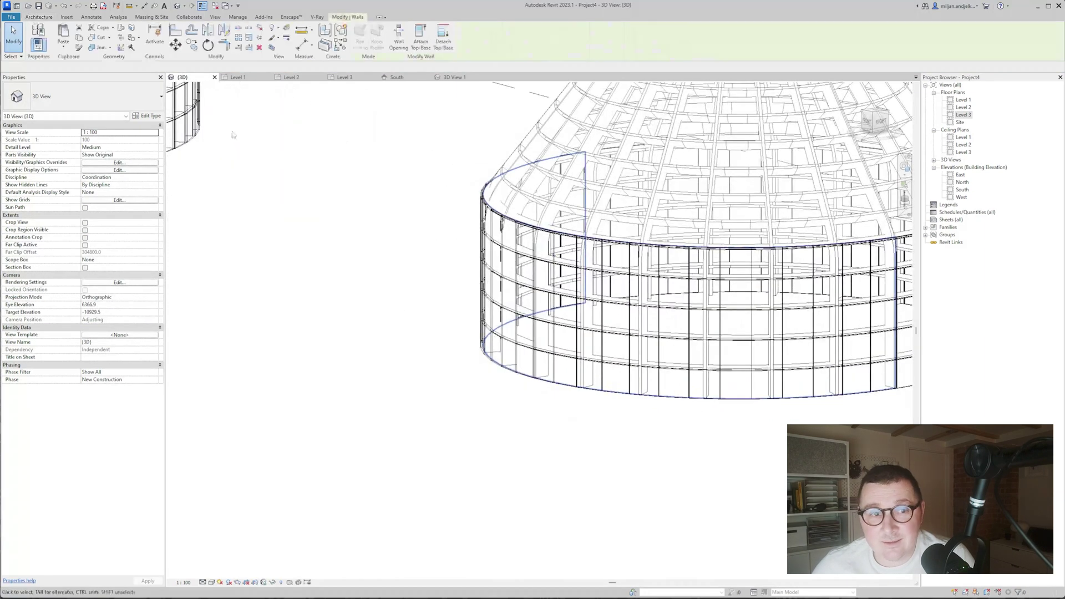
pyautogui.click(148, 116)
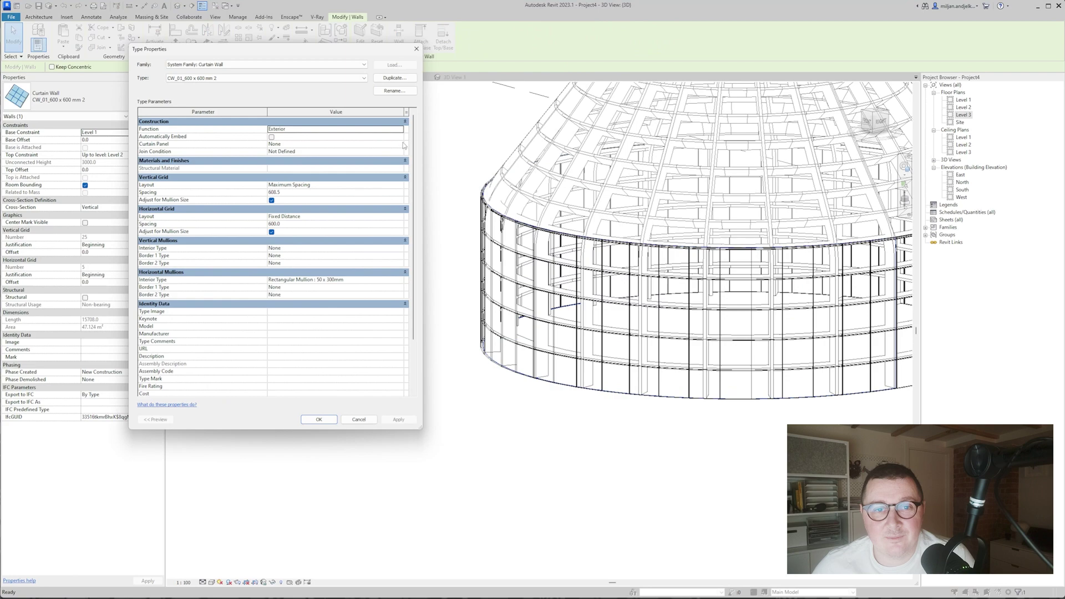
pyautogui.click(403, 145)
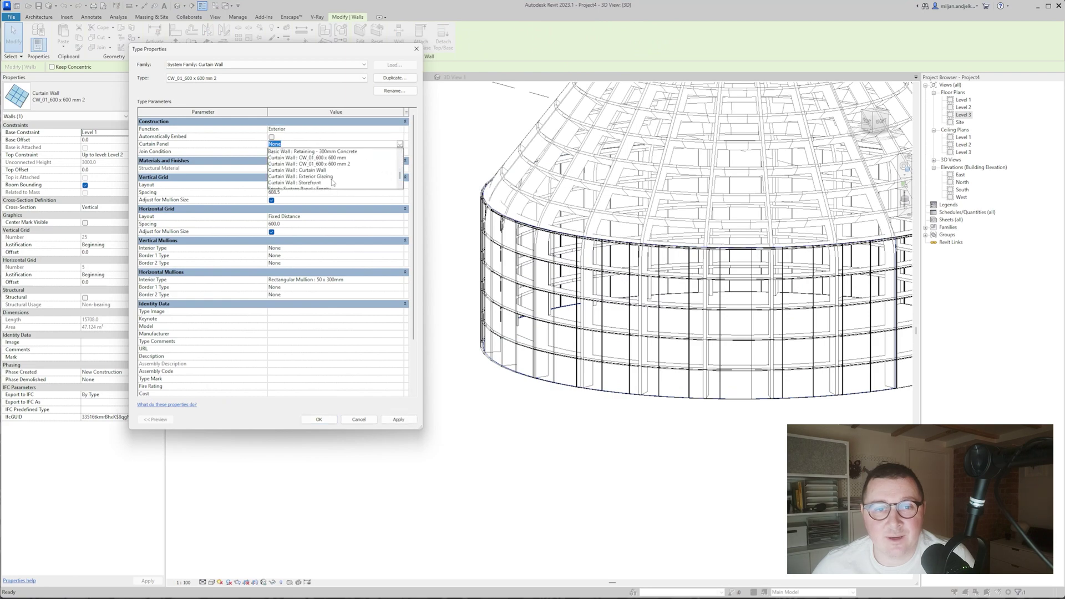
pyautogui.click(328, 185)
pyautogui.click(319, 419)
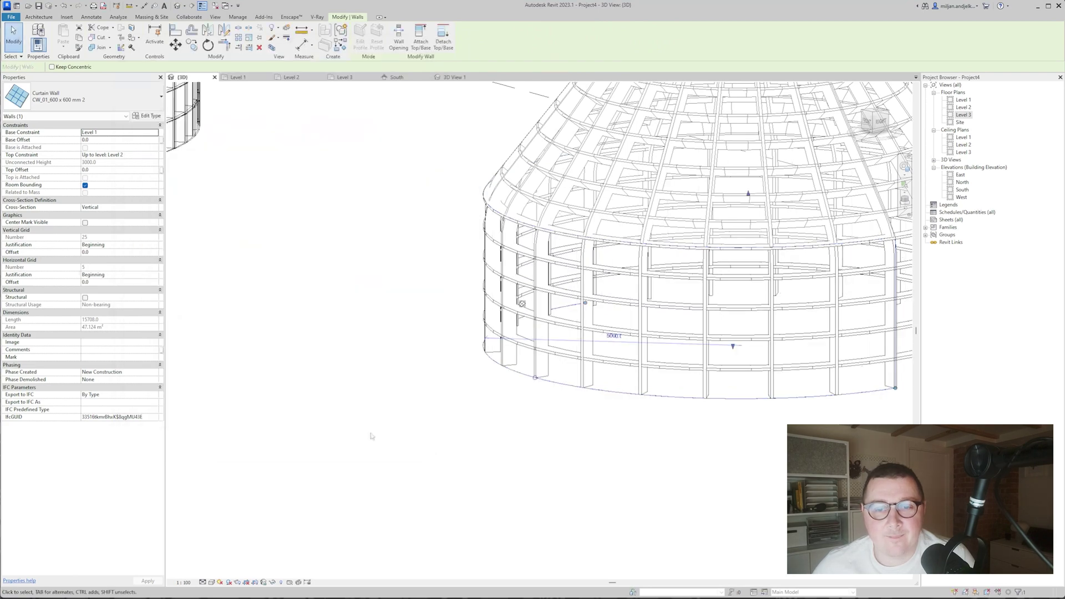
pyautogui.click(329, 428)
# - Examine how the horizontal mullions of the wall and conical roof meet the ribs from several angles
pyautogui.moveTo(392, 378); pyautogui.dragTo(230, 474, button='middle')
pyautogui.click(345, 311)
pyautogui.moveTo(345, 311)
pyautogui.keyDown('shift'); pyautogui.mouseDown(button='middle')
pyautogui.moveTo(295, 259)
pyautogui.moveTo(301, 286)
pyautogui.moveTo(292, 278)
pyautogui.moveTo(355, 297)
pyautogui.mouseUp(button='middle'); pyautogui.keyUp('shift')
pyautogui.click(275, 428)
pyautogui.keyDown('shift'); pyautogui.moveTo(274, 428); pyautogui.dragTo(340, 423, button='middle'); pyautogui.keyUp('shift')
pyautogui.moveTo(172, 257); pyautogui.dragTo(237, 297, button='middle')
pyautogui.scroll(1, 237, 297)
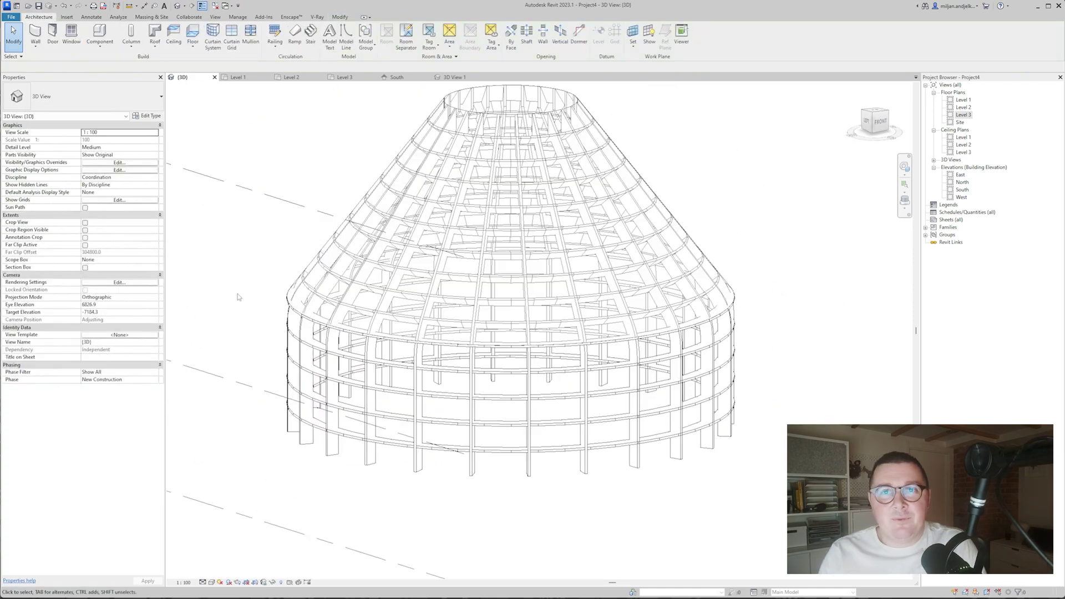